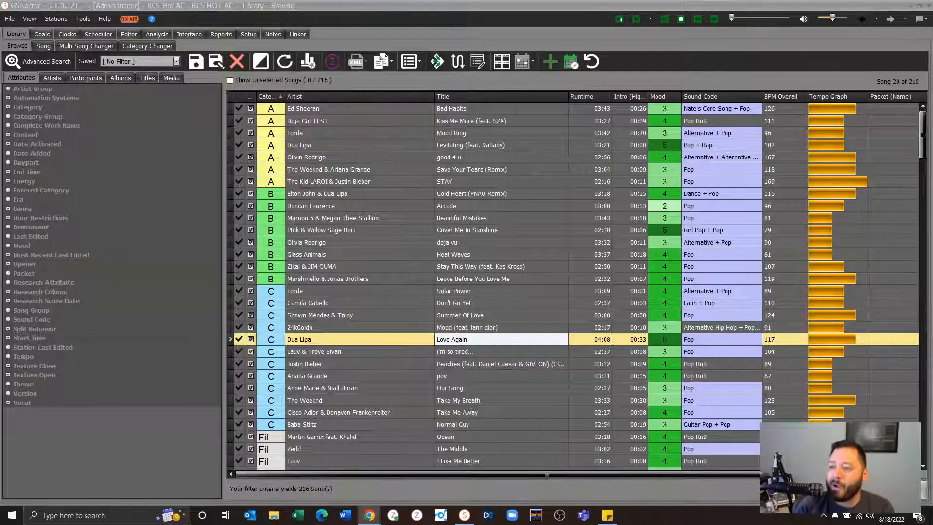
left_click(404, 193)
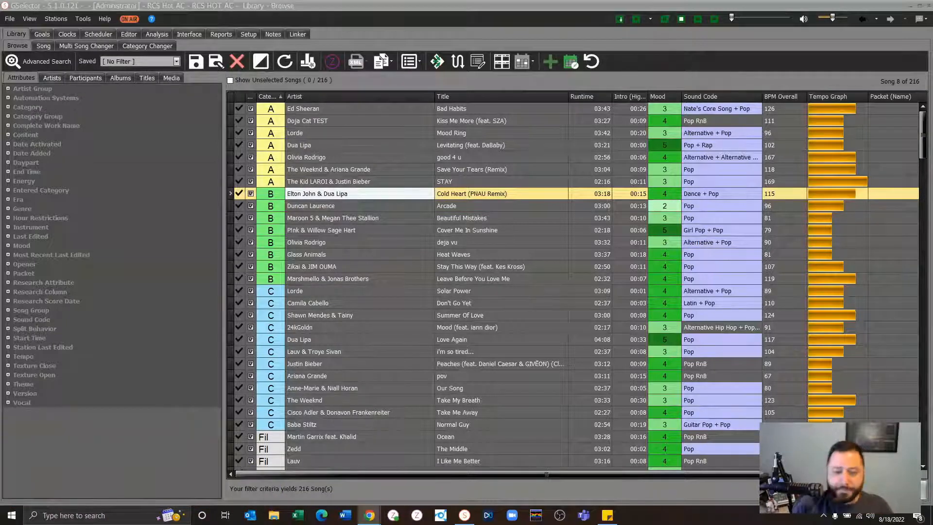
left_click(387, 271)
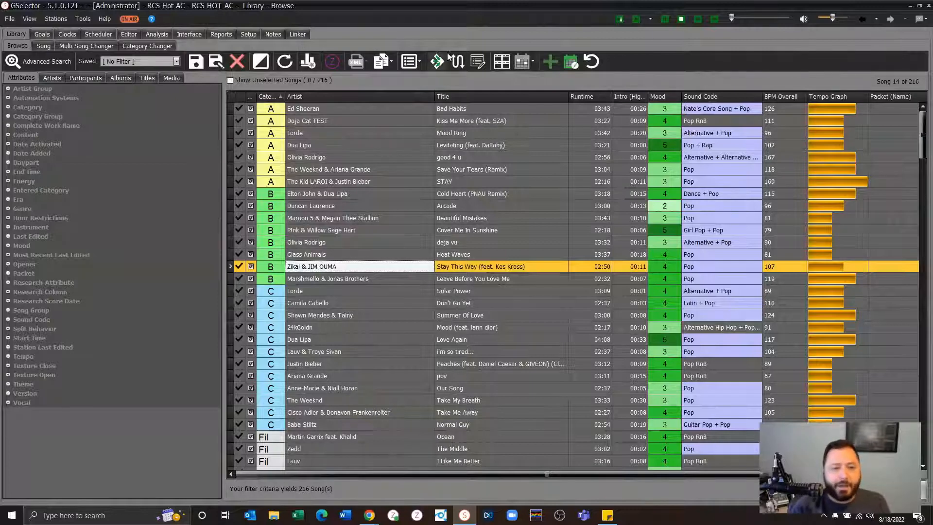
- Open the attribute coding of Ed Sheeran's "Bad Habits" and expand the available Theme values
left_click(382, 108)
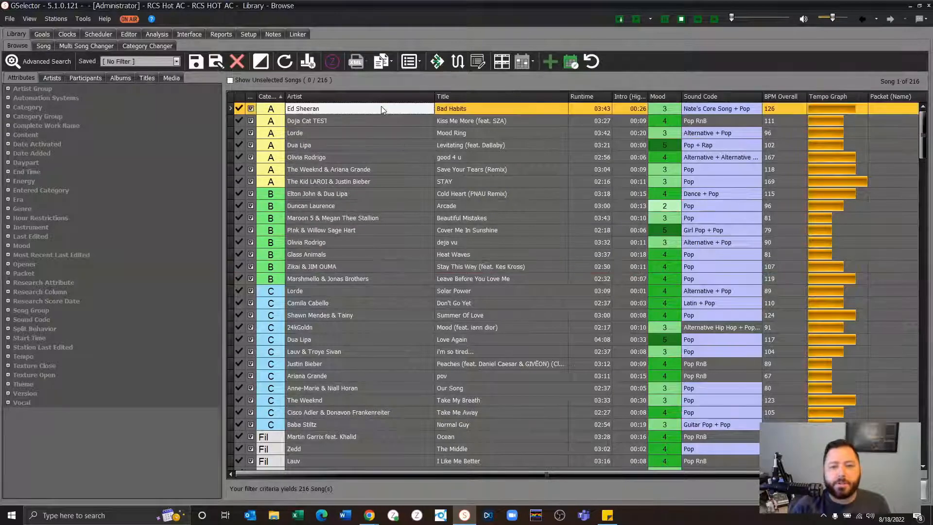
double_click(381, 108)
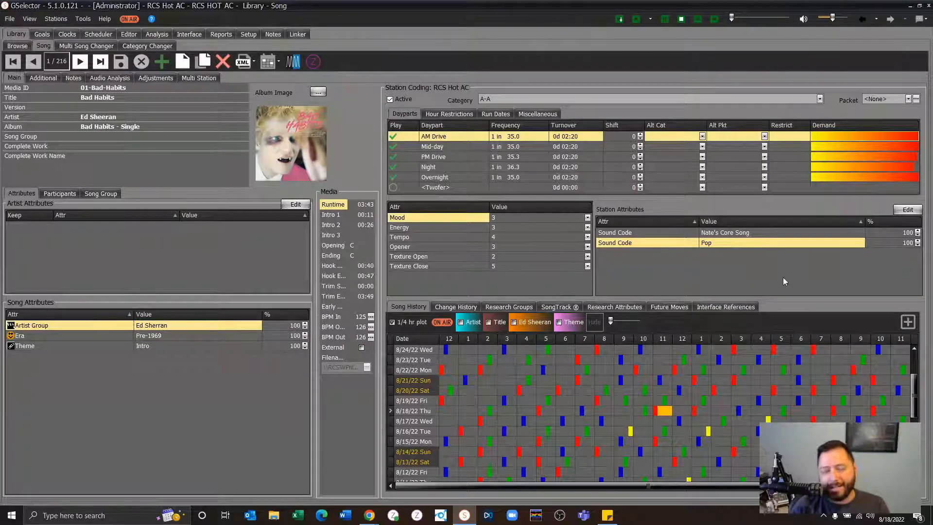
left_click(294, 204)
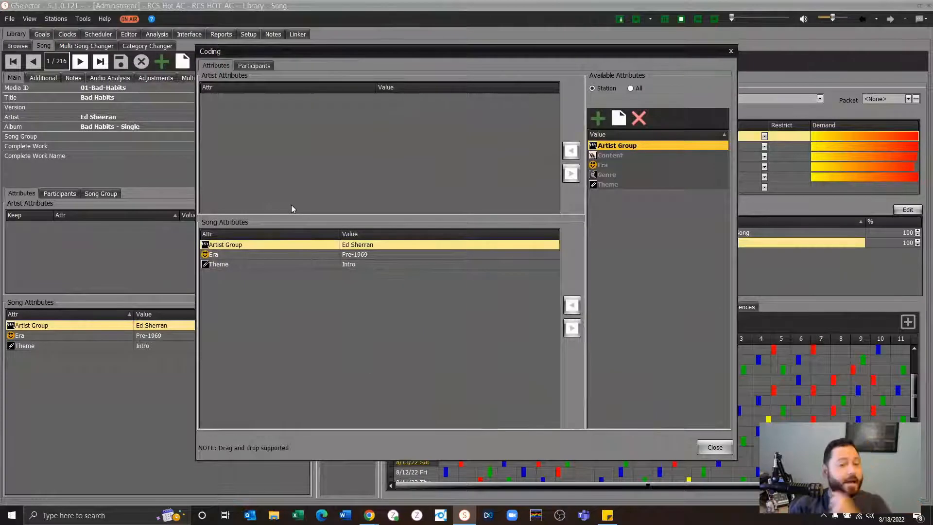
left_click(608, 186)
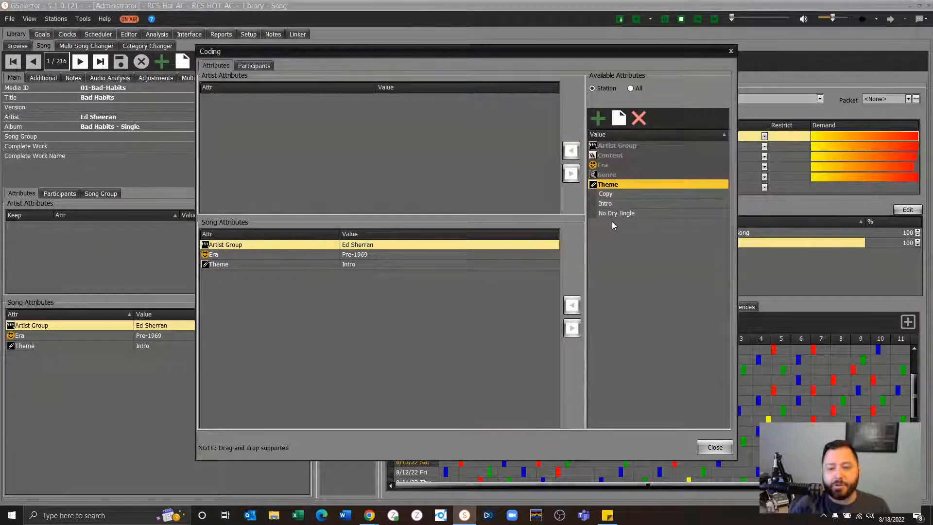
- Create a new Theme attribute named "RCS Live Theme Weekend", add it to the song, and close the coding dialog
left_click(598, 117)
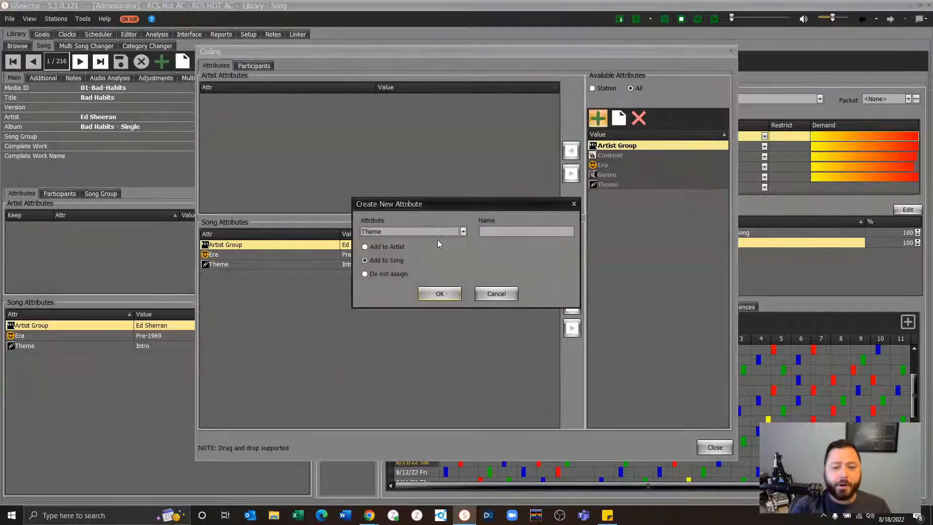
left_click(520, 233)
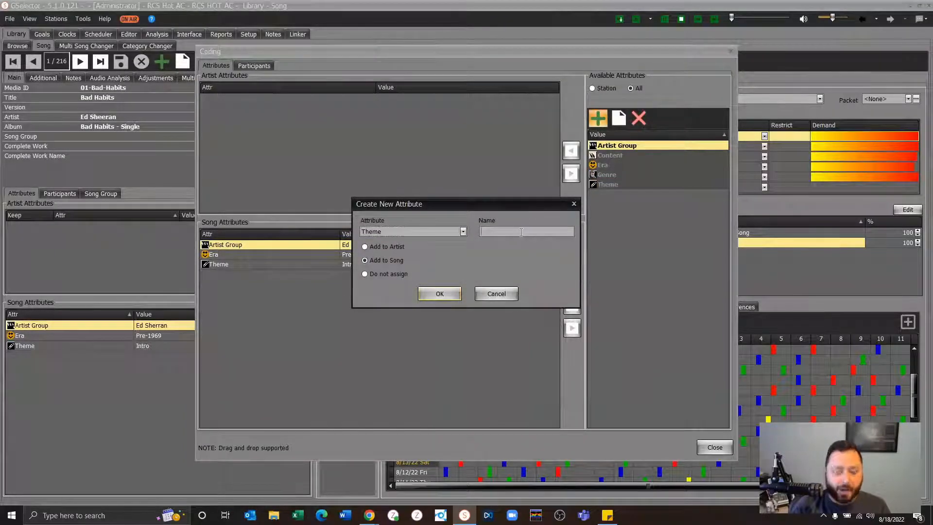
type("RCS Live Theme Weekend")
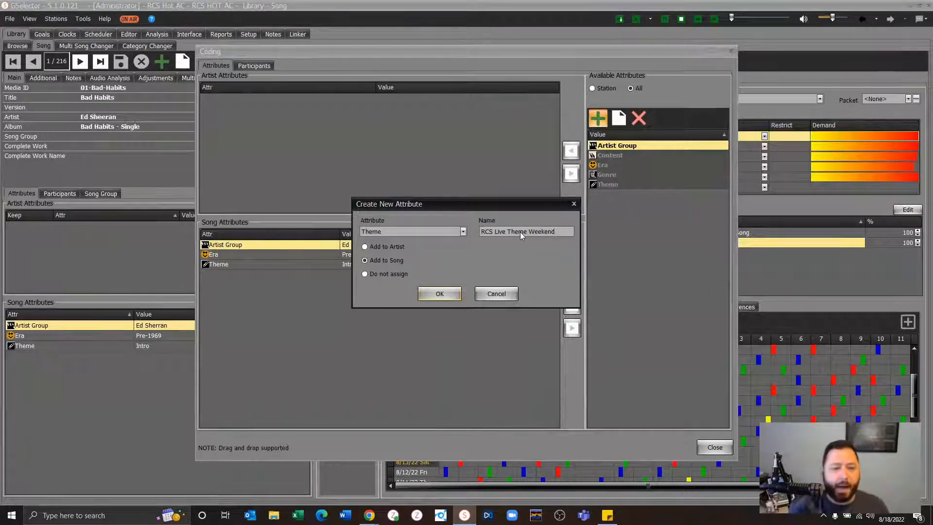
left_click(441, 295)
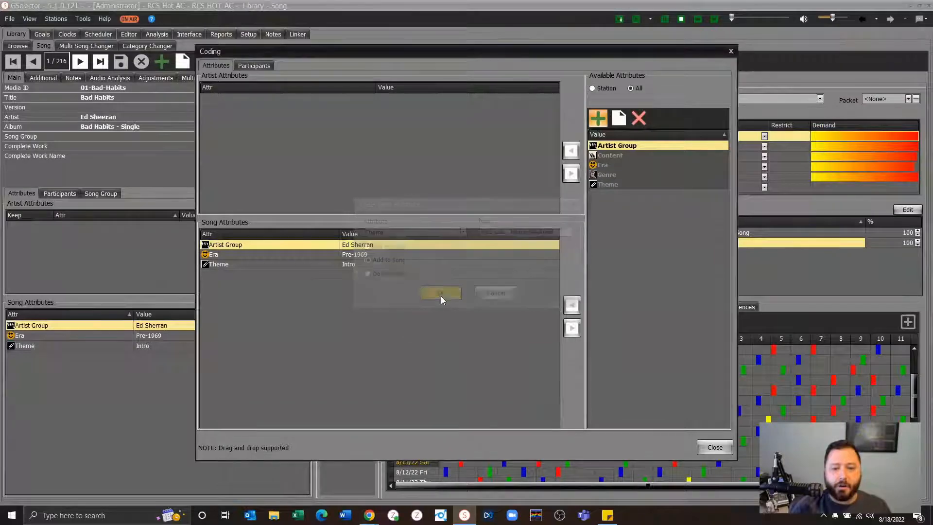
left_click(713, 447)
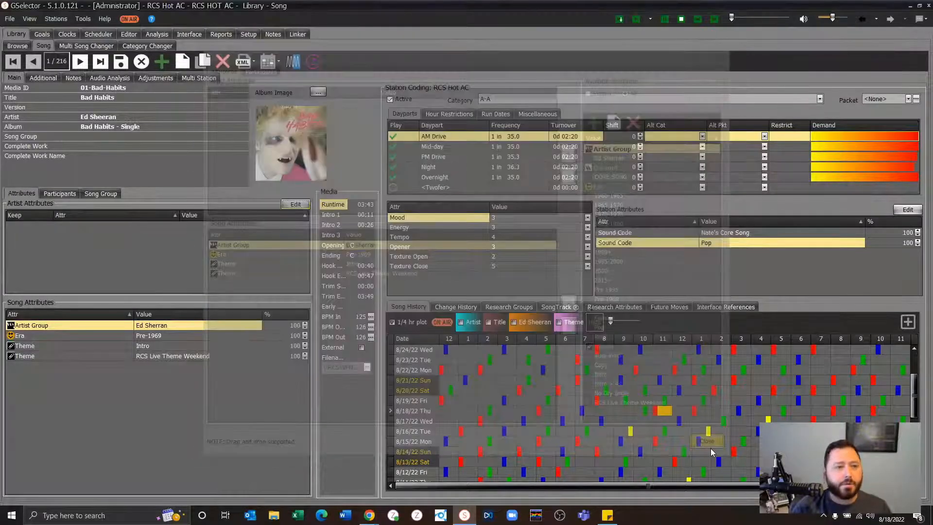
- Return to the library's song browser, refresh it, and check the values under the Theme attribute
left_click(17, 46)
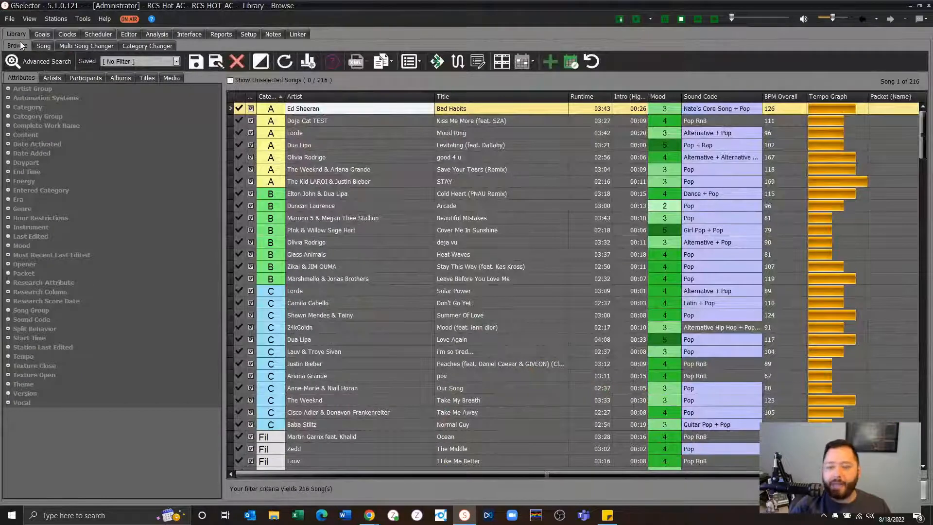
left_click(7, 384)
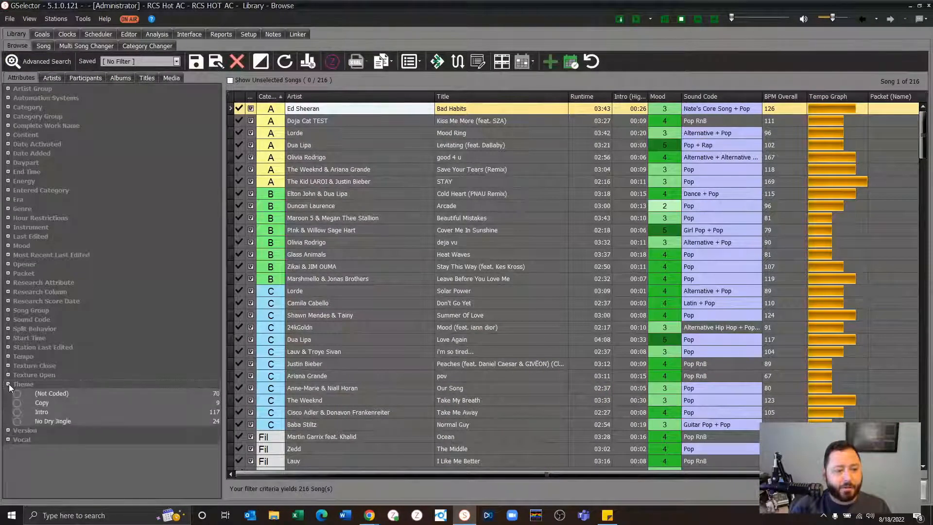
left_click(7, 384)
left_click(29, 18)
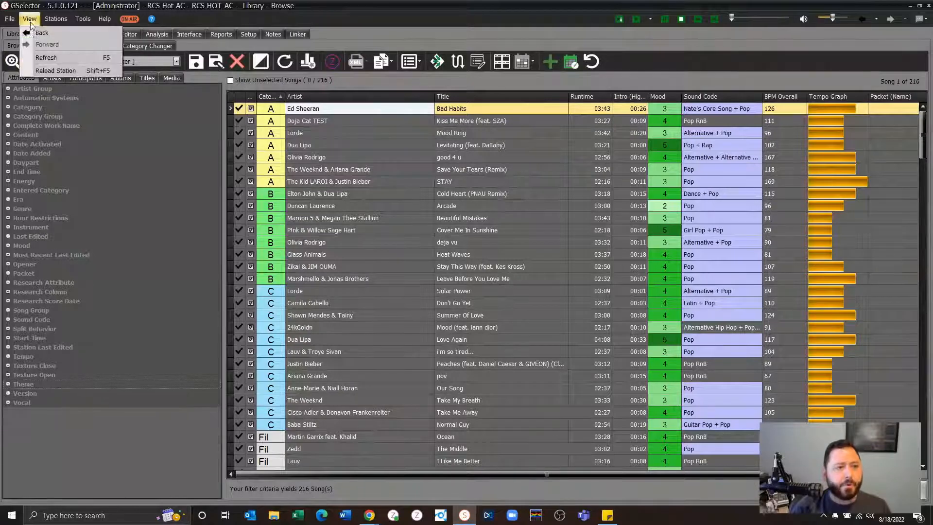
left_click(32, 62)
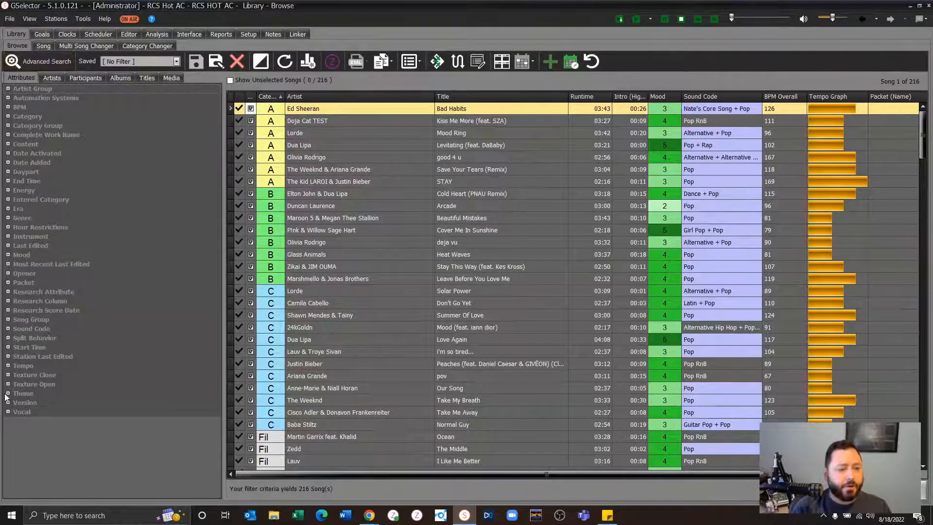
left_click(8, 393)
left_click(8, 393)
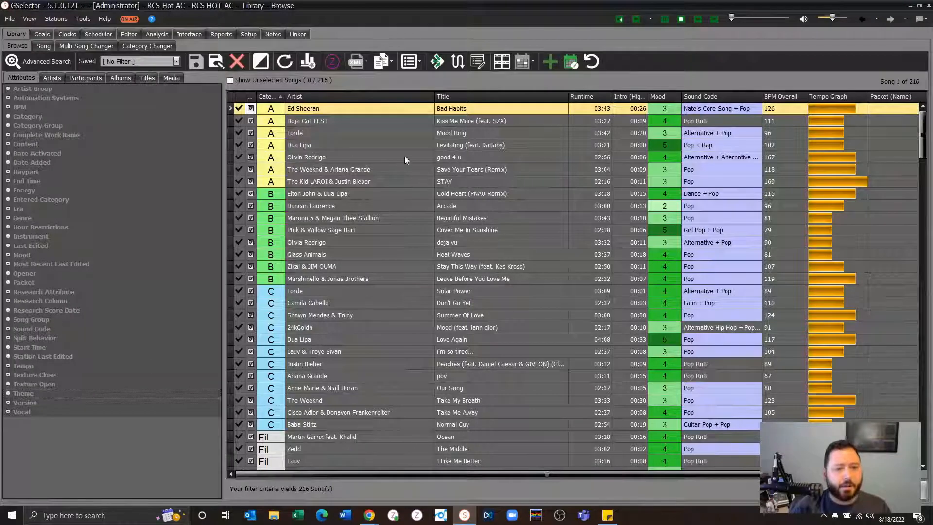
- Open a new browse list and add Lorde's "Mood Ring", P!nk & Willow Sage Hart's "Cover Me In Sunshine" and 24kGoldn's "Mood"
left_click(363, 108)
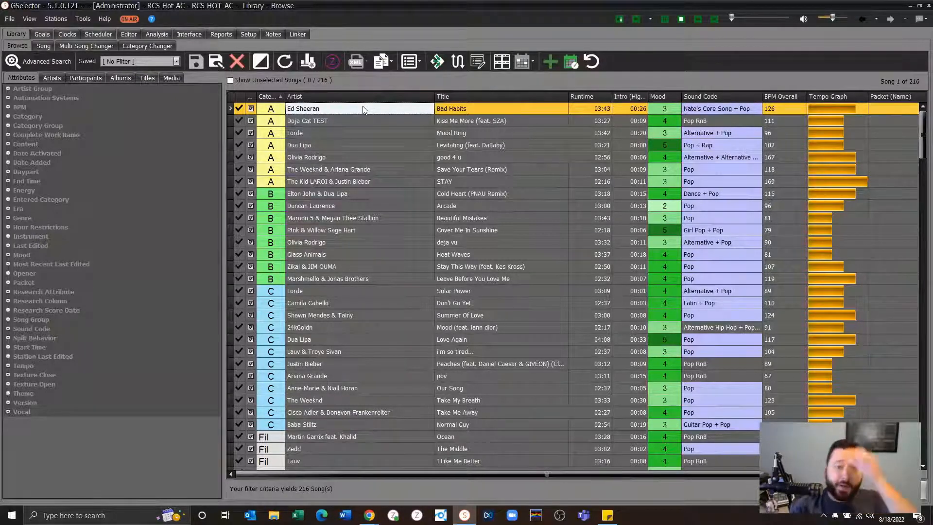
left_click(488, 64)
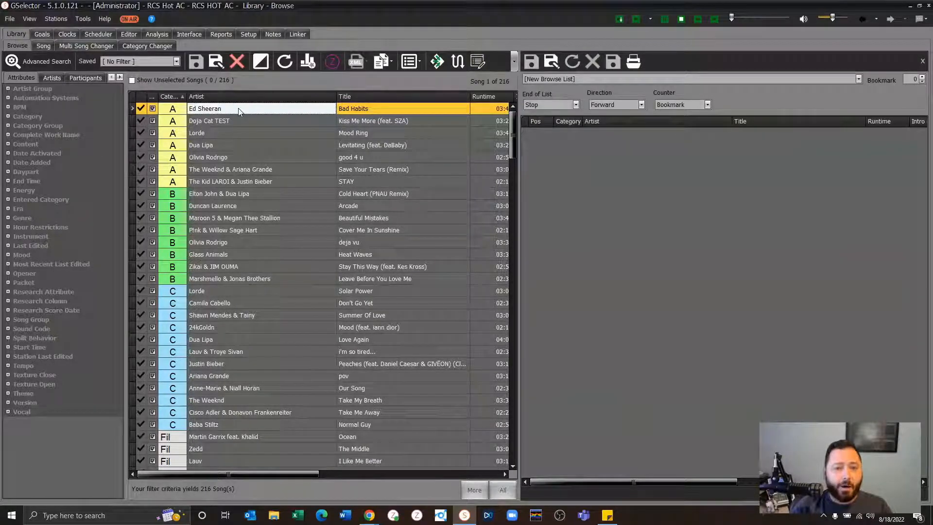
left_click_drag(225, 133, 719, 192)
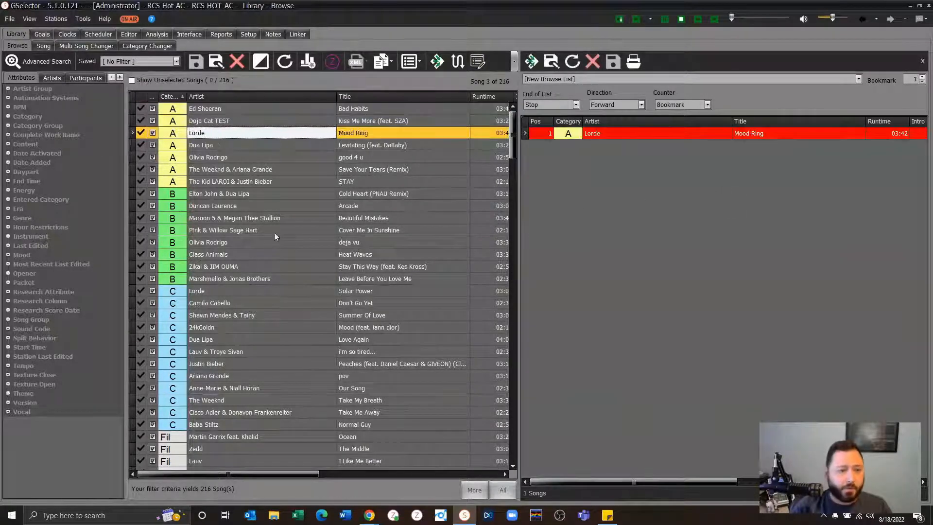
left_click(286, 230)
left_click_drag(426, 254, 558, 267)
left_click_drag(260, 329, 603, 281)
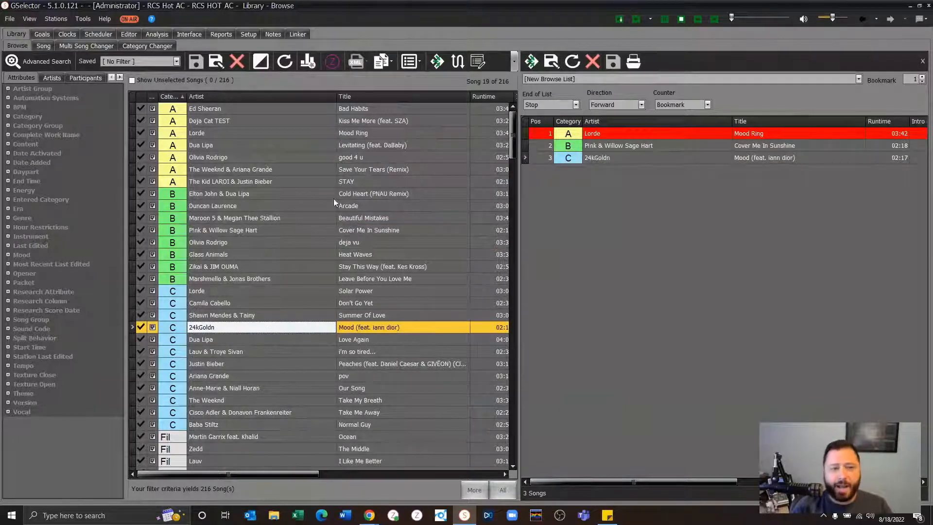
- Sort the library by artist and add Adele's "Water Under the Bridge", Alessia Cara's "How Far I'll Go" and Ariana Grande's "pov" to the browse list
left_click(263, 96)
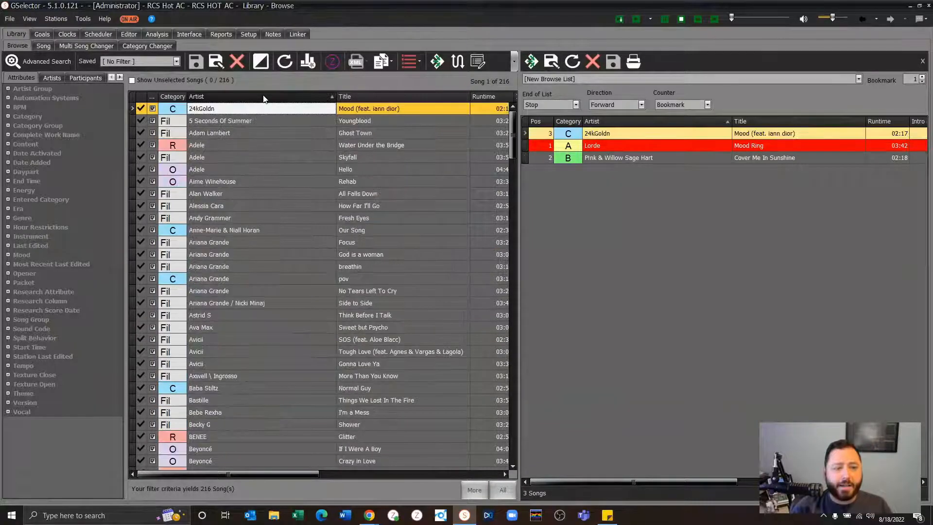
left_click(250, 146)
left_click(238, 206, "ctrl")
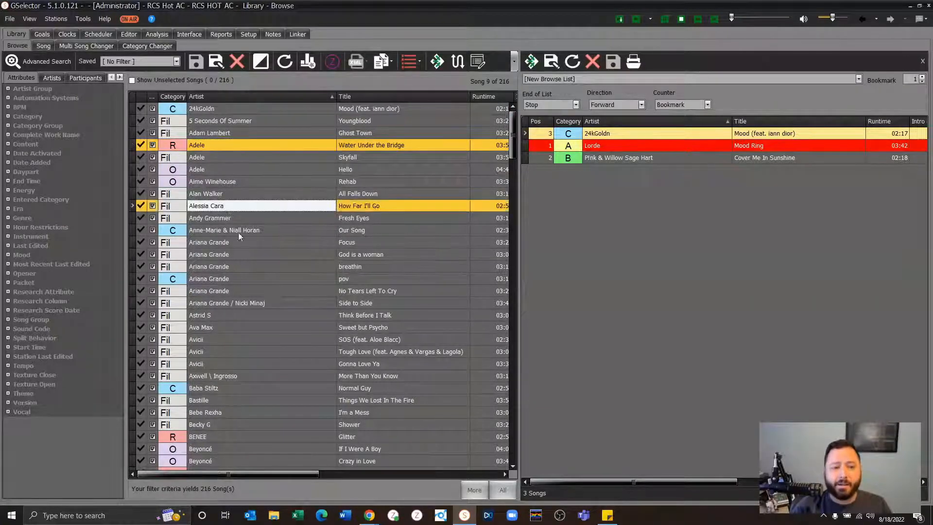
left_click(237, 279, "ctrl")
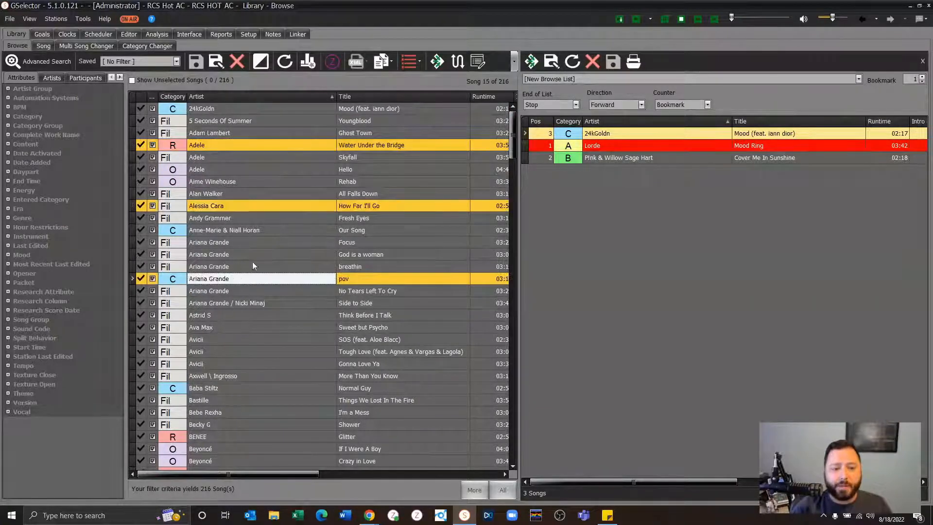
left_click(291, 208, "ctrl")
left_click_drag(291, 207, 634, 221)
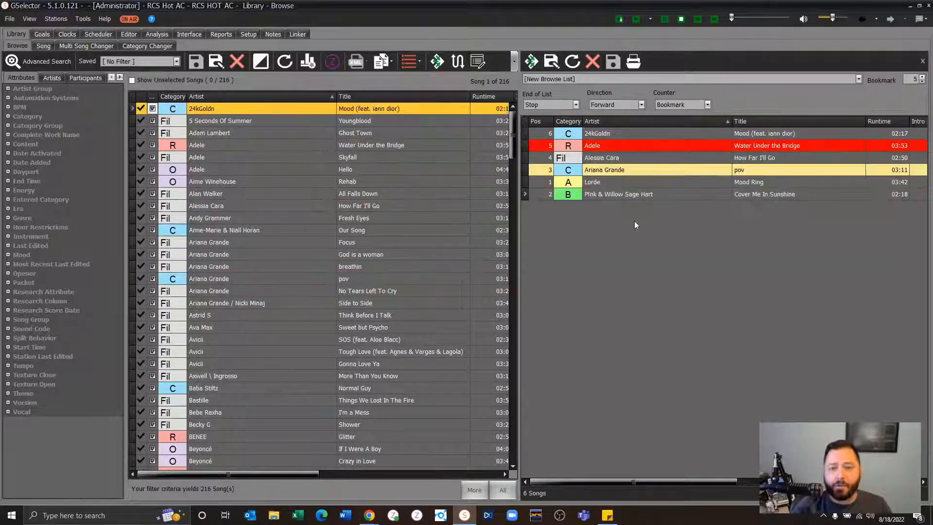
- Add the four Calvin Harris songs, "One Kiss", "Promises", "Feels" and "Giant", to the browse list together
scroll(263, 295, "down", 7)
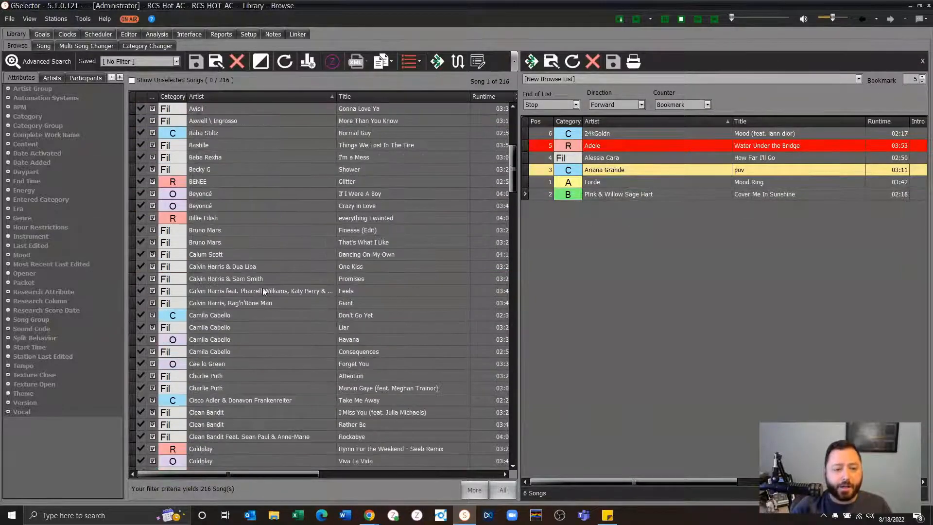
left_click(214, 268)
left_click(226, 305, "shift")
left_click(228, 304)
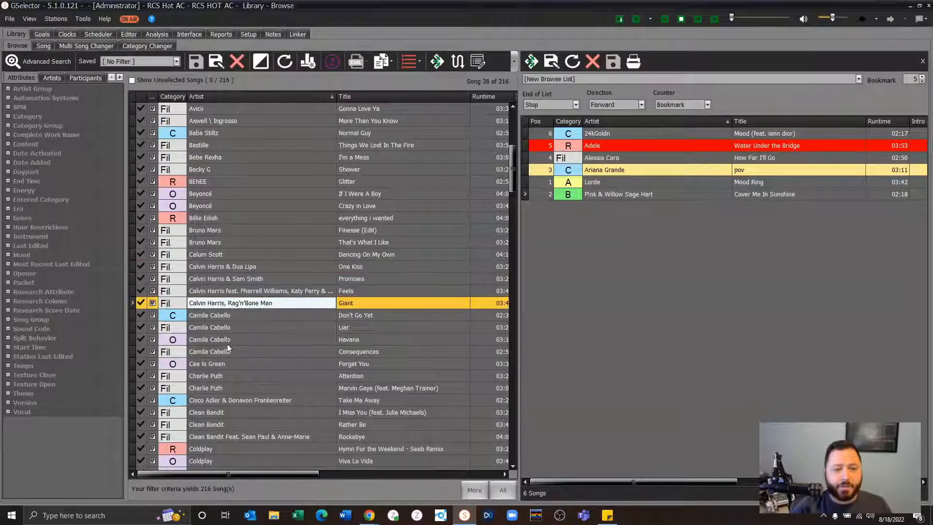
left_click(232, 267, "shift")
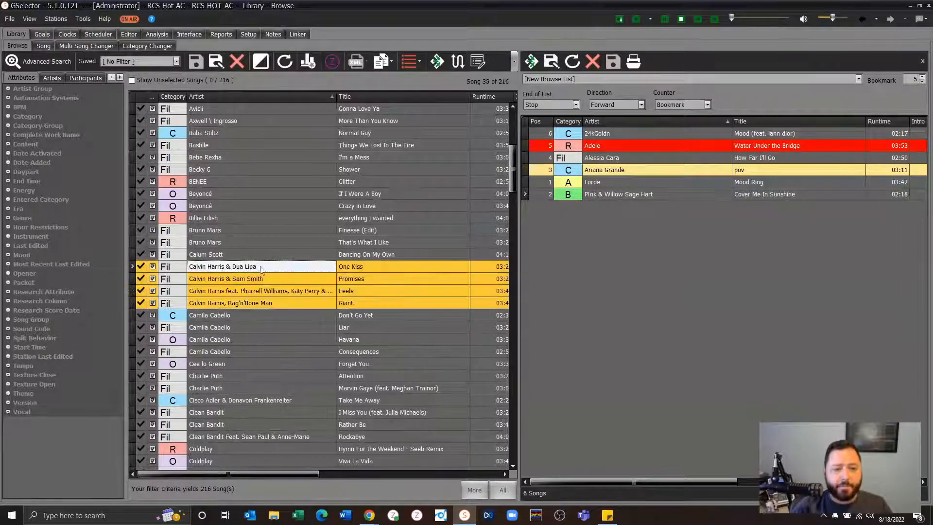
left_click_drag(233, 267, 707, 219)
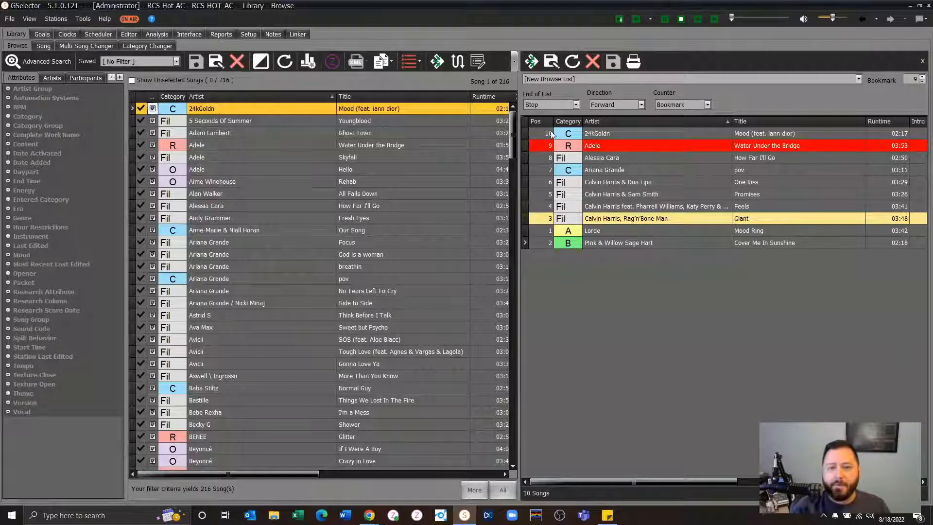
- Sort the new browse list by position and reorder it alphabetically by title
left_click(539, 121)
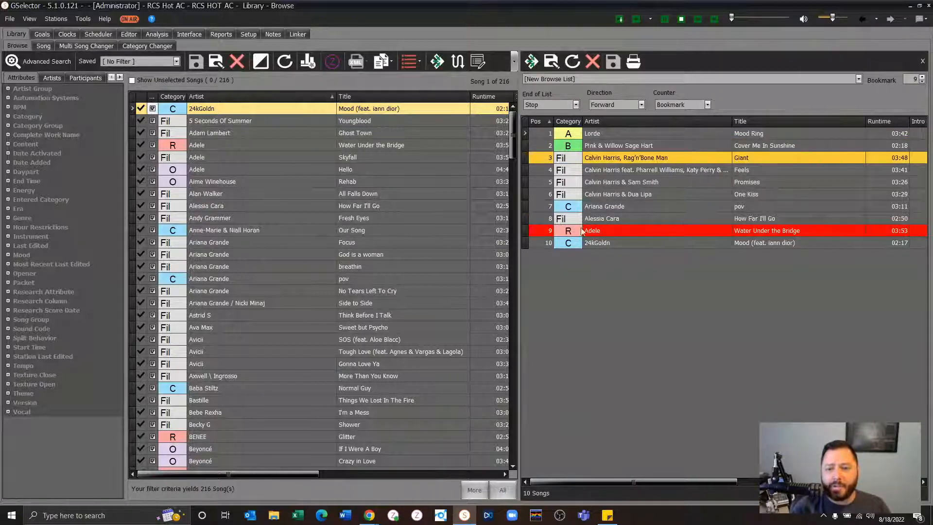
left_click(609, 130)
left_click(640, 169)
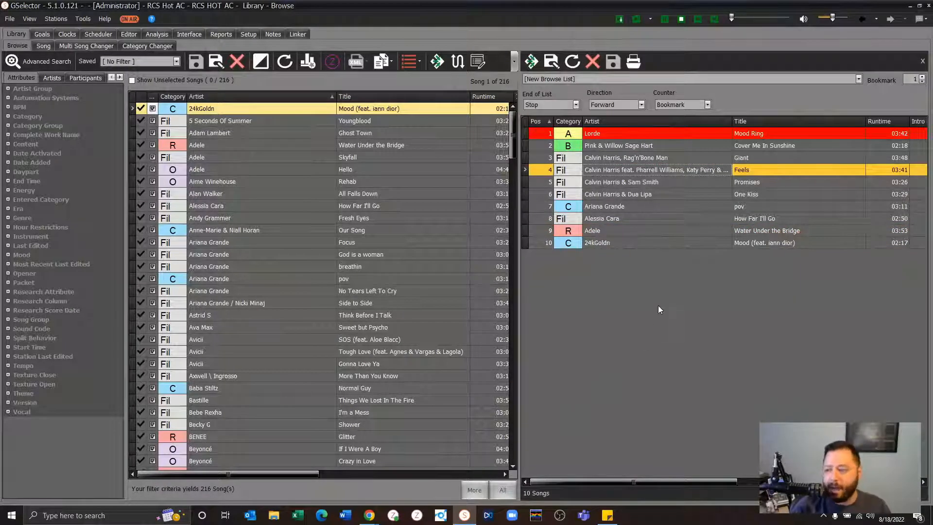
left_click(788, 122)
left_click(770, 137)
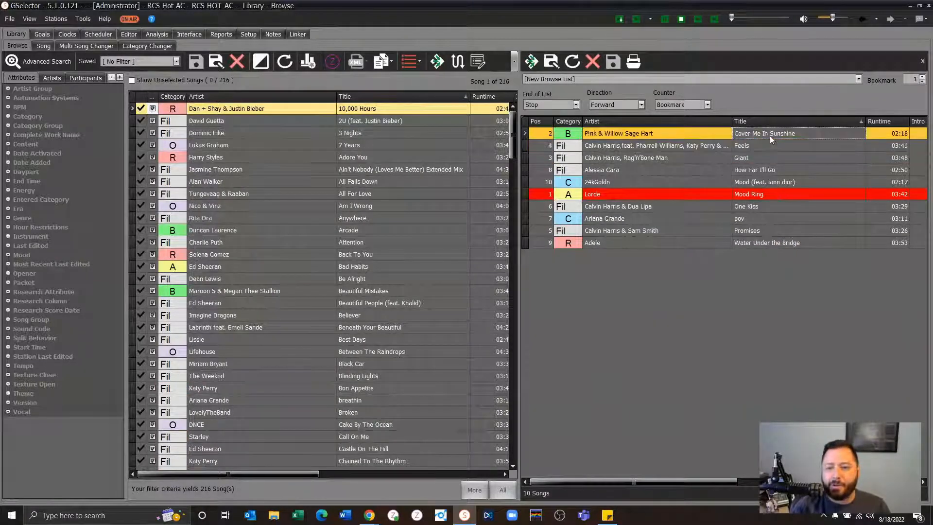
left_click(770, 149)
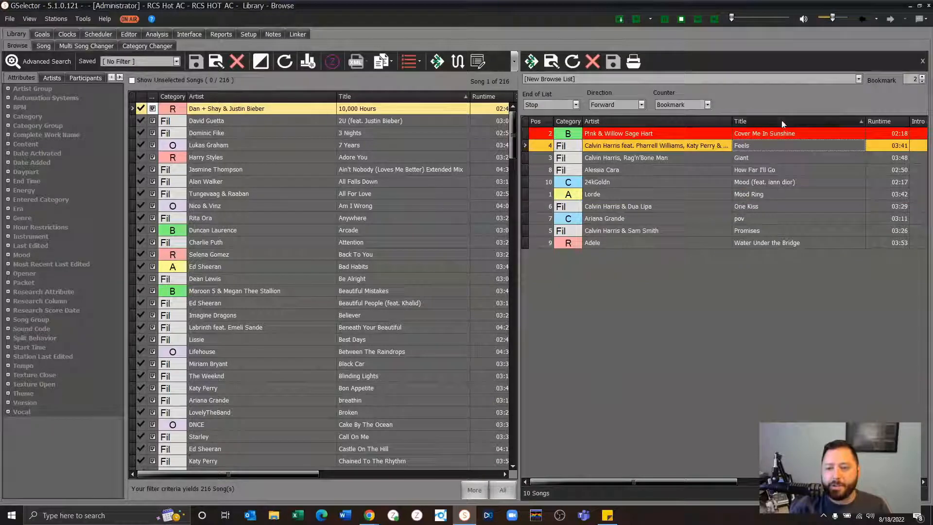
- Save the browse list under the name "RCS Live Theme Weekend"
left_click(551, 62)
type("RCS")
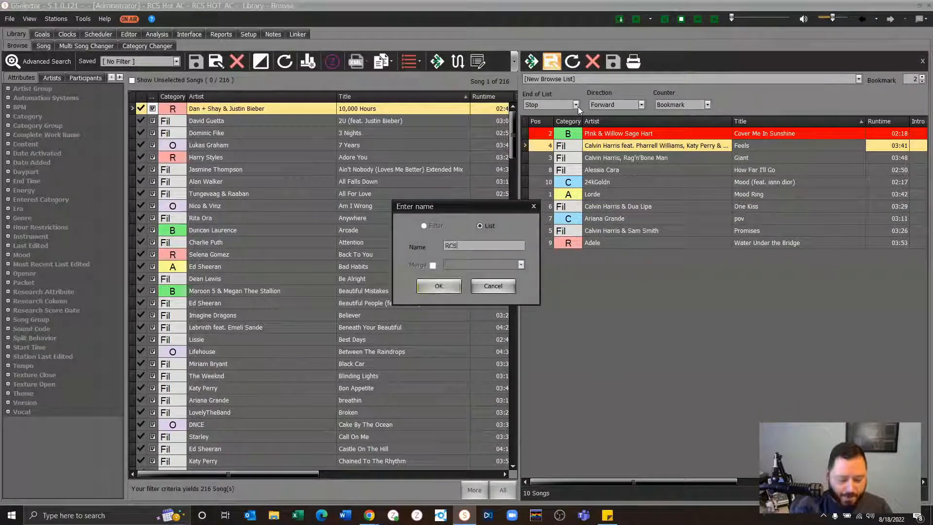
type(" Live Theme Weekend")
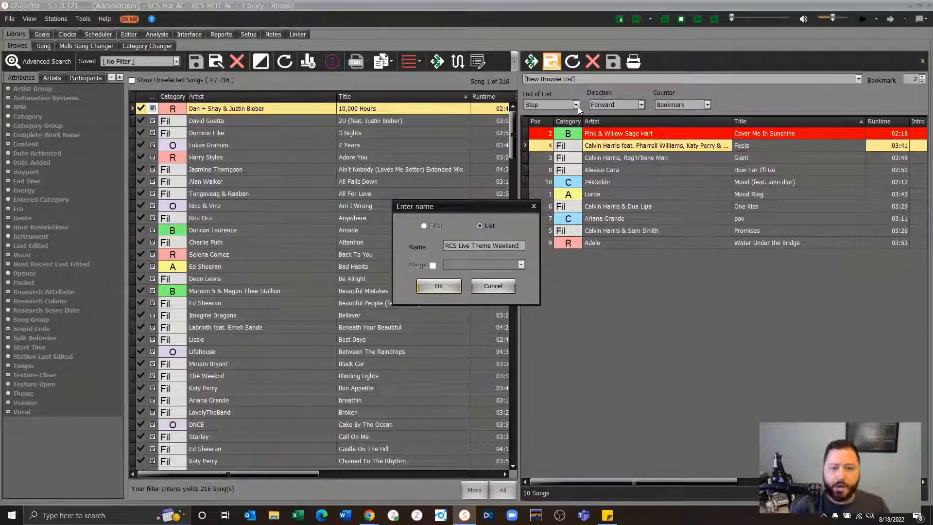
key("Return")
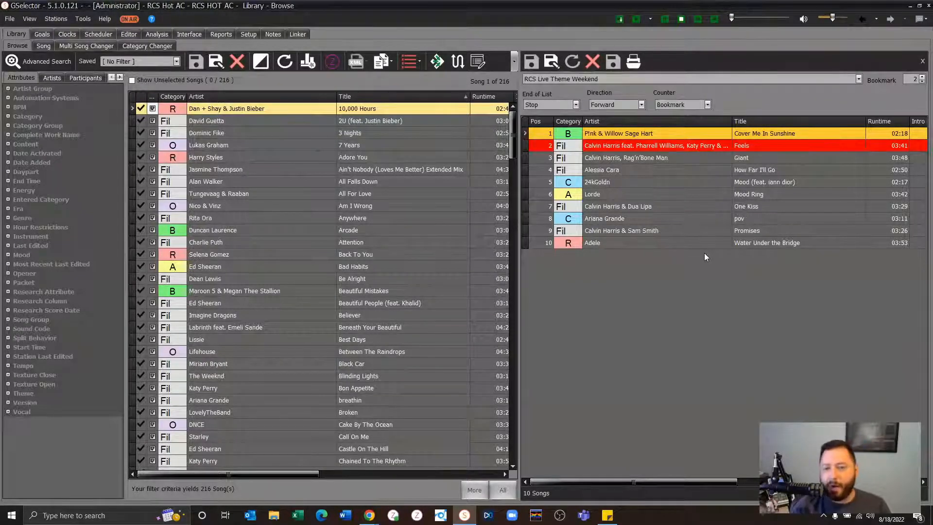
- Close the browse list view and filter the library by the saved "RCS Live Theme Weekend" list
left_click(922, 60)
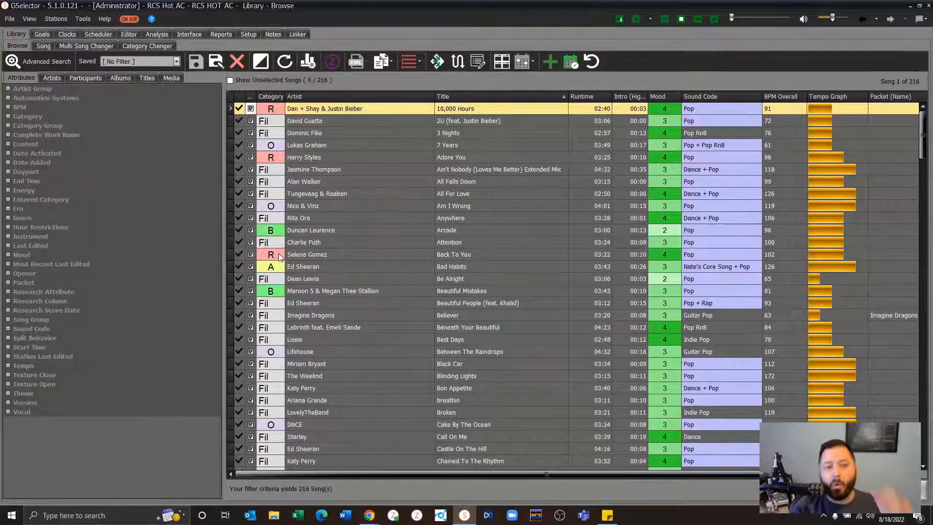
left_click(124, 62)
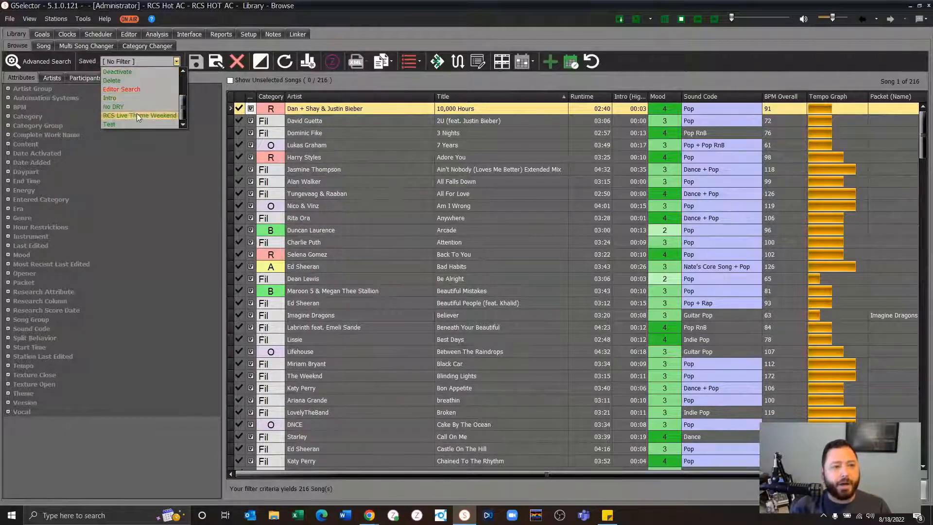
left_click(136, 115)
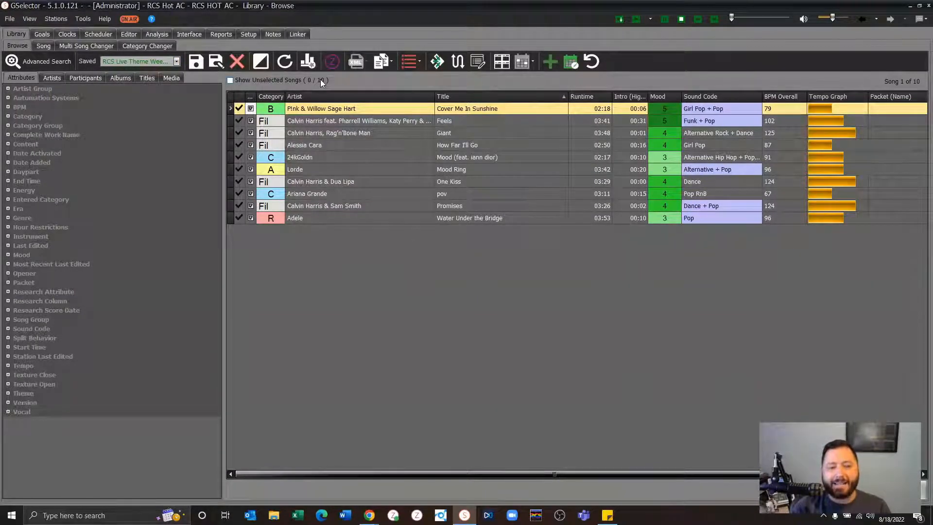
- Check how many songs the Multi Song Changer has selected and return to the library list
left_click(105, 47)
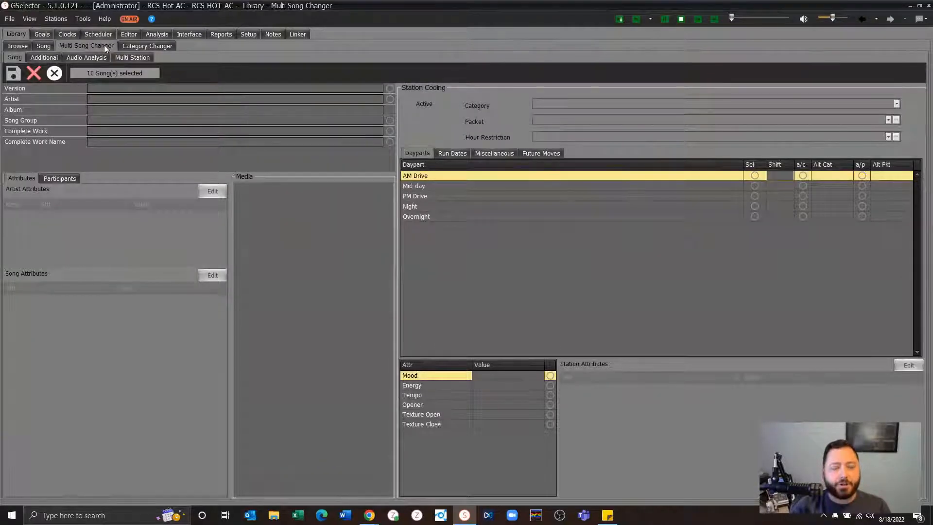
left_click_drag(142, 73, 112, 73)
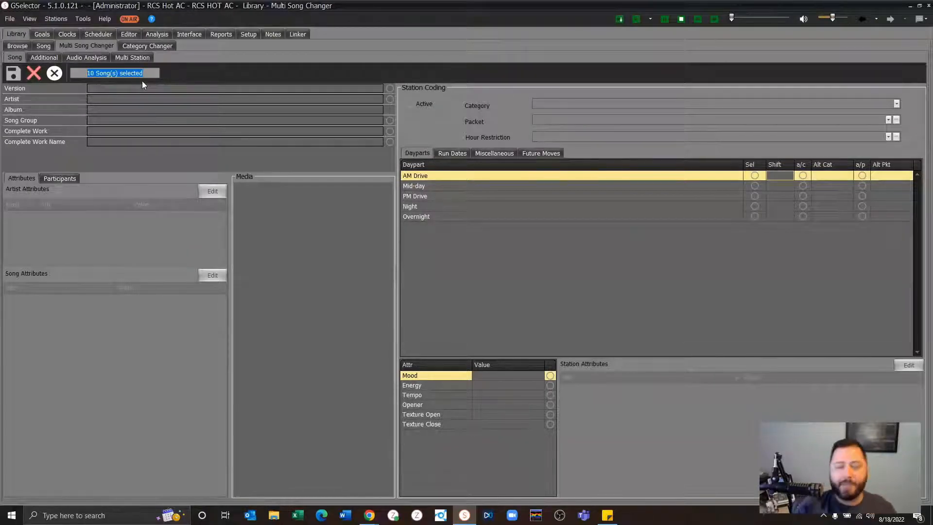
left_click(14, 46)
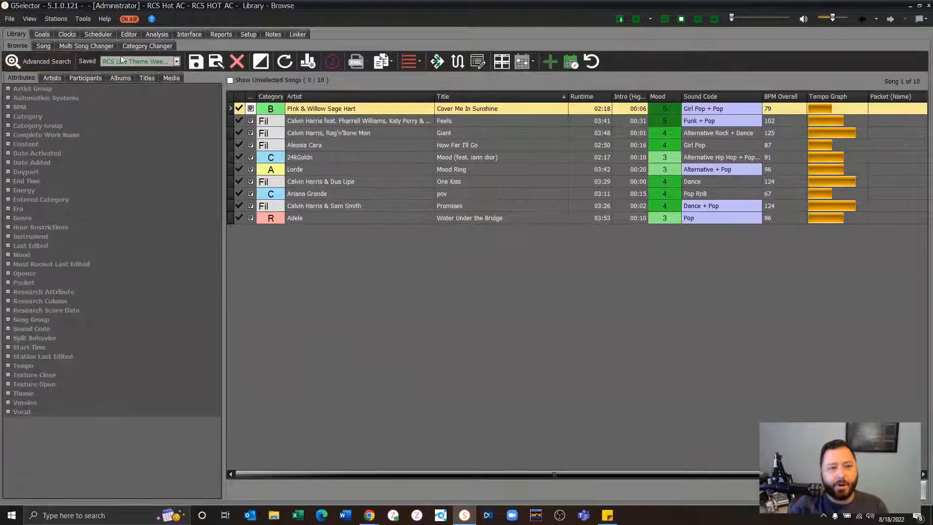
- Open the filtered songs in the Multi Song Changer and set the song attributes change mode to adding
left_click(88, 46)
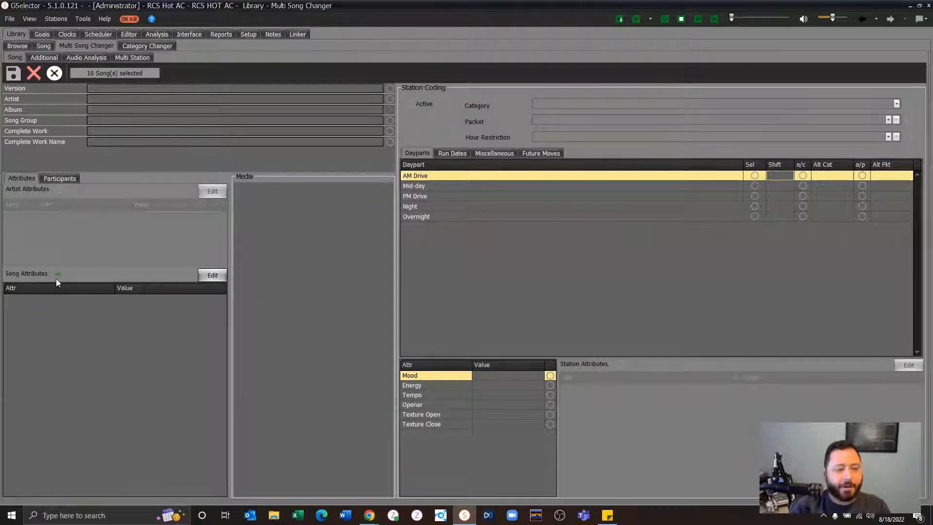
left_click(57, 274)
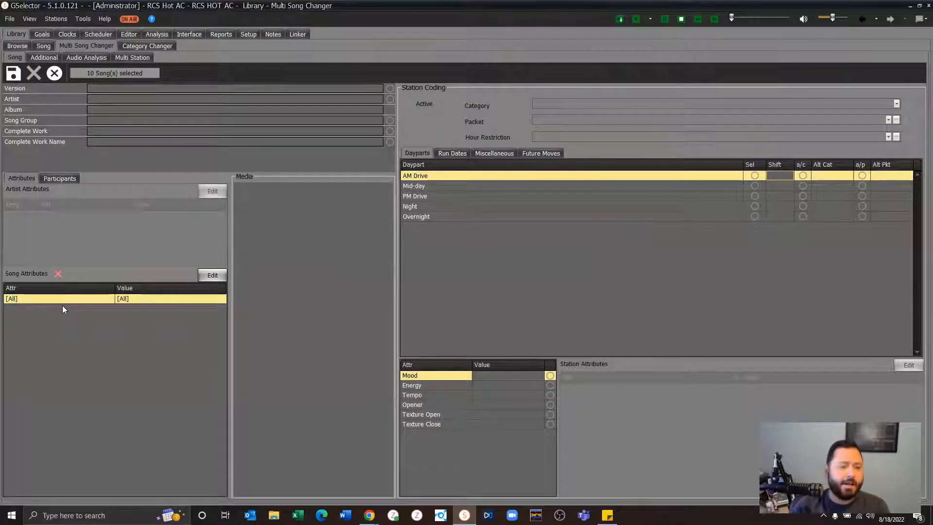
left_click(57, 273)
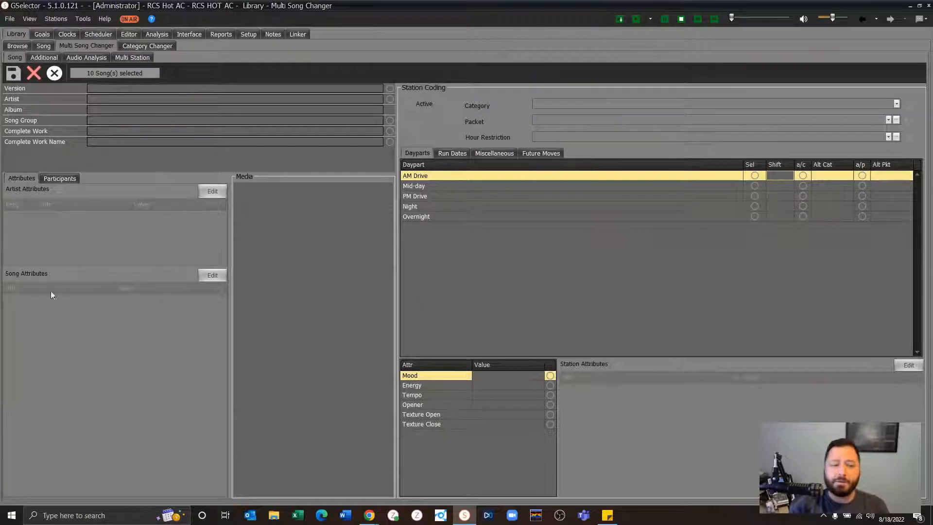
left_click(58, 274)
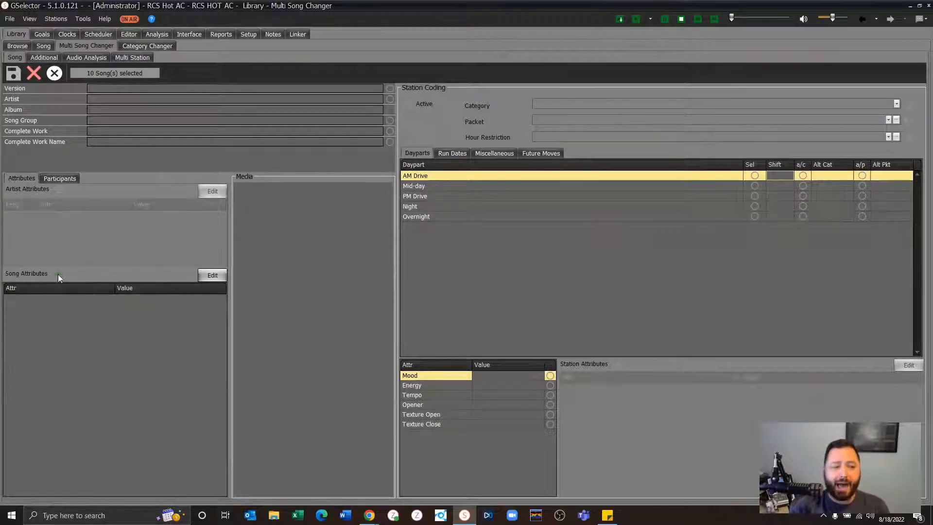
left_click(57, 275)
left_click(57, 275)
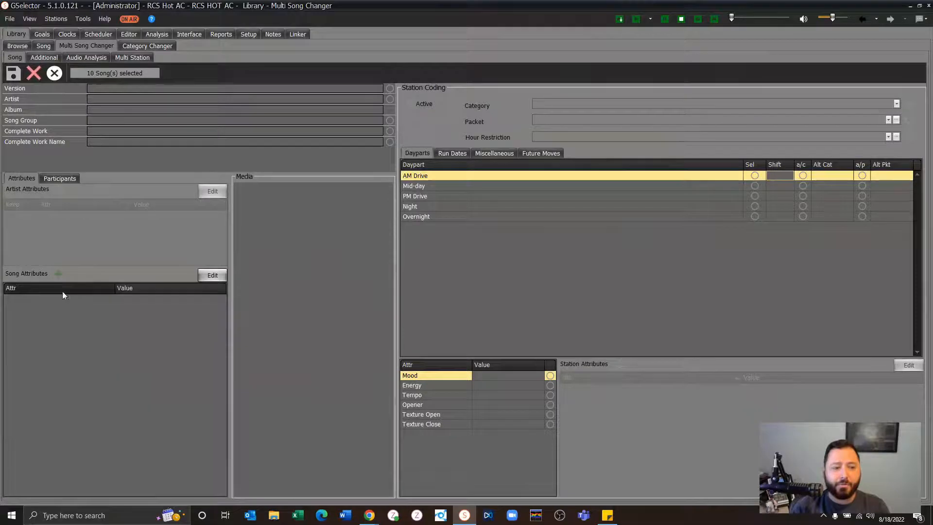
- Create a new Theme attribute named "RCS Live Theme Weekend" in the song attribute coding, with the Add to Song option
left_click(218, 278)
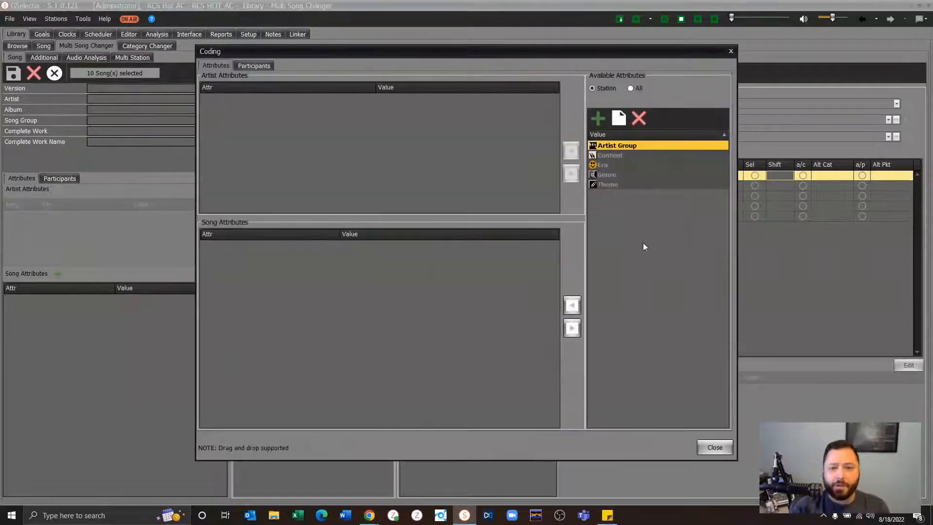
double_click(637, 188)
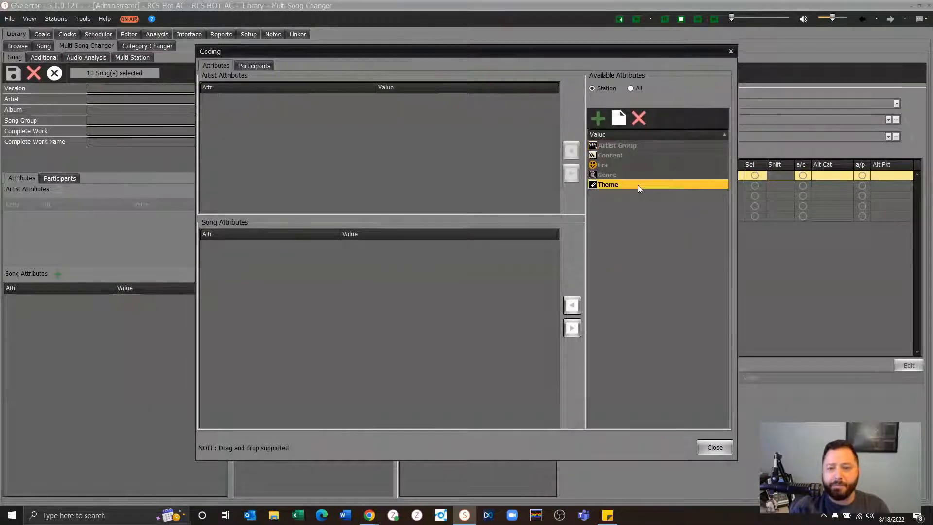
left_click(598, 118)
left_click(491, 229)
type("RCS Live Weekend")
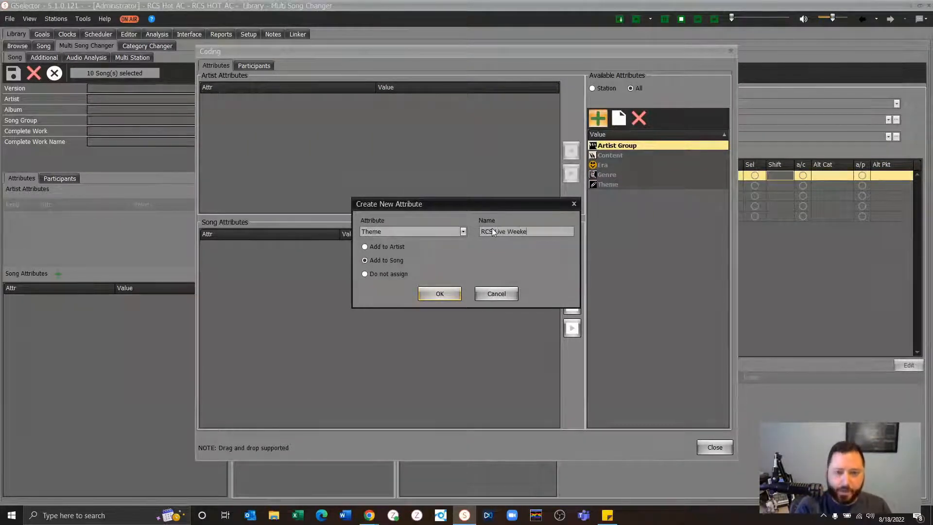
left_click(509, 231)
type("Th")
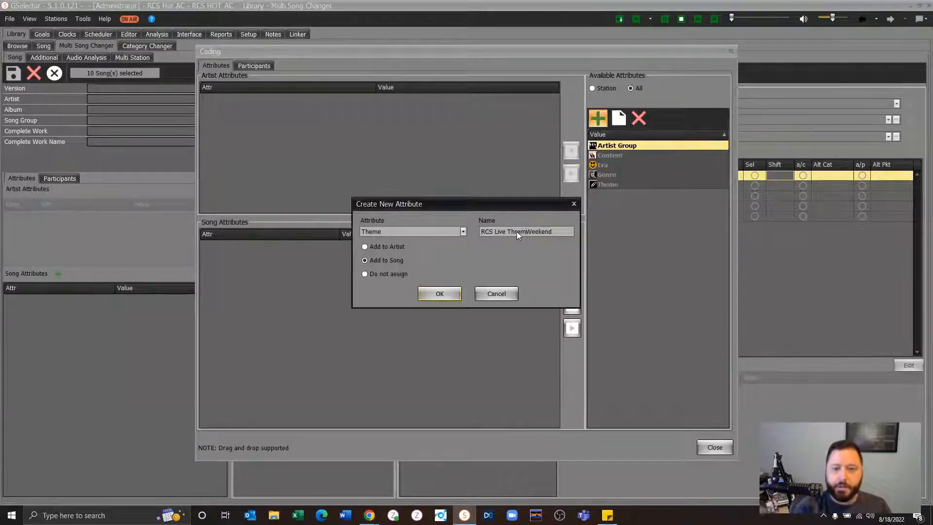
type("eme")
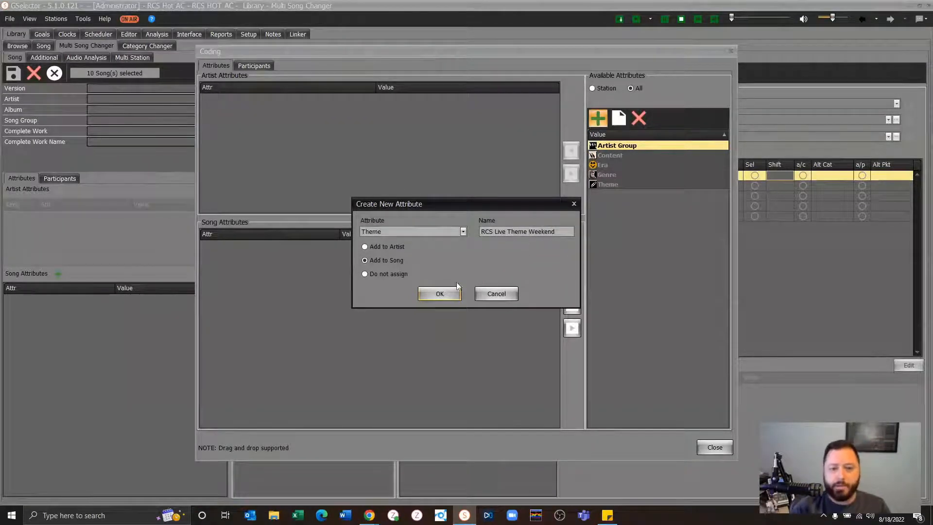
left_click(440, 294)
left_click(456, 267)
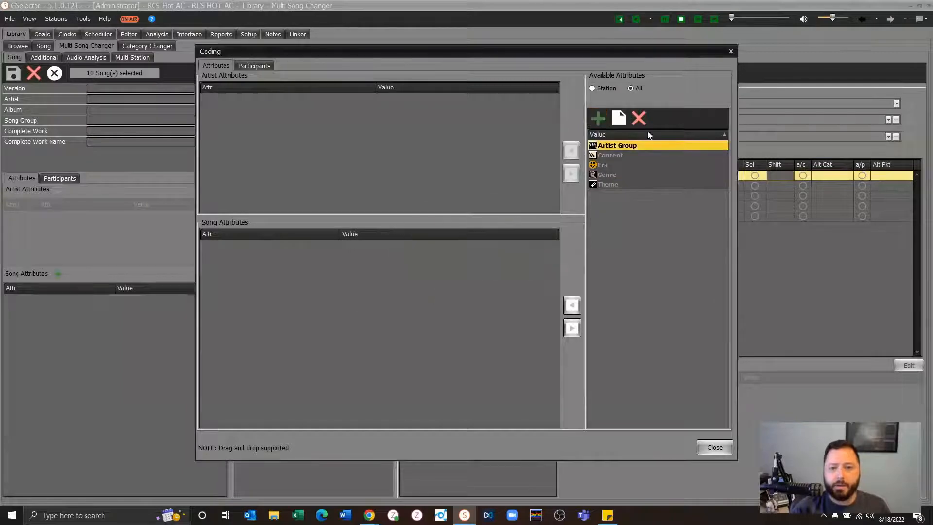
- Assign the "RCS Live Theme Weekend" theme to the song attributes and save the mass change to GSelector and Zetta
double_click(614, 182)
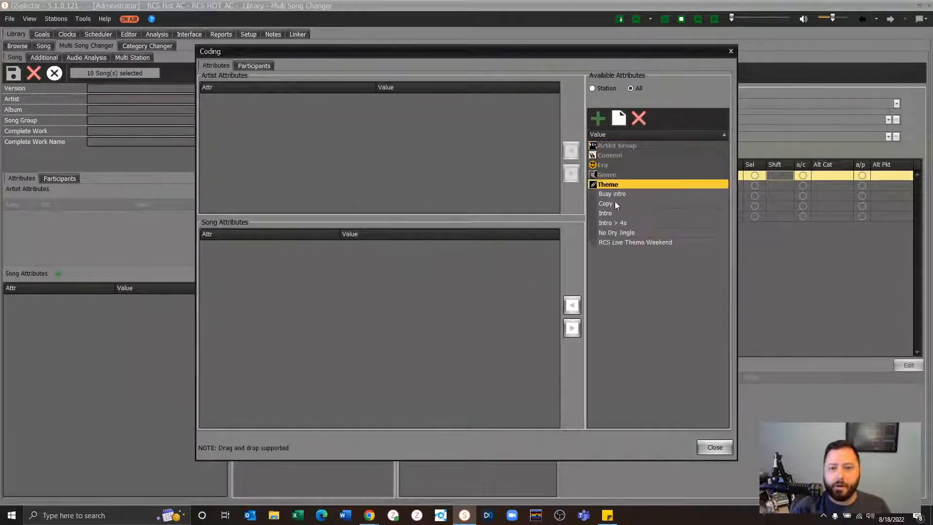
left_click(625, 242)
left_click_drag(633, 245, 428, 275)
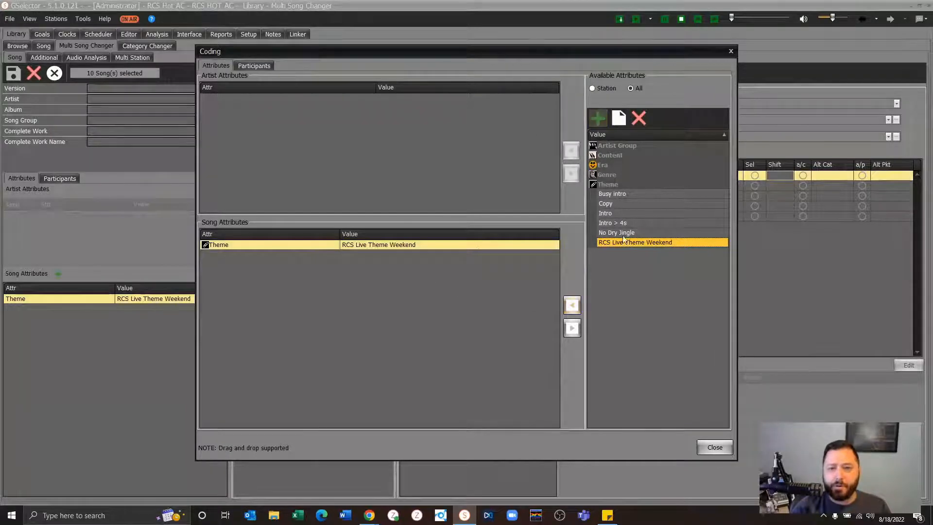
left_click(714, 447)
left_click(17, 77)
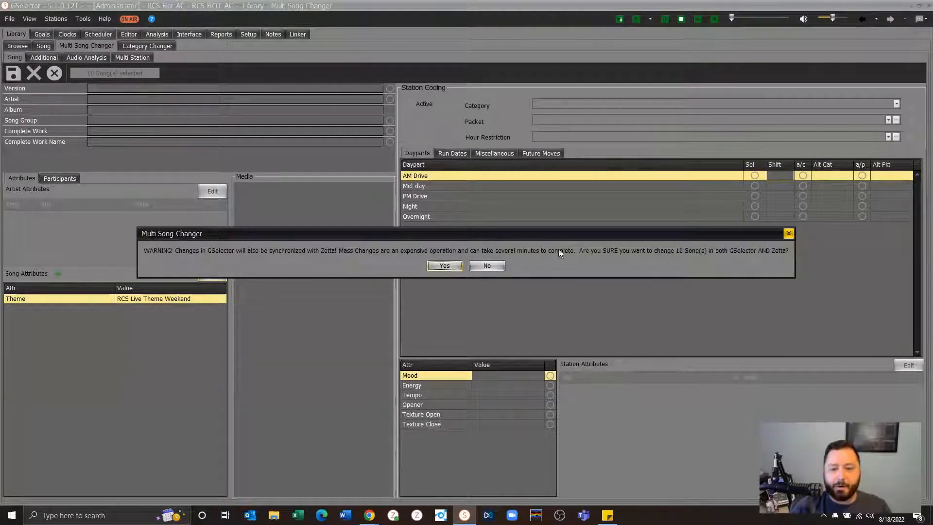
left_click(445, 266)
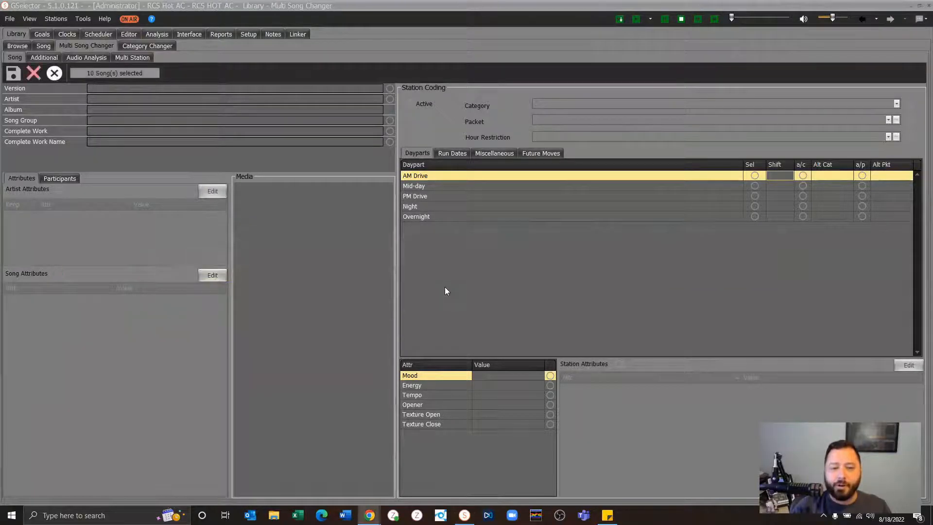
- Return to the library list, set the saved filter to No Filter, and open the clock definitions
left_click(17, 46)
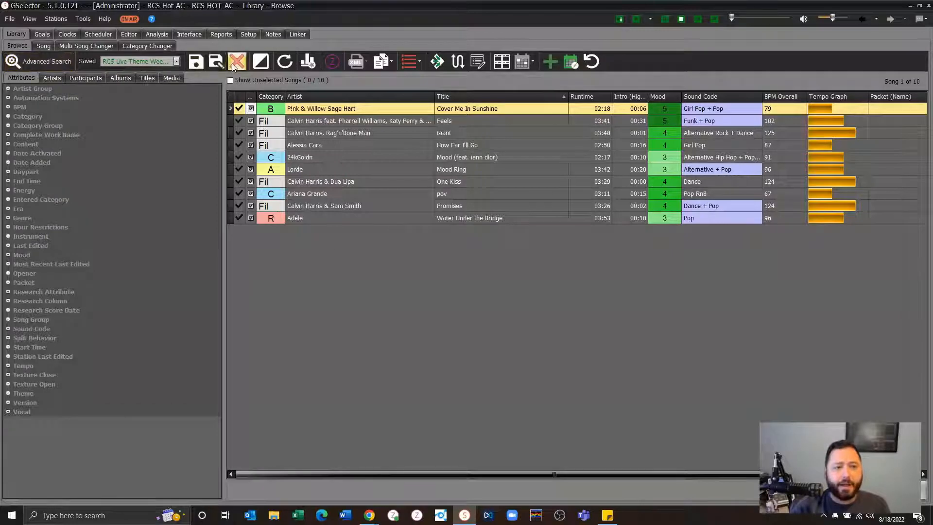
left_click(166, 63)
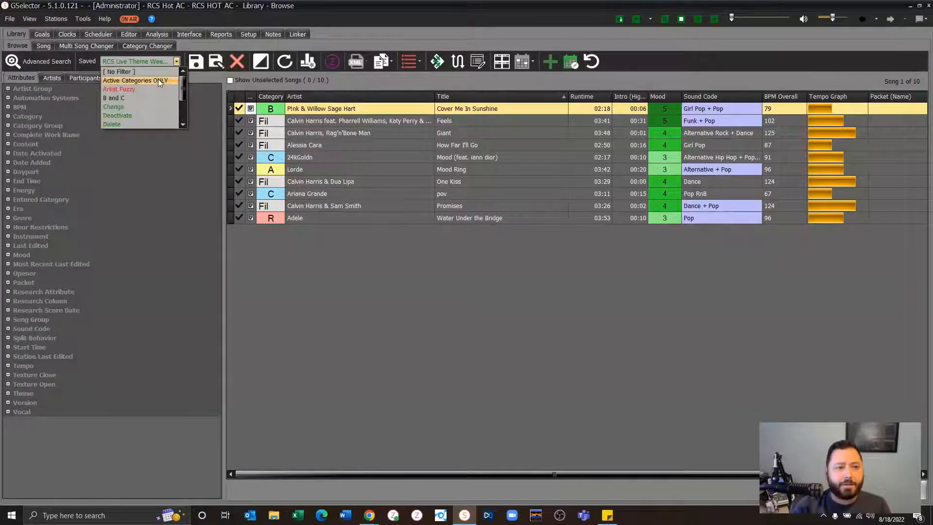
left_click(158, 73)
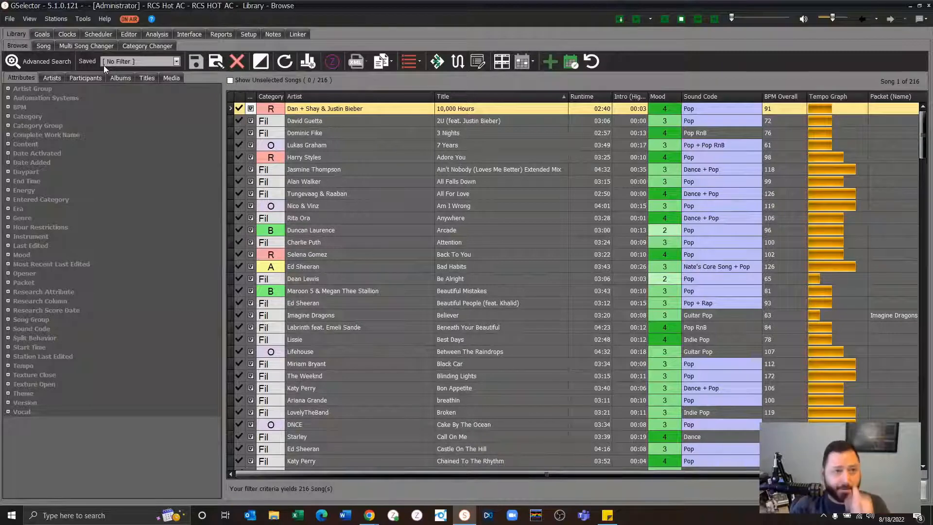
left_click(69, 35)
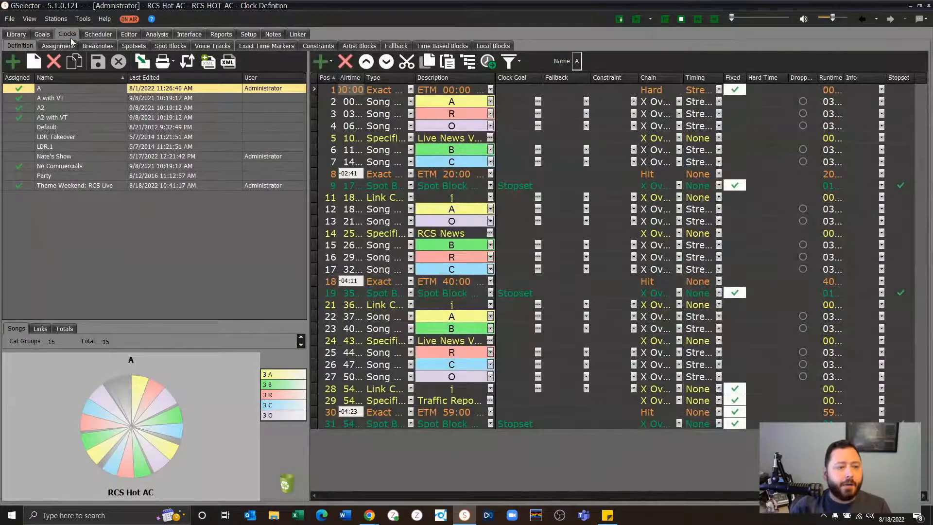
- Try to change position 2 of the "Theme Weekend: RCS Live" clock to a Theme Song and choose its theme
left_click(68, 186)
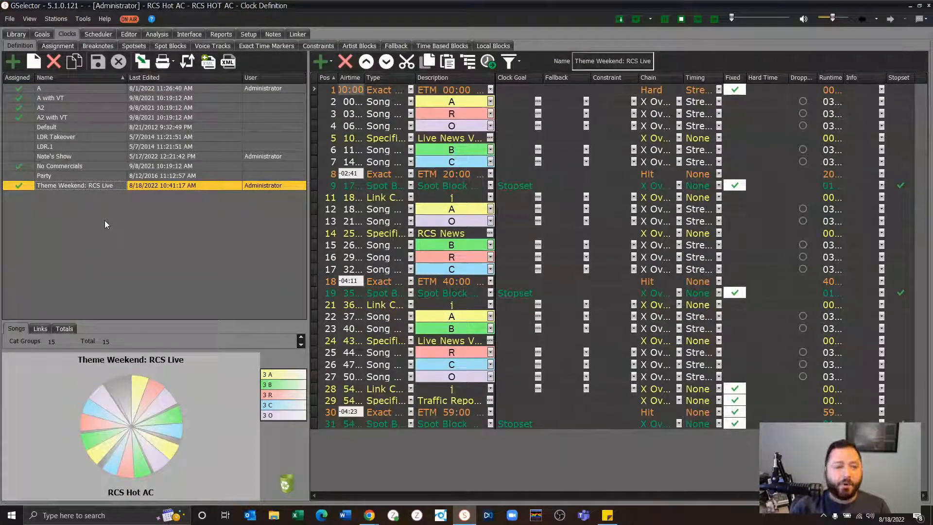
left_click(411, 101)
left_click(412, 120)
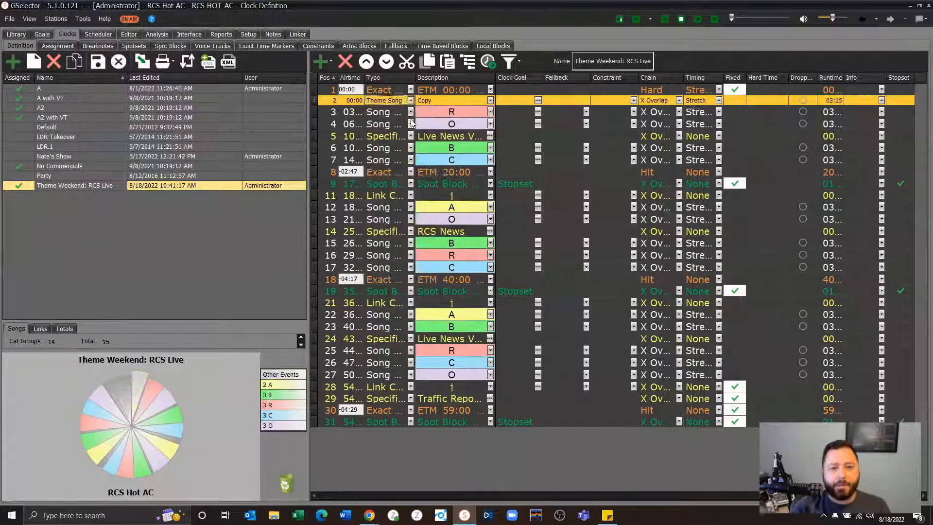
left_click(491, 101)
left_click(490, 101)
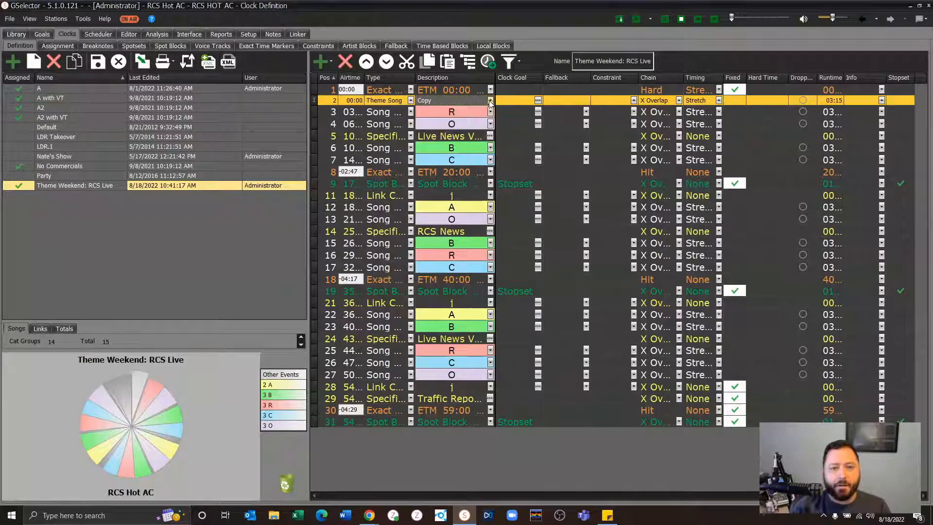
- Reset the Service Host Station Cache, discarding the unsaved clock changes
left_click(30, 19)
left_click(34, 69)
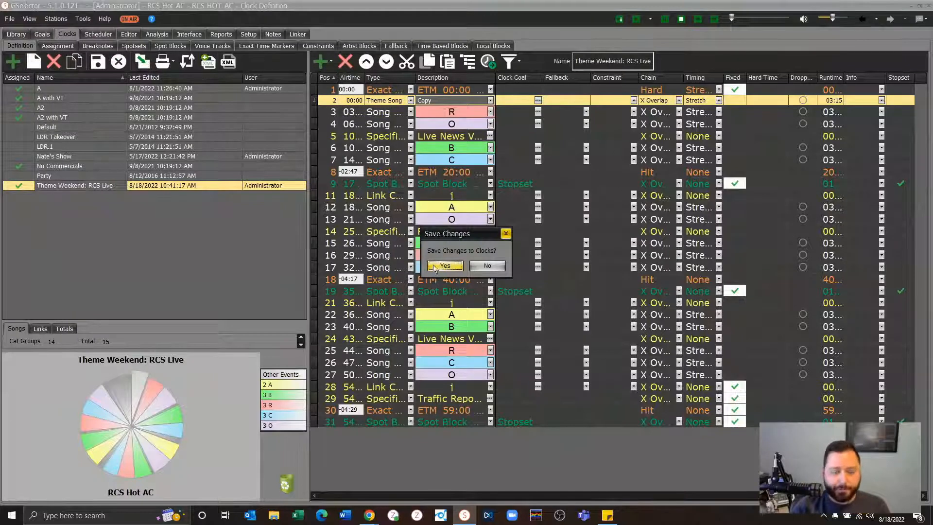
left_click(473, 267)
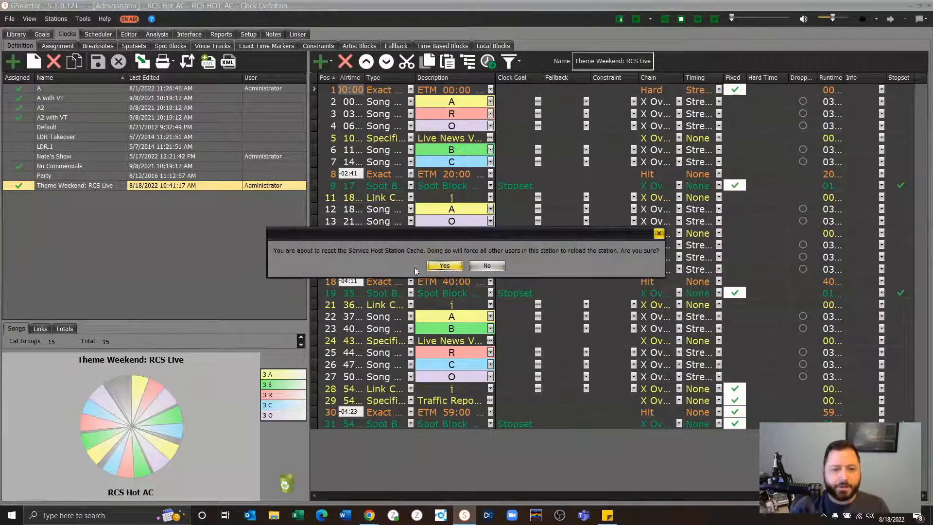
left_click(442, 268)
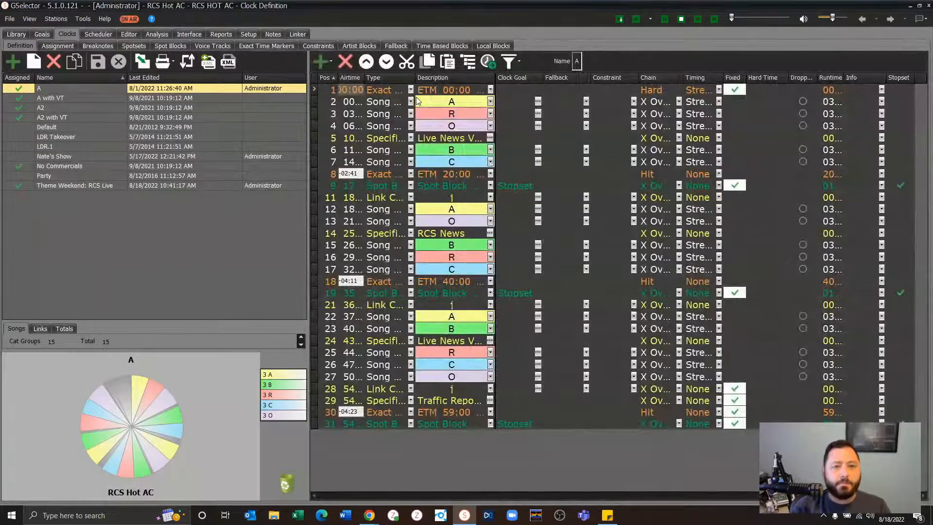
- Change position 2 of clock A to a Theme Song using the "RCS Live Theme Weekend" theme
left_click(410, 101)
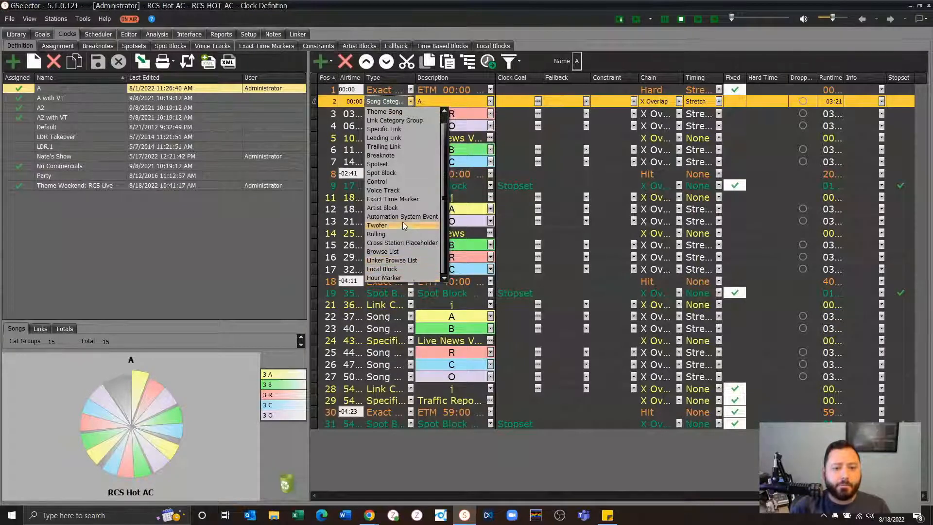
scroll(407, 190, "up", 1)
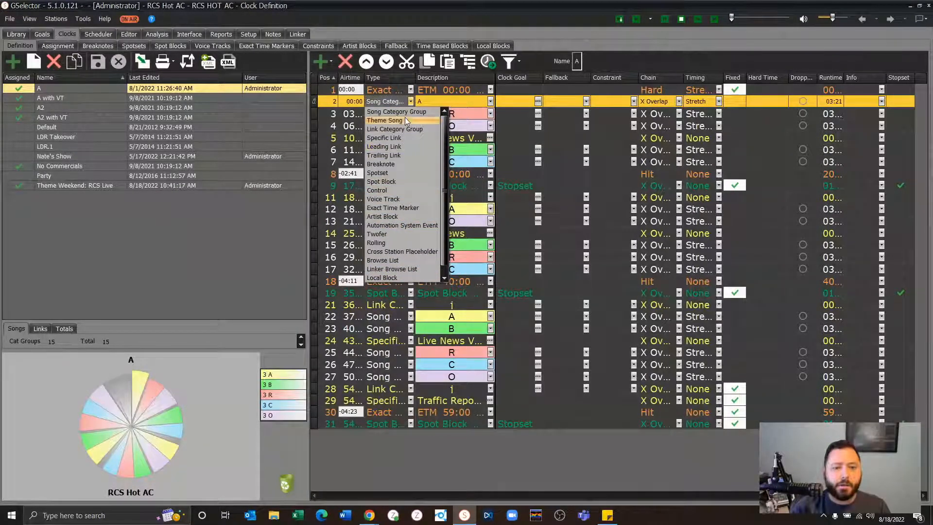
left_click(388, 120)
left_click(491, 101)
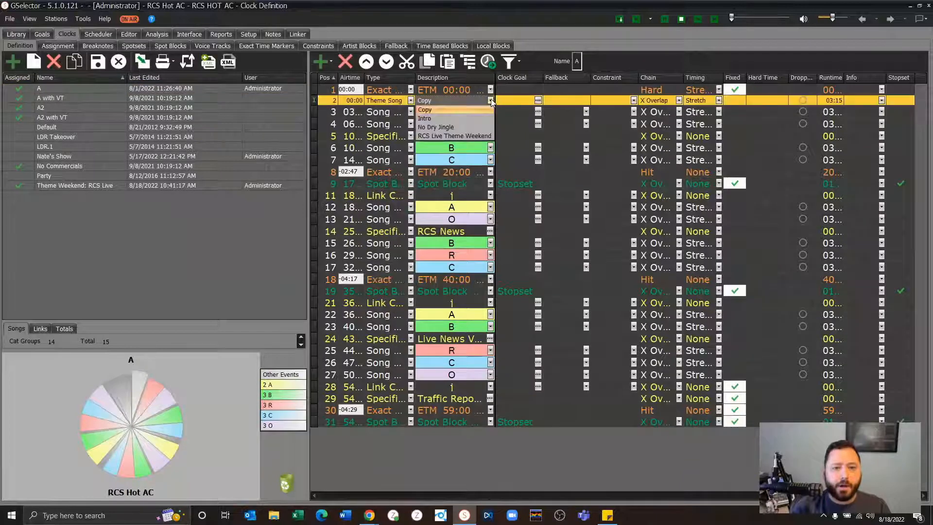
left_click(472, 139)
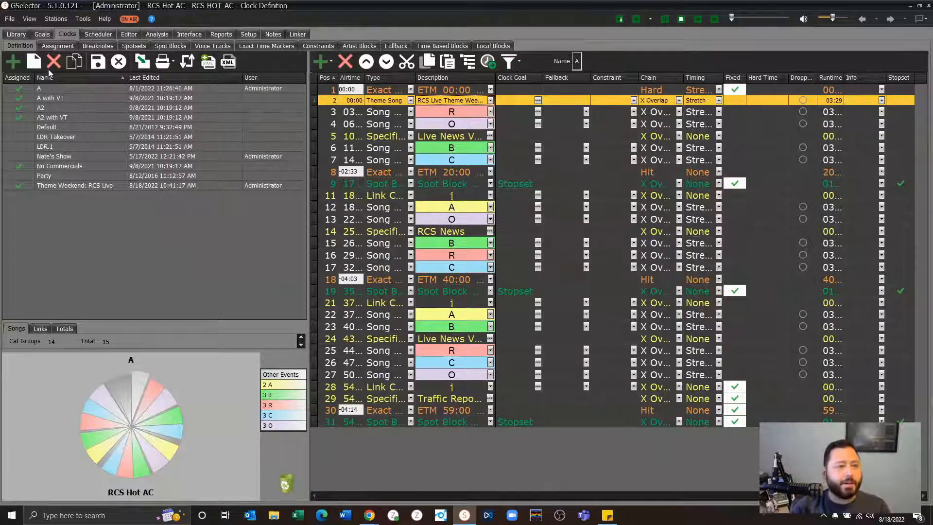
- Discard the clock A changes and set position 2 of the "Theme Weekend: RCS Live" clock to a Theme Song using "RCS Live Theme Weekend"
left_click(118, 62)
left_click(79, 186)
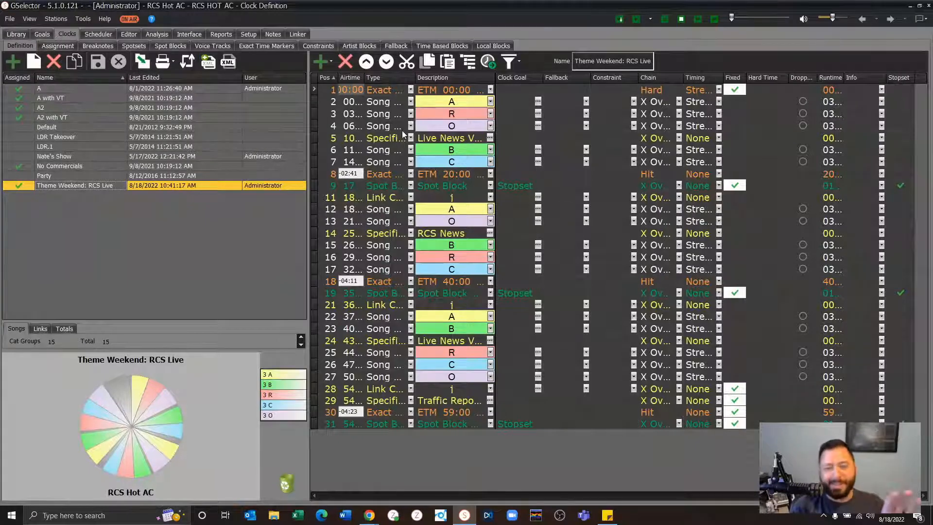
left_click(410, 101)
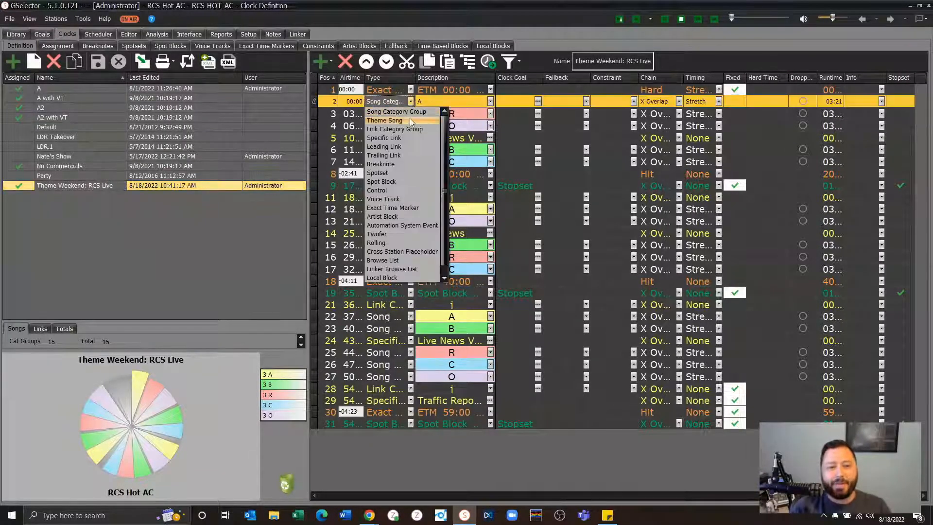
left_click(410, 120)
left_click(490, 101)
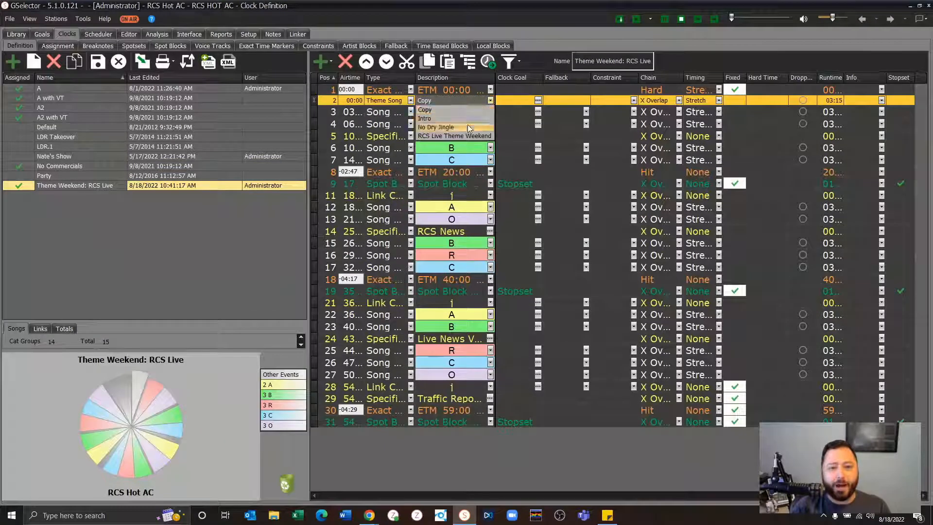
left_click(461, 135)
- Change positions 3 and 4 of the clock to Theme Songs using the "RCS Live Theme Weekend" theme and save the clock
left_click(411, 112)
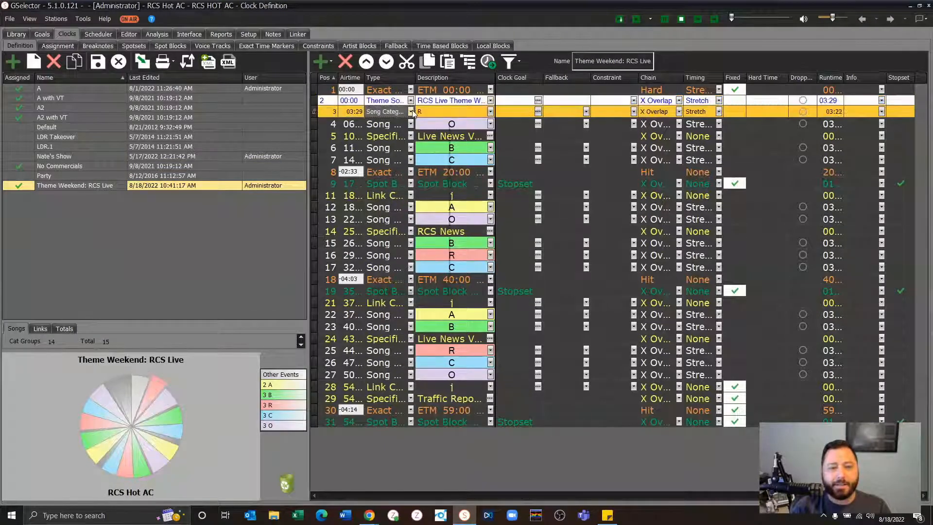
left_click(410, 127)
left_click(491, 111)
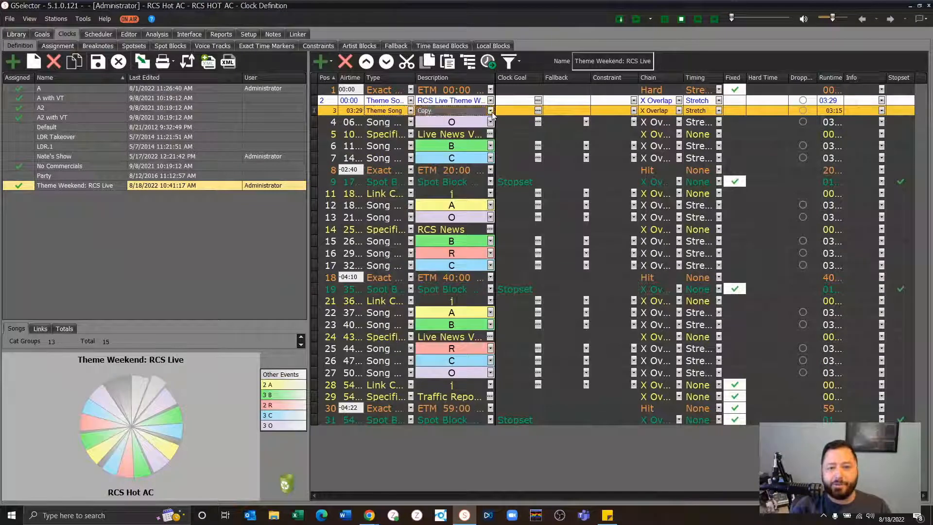
left_click(472, 142)
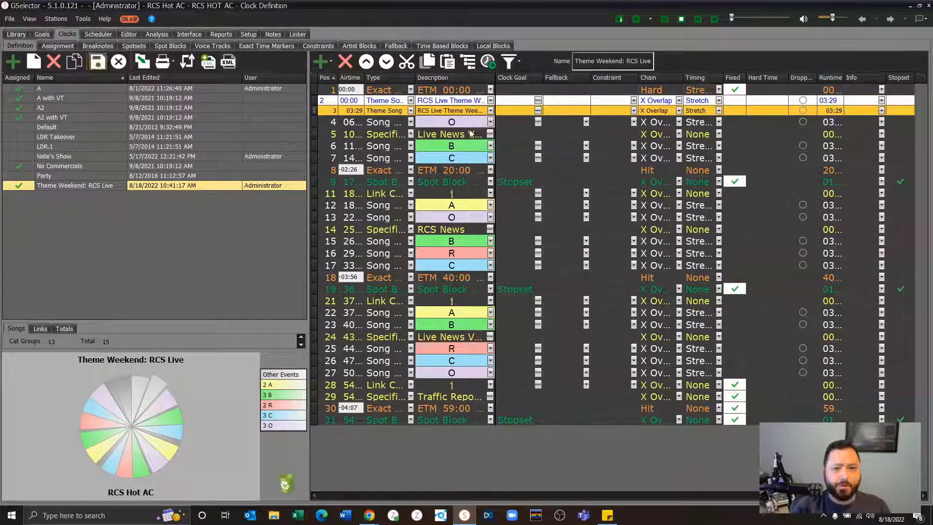
left_click(411, 122)
left_click(404, 141)
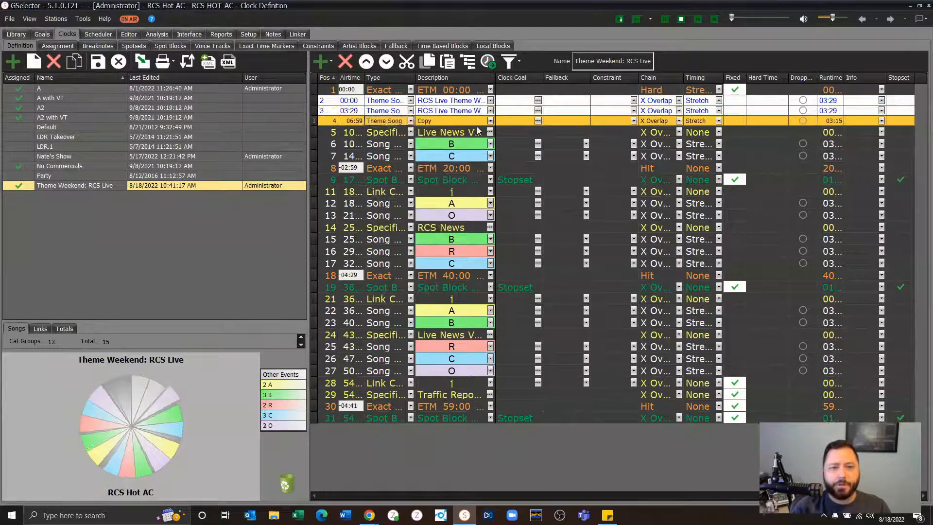
left_click(490, 121)
left_click(467, 155)
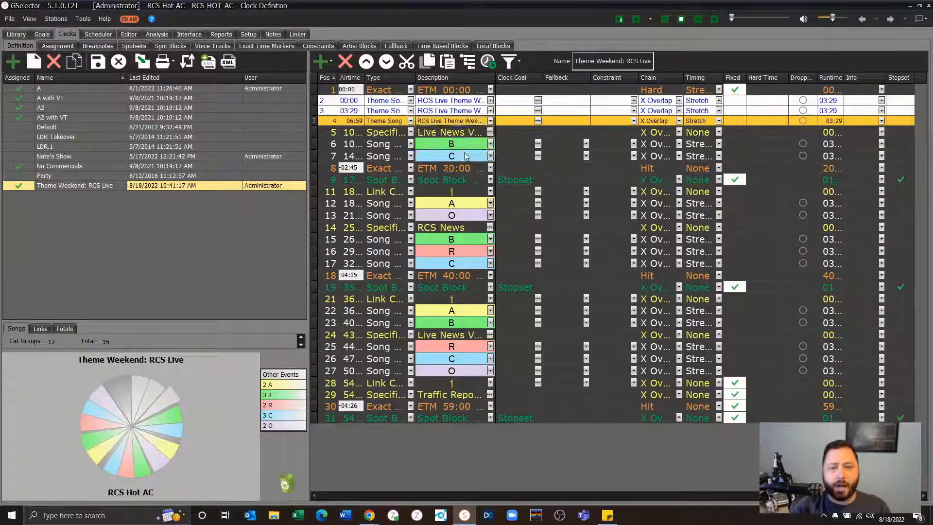
left_click(104, 64)
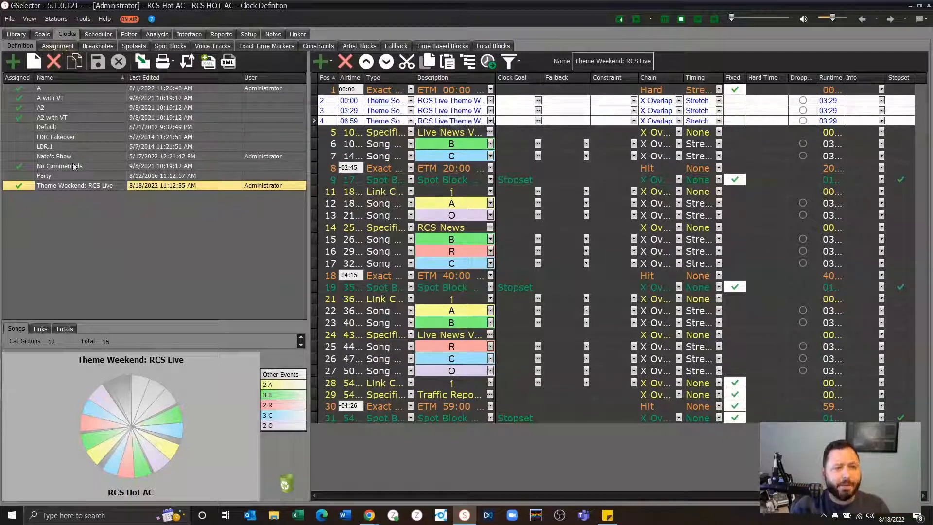
- Save a copy of the "Theme Weekend: RCS Live" clock under the name "Clock 2 Test"
left_click(75, 62)
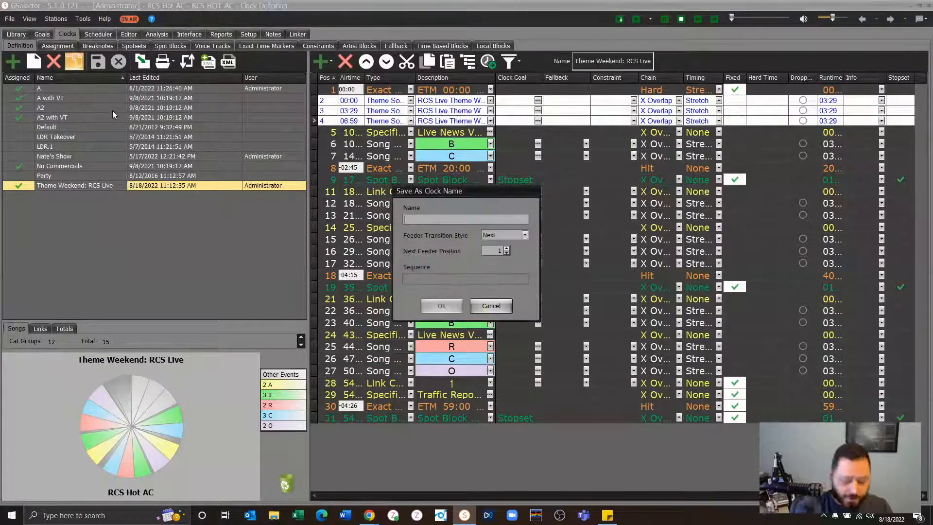
type("Clock 2 Test")
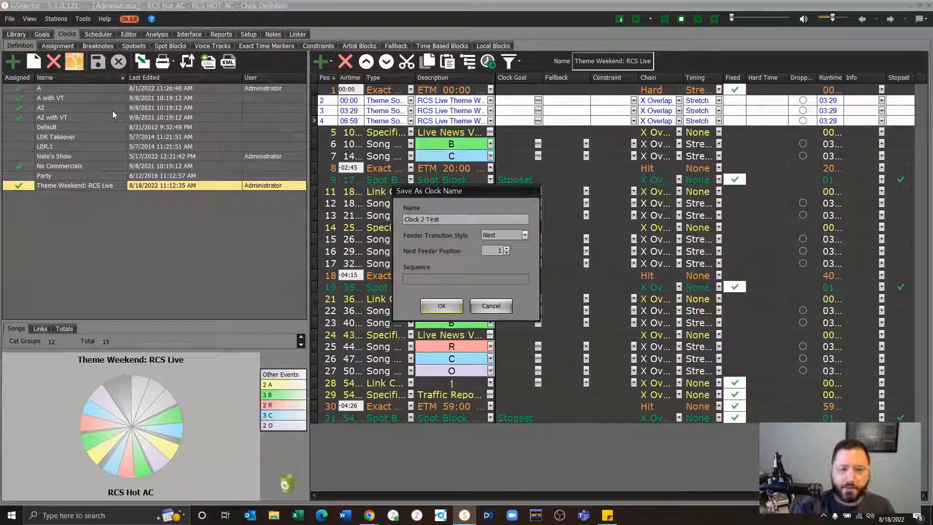
key("Return")
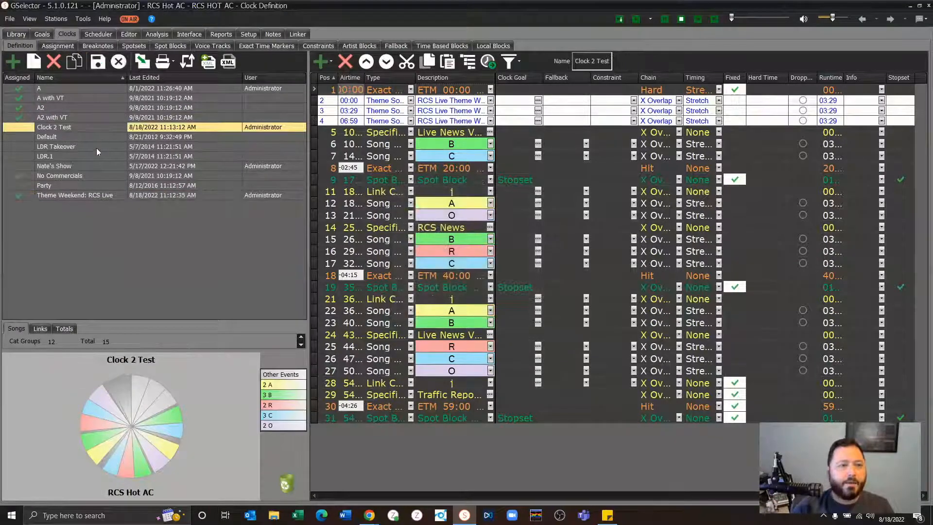
left_click(97, 61)
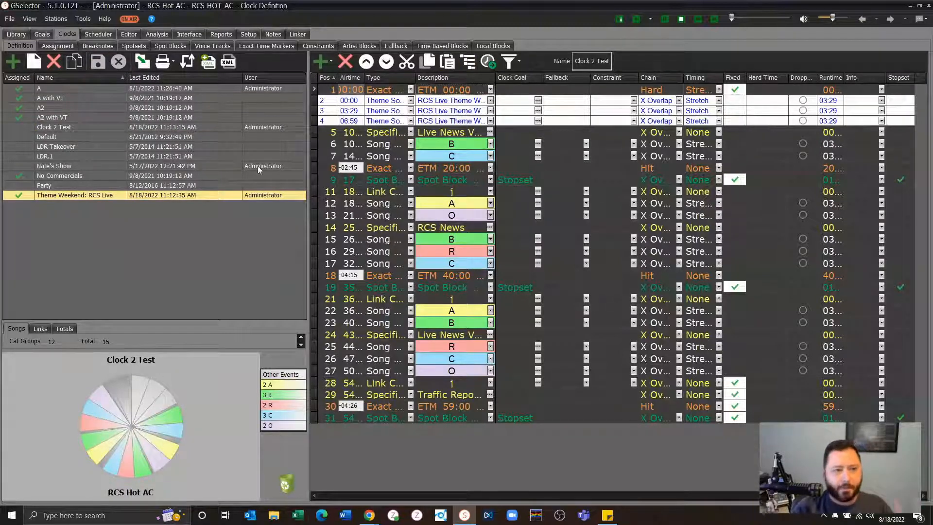
- Start a new override in the clock assignments and choose the "Theme Weekend: RCS Live" clock for it
left_click(50, 46)
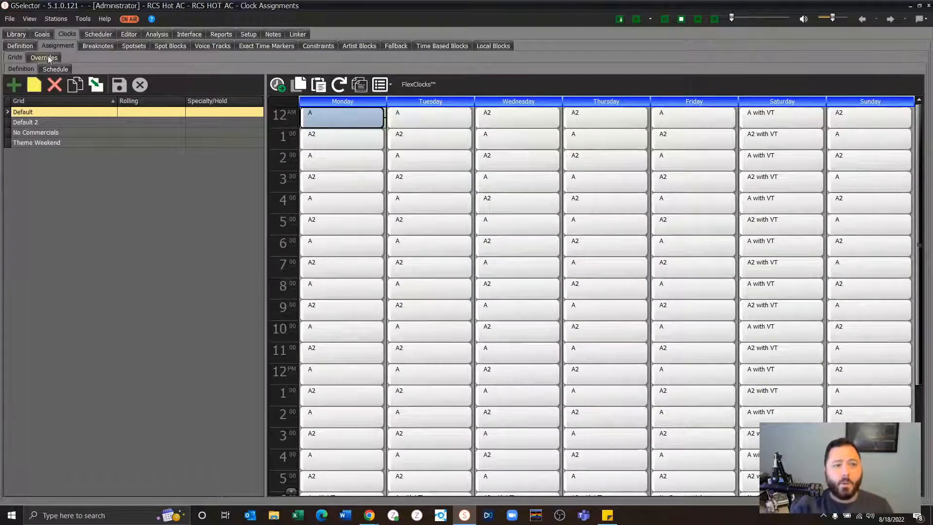
left_click(47, 57)
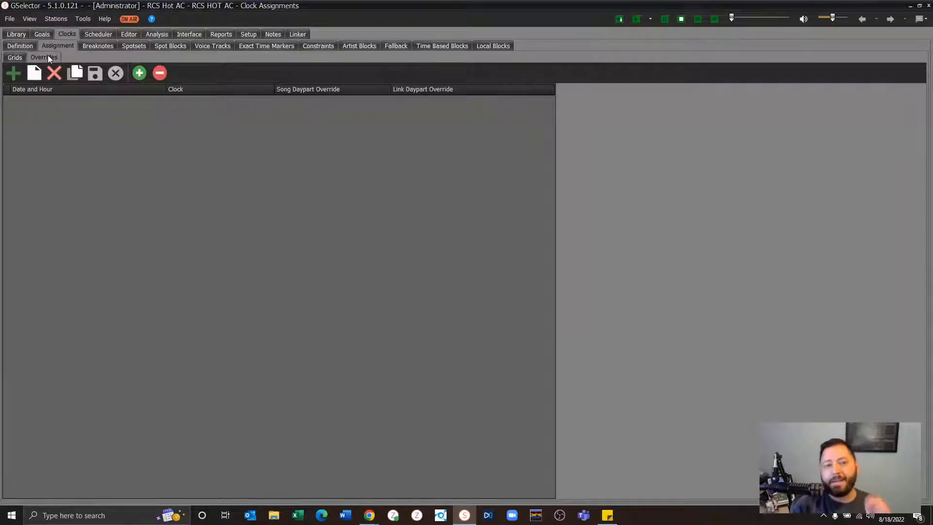
left_click(7, 72)
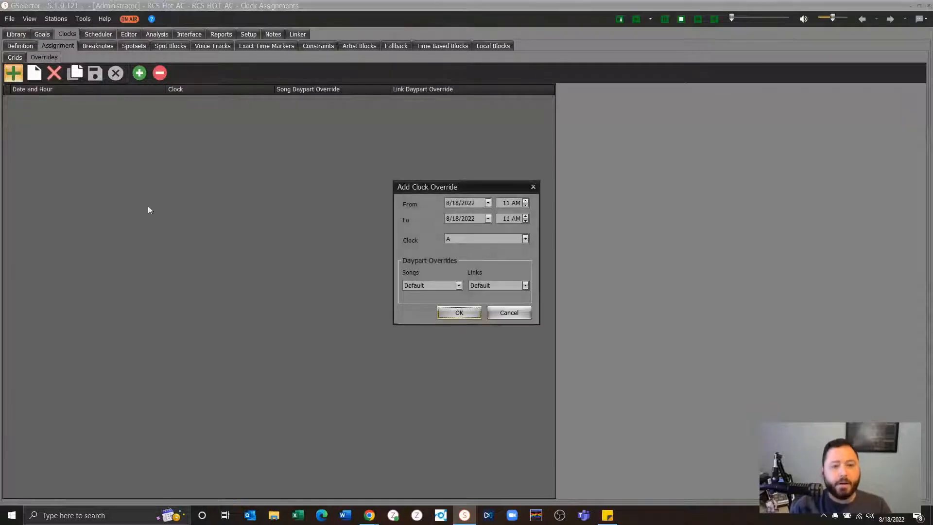
left_click(485, 240)
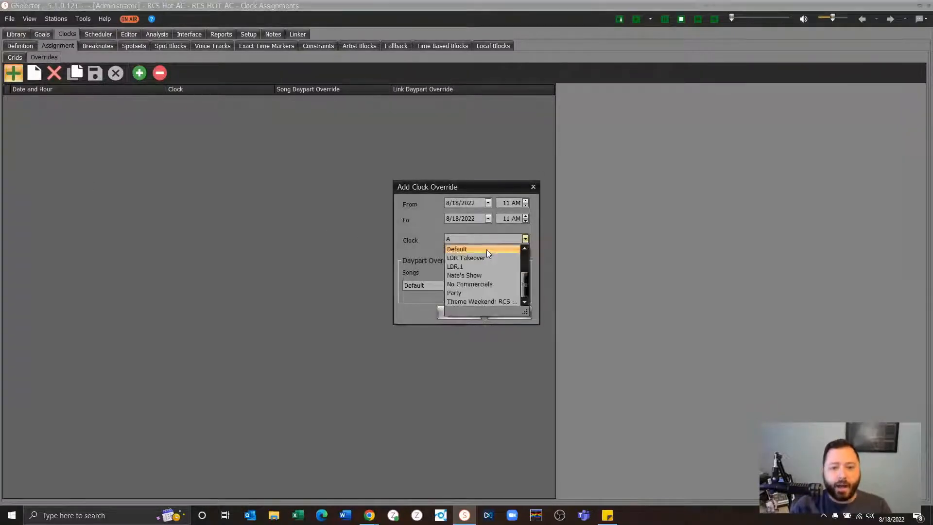
left_click(484, 301)
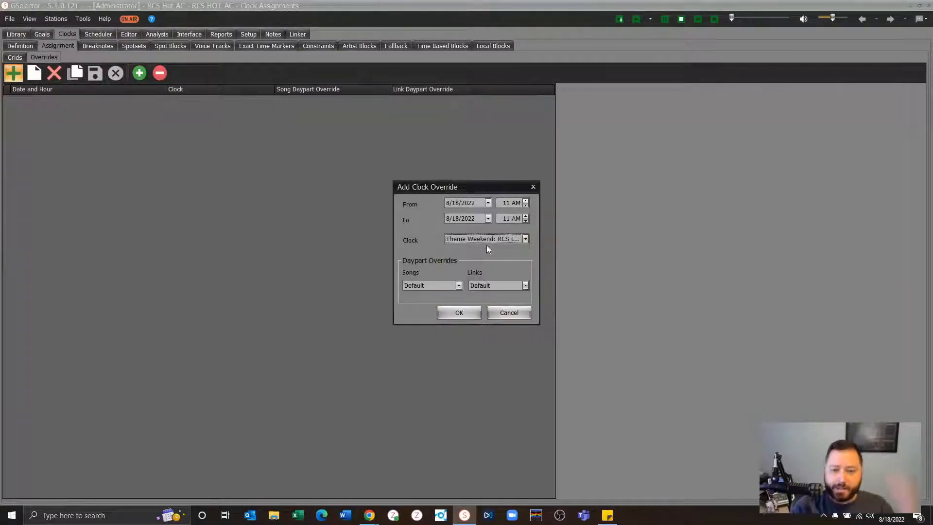
- Set the clock override's start to 8/19/2022 at 5 PM
left_click(488, 202)
left_click(536, 286)
key("Tab")
type("5")
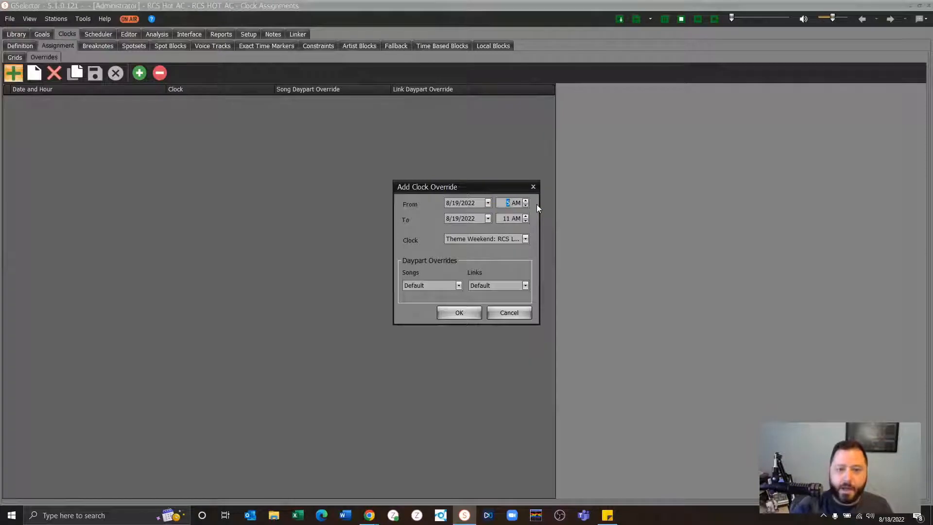
left_click(516, 203)
type("p")
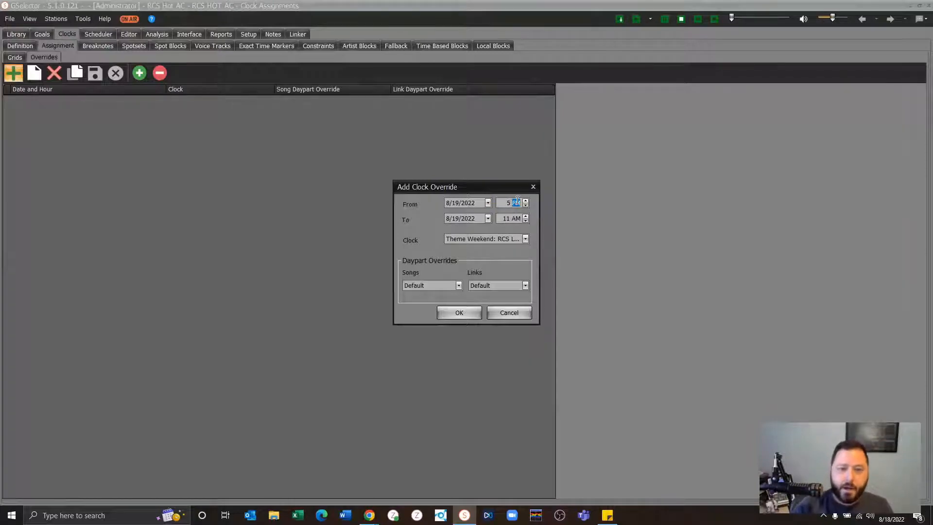
- Set the clock override's end to 8/21/2022 at 11 PM, add the override, and discard the unsaved override entries
left_click(487, 218)
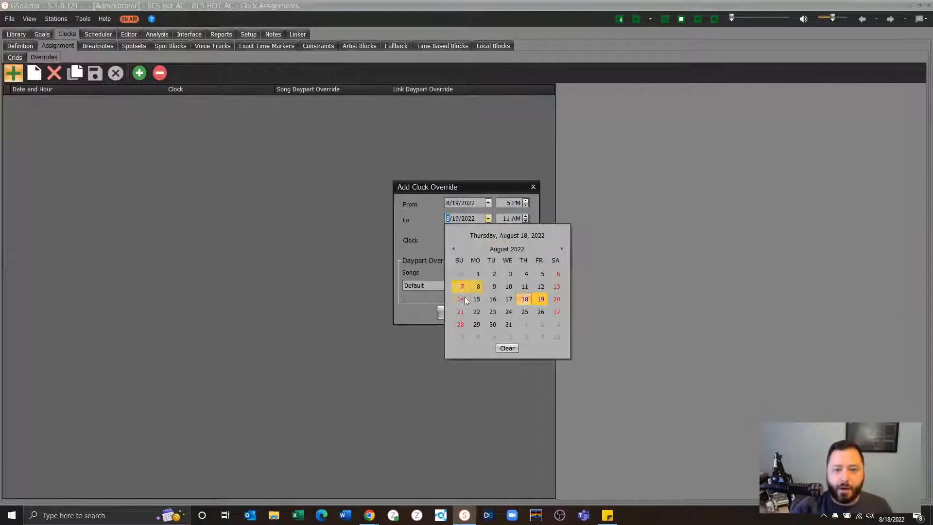
left_click(460, 311)
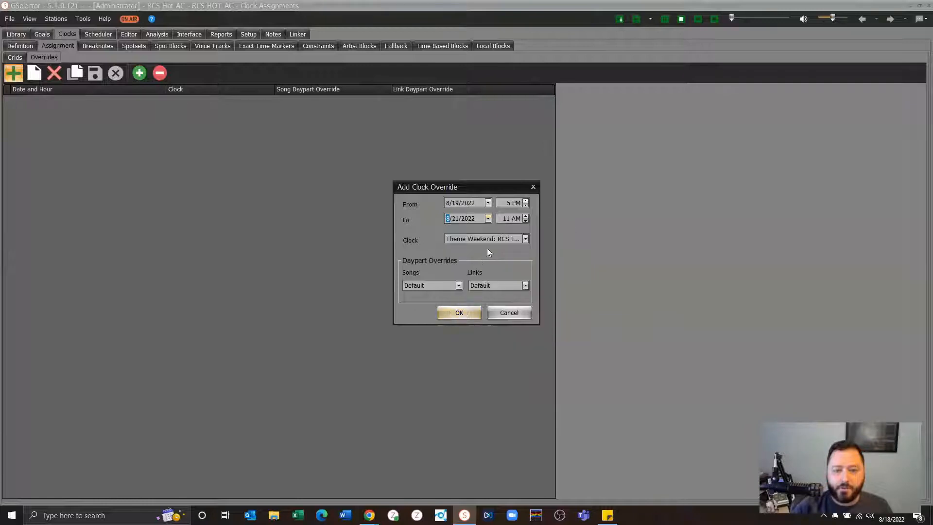
left_click(507, 221)
left_click(517, 218)
type("p")
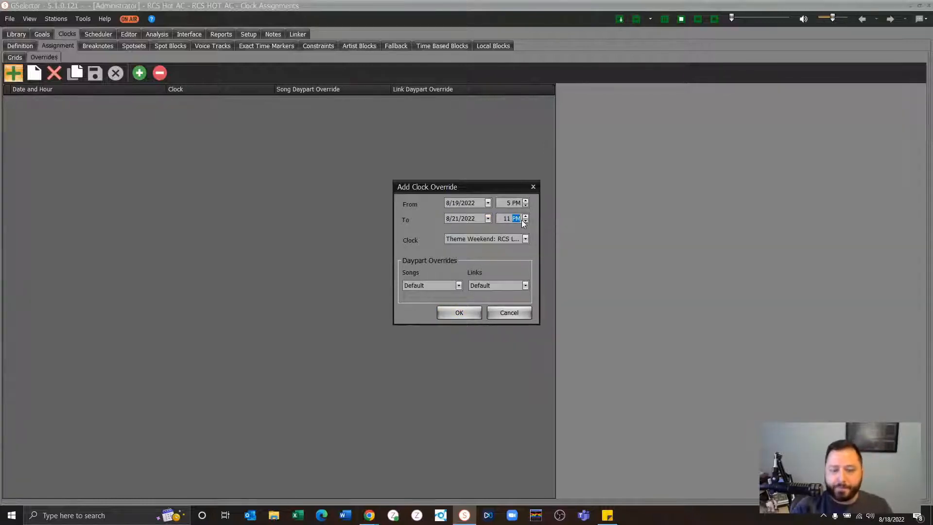
left_click(459, 311)
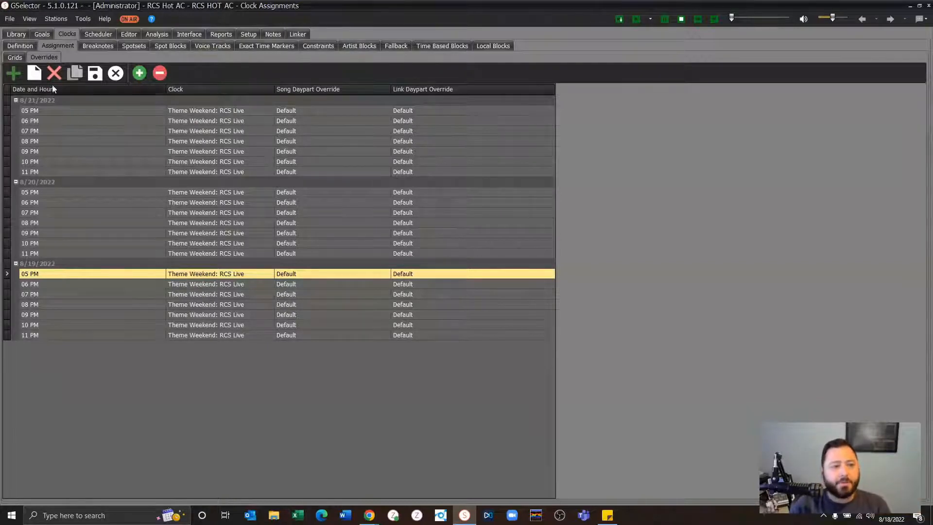
left_click(114, 75)
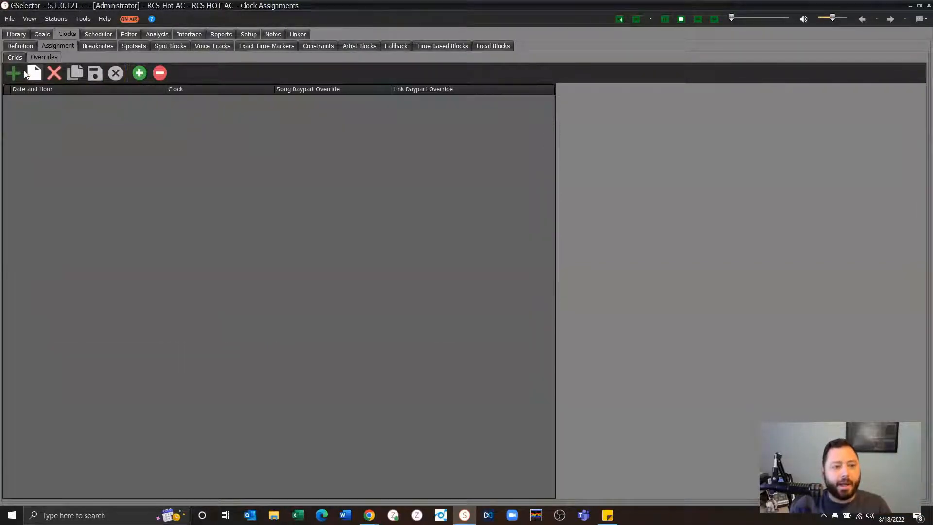
- Review the "Theme Weekend" clock assignment grid, checking the clocks assigned from Friday evening through Sunday
left_click(18, 58)
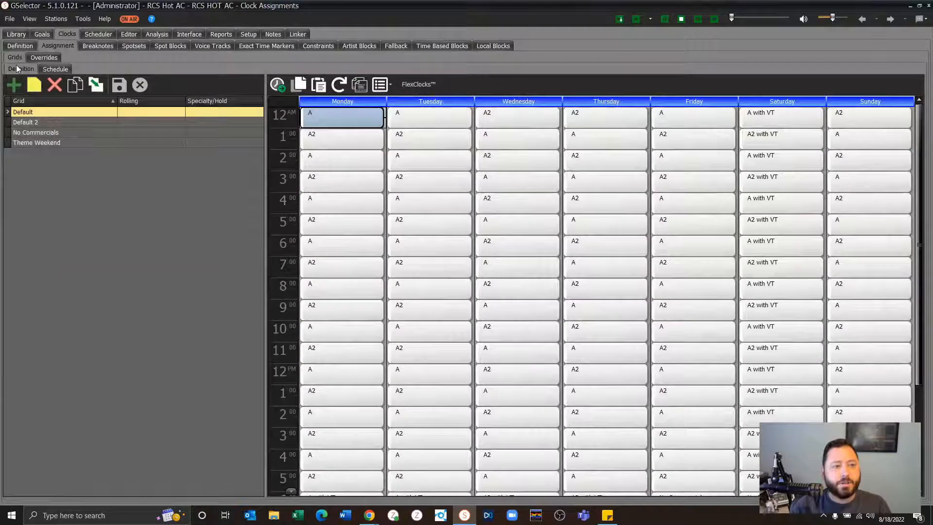
left_click(77, 88)
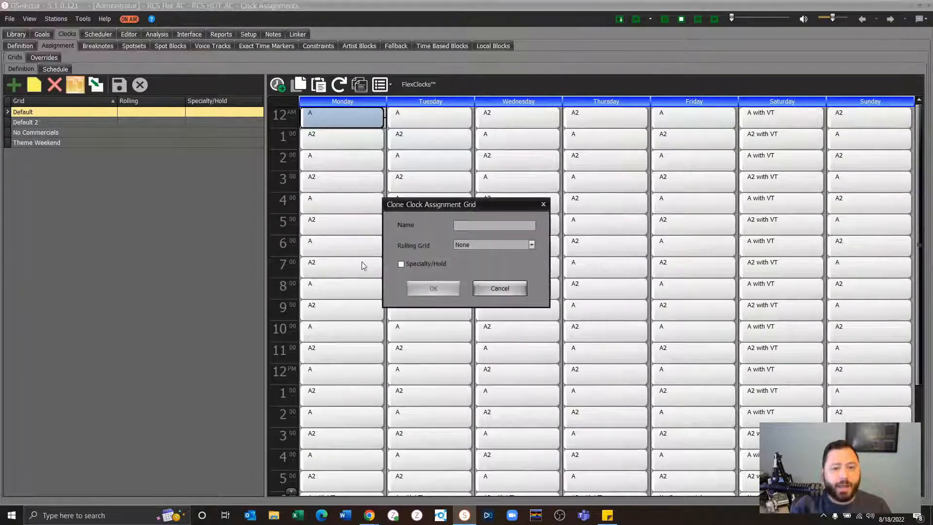
left_click(489, 293)
left_click(67, 143)
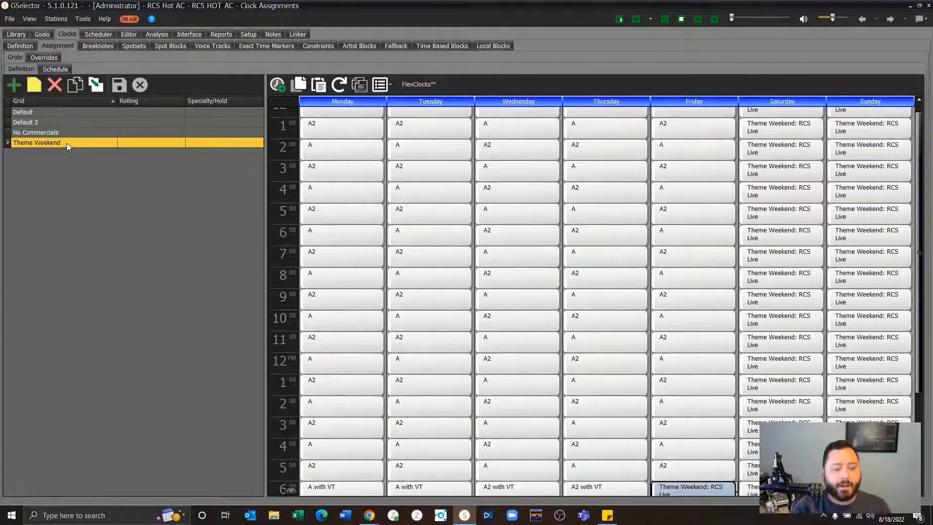
scroll(796, 243, "down", 2)
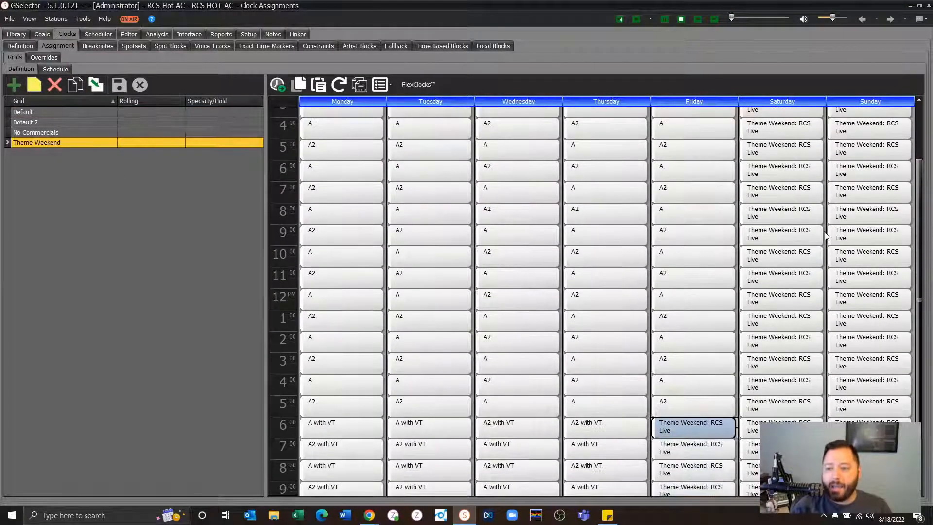
mouse_move(684, 393)
scroll(861, 262, "up", 3)
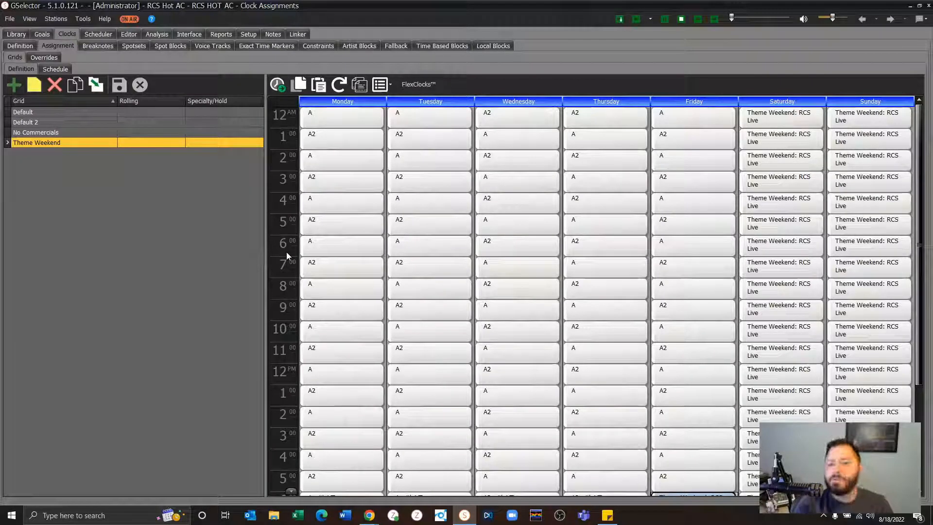
- Try to define a clock schedule entry for 8/22/2022 in the grid schedule's dates, then cancel it
left_click(55, 70)
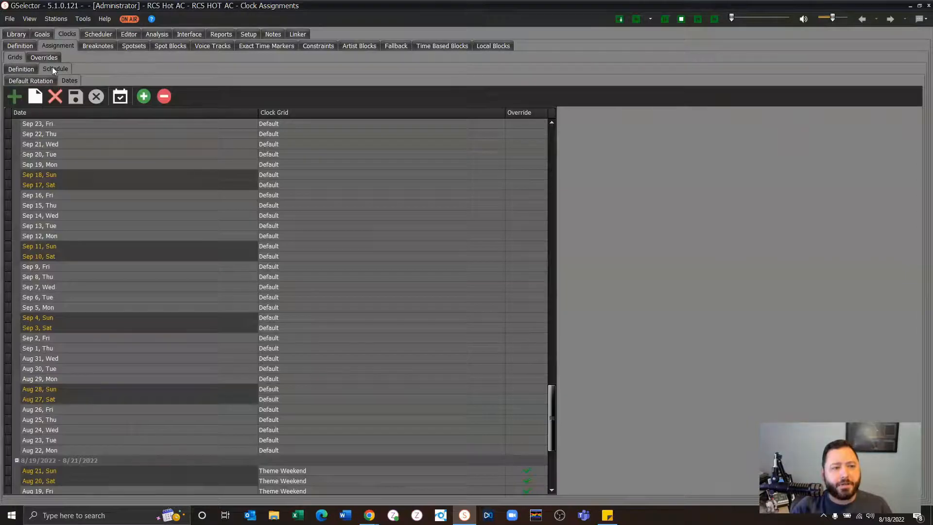
left_click(14, 97)
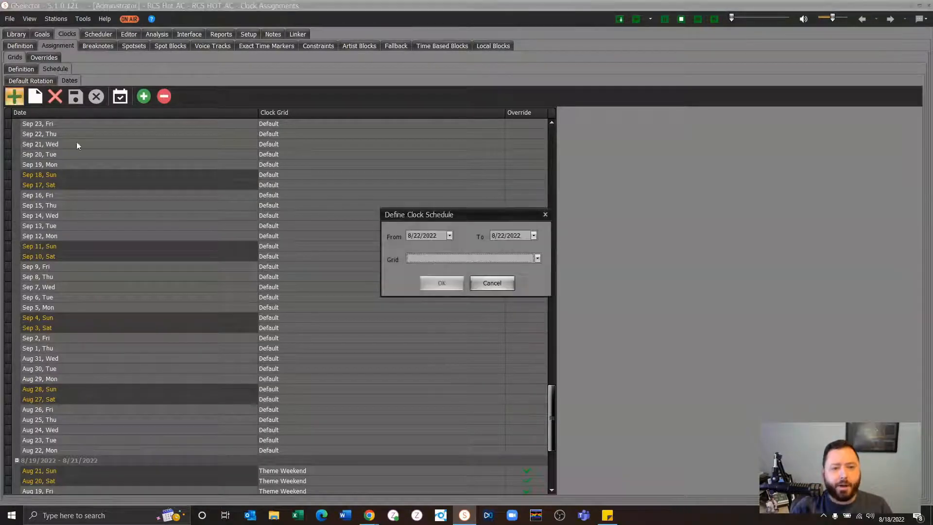
left_click(418, 260)
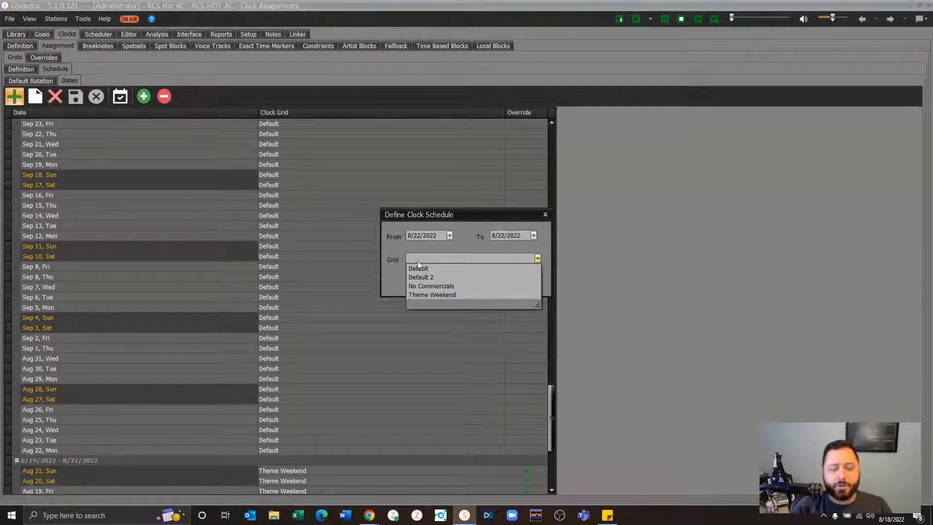
left_click(424, 269)
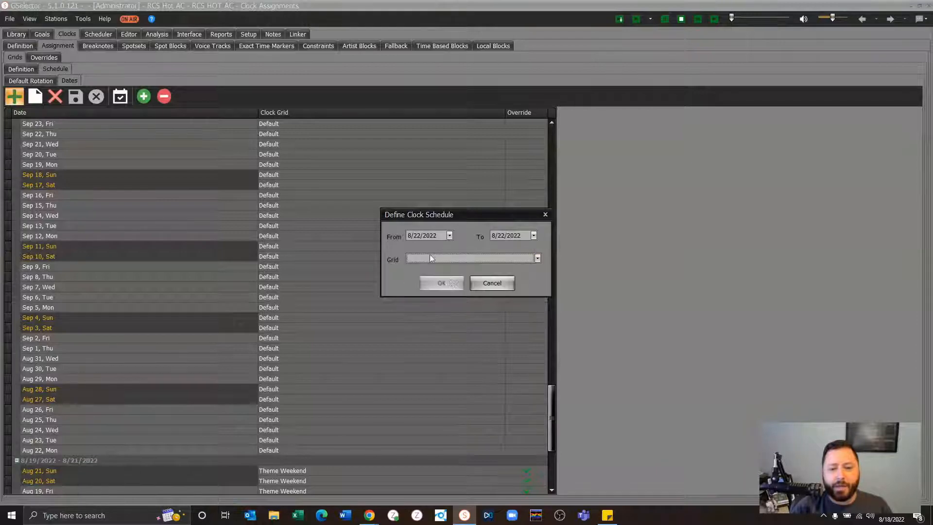
left_click(491, 282)
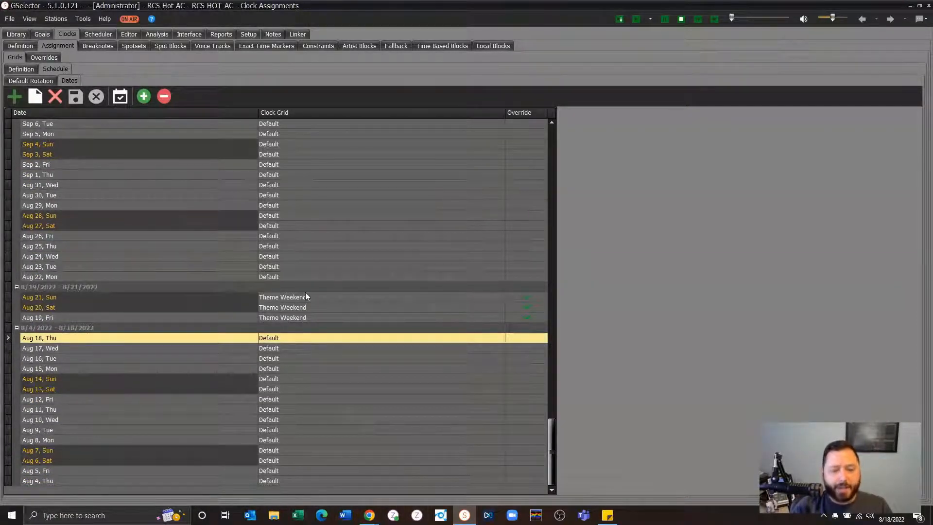
scroll(305, 296, "up", 10)
scroll(307, 296, "up", 12)
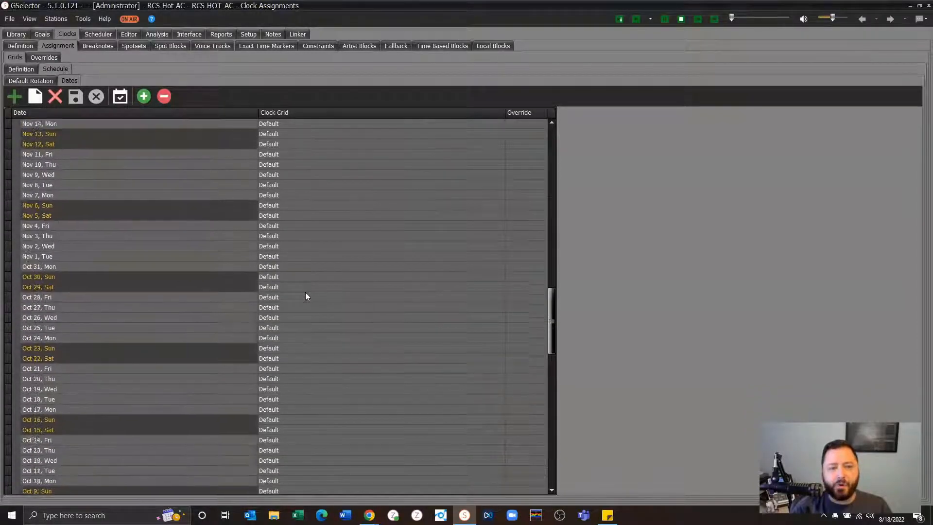
scroll(306, 296, "down", 20)
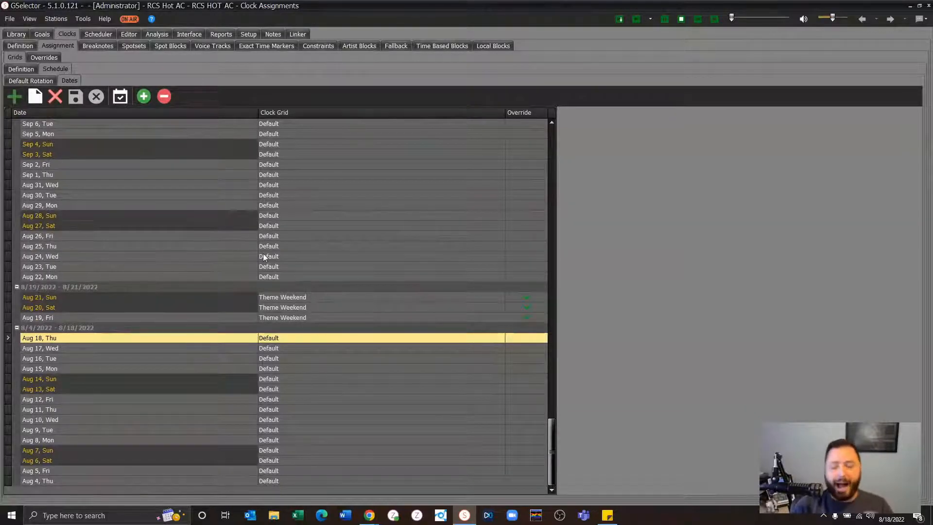
- Open the attribute balance goals and check the "RCS Live Theme Weekend" entry under Theme
left_click(46, 36)
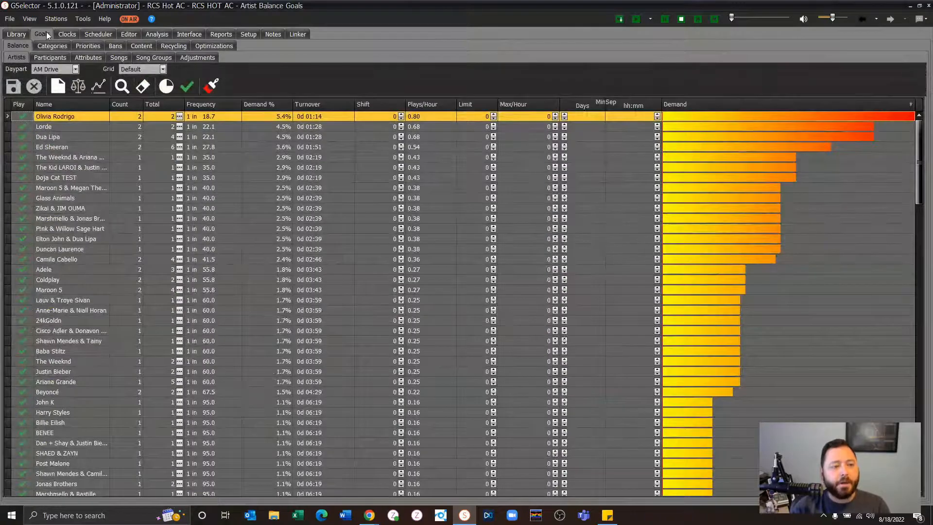
left_click(89, 58)
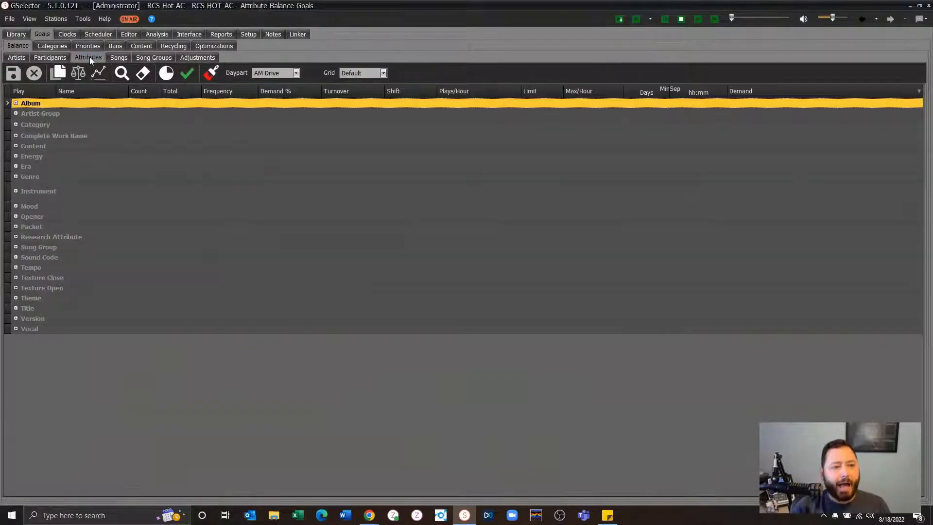
left_click(16, 298)
left_click(78, 331)
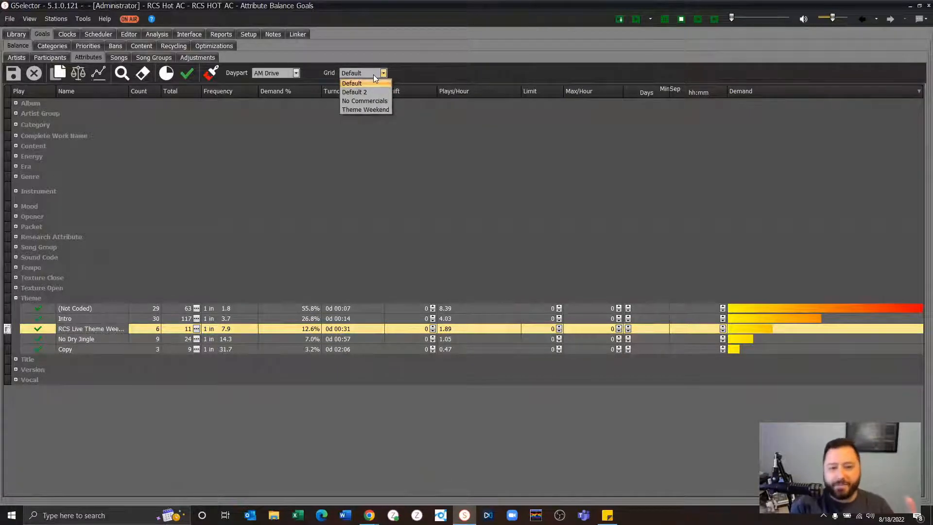
- Show the attribute balance goals for the "Theme Weekend" grid and examine the "RCS Live Theme Weekend" demand
left_click(377, 111)
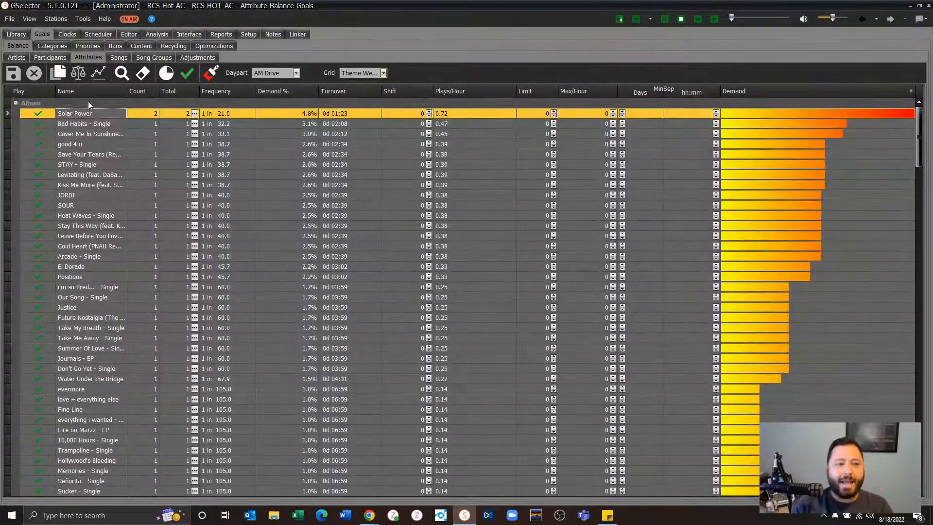
left_click(15, 104)
left_click(16, 103)
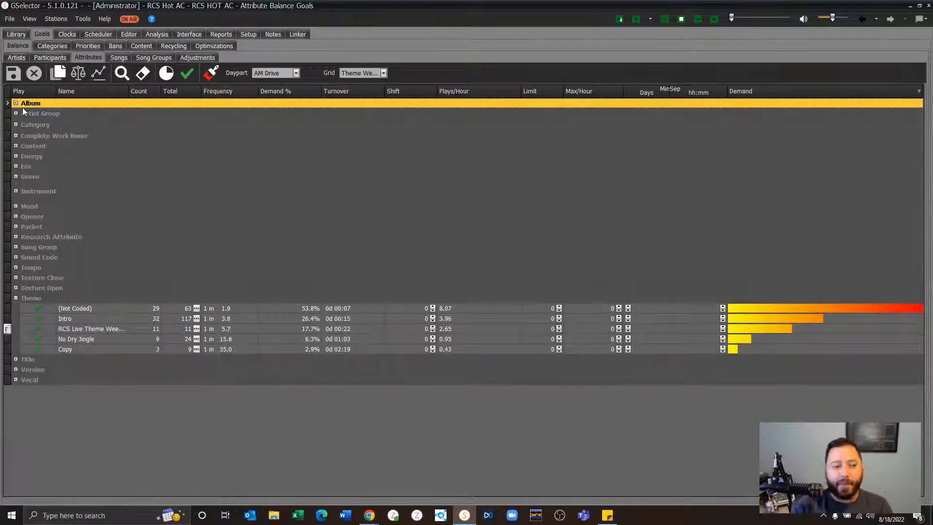
left_click(102, 328)
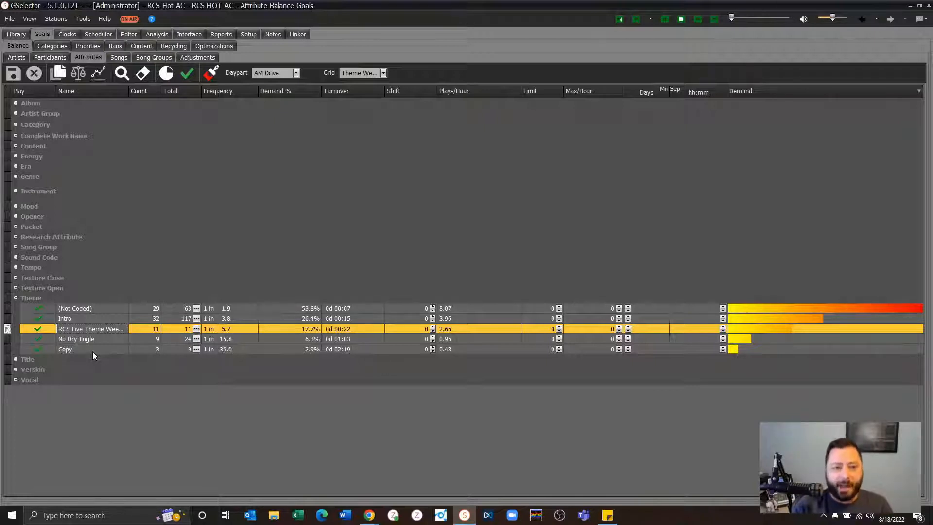
- Switch to the combined daypart analysis, exclude Overnight, and examine "RCS Live Theme Weekend" under Theme
left_click(99, 72)
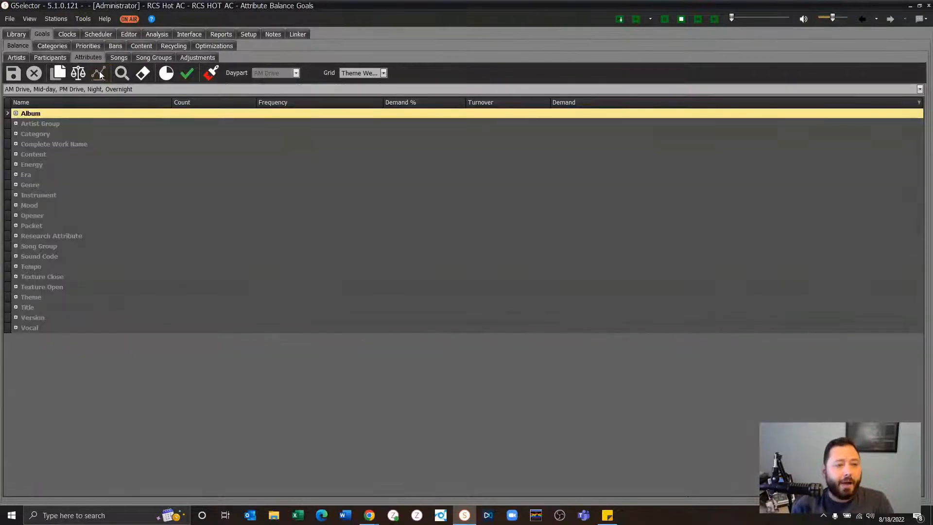
left_click(107, 89)
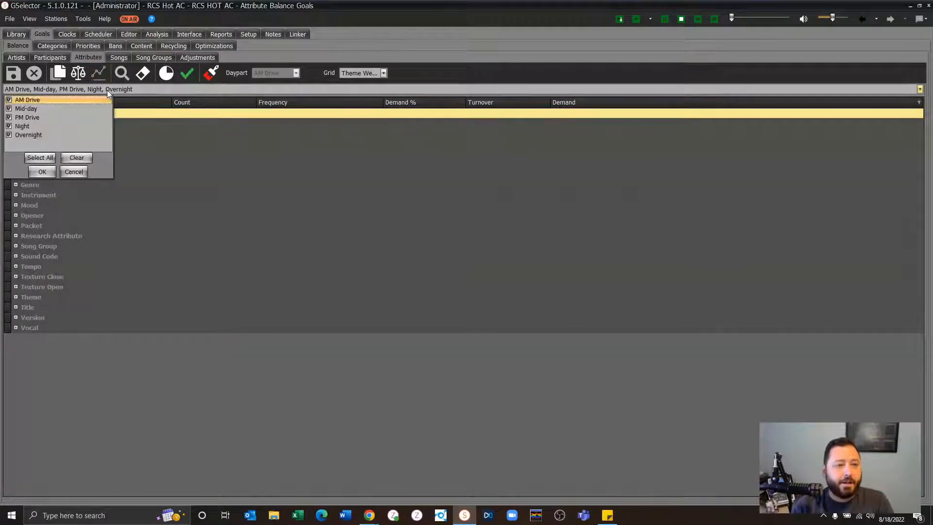
left_click(9, 135)
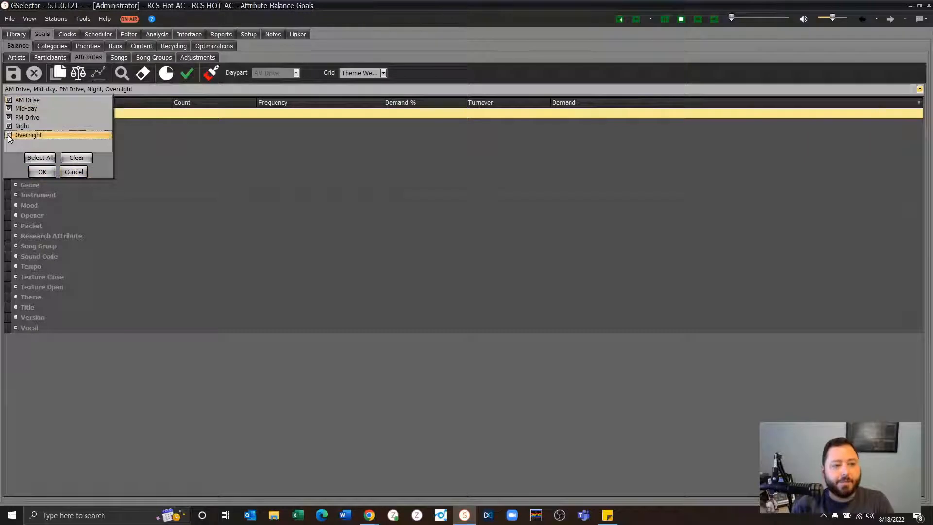
left_click(35, 173)
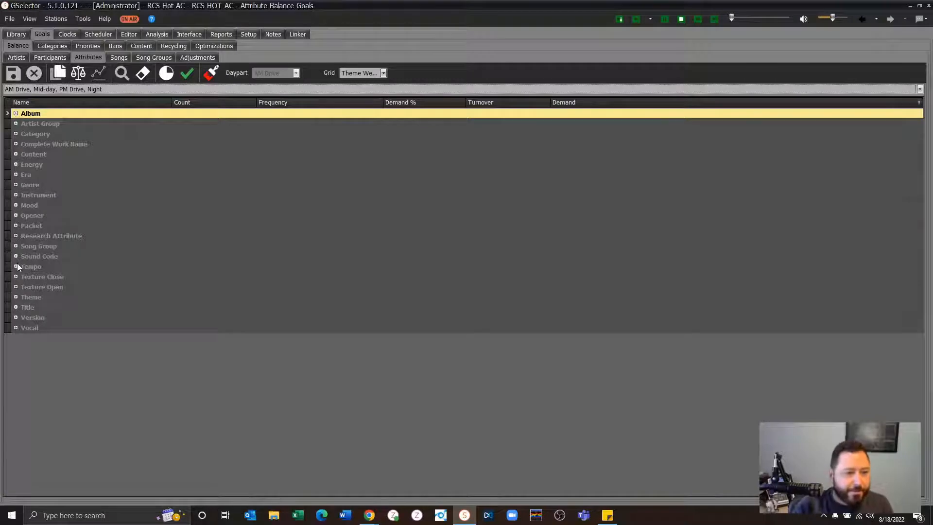
left_click(15, 297)
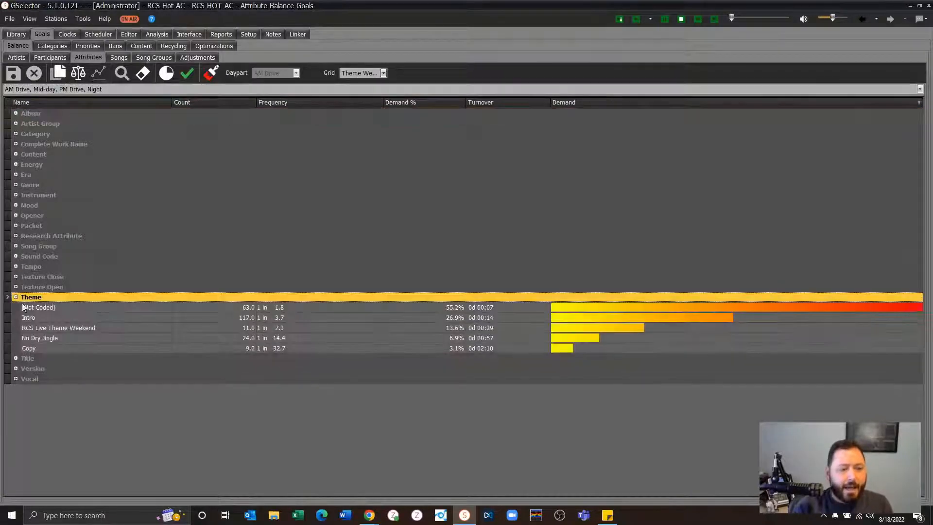
left_click(54, 328)
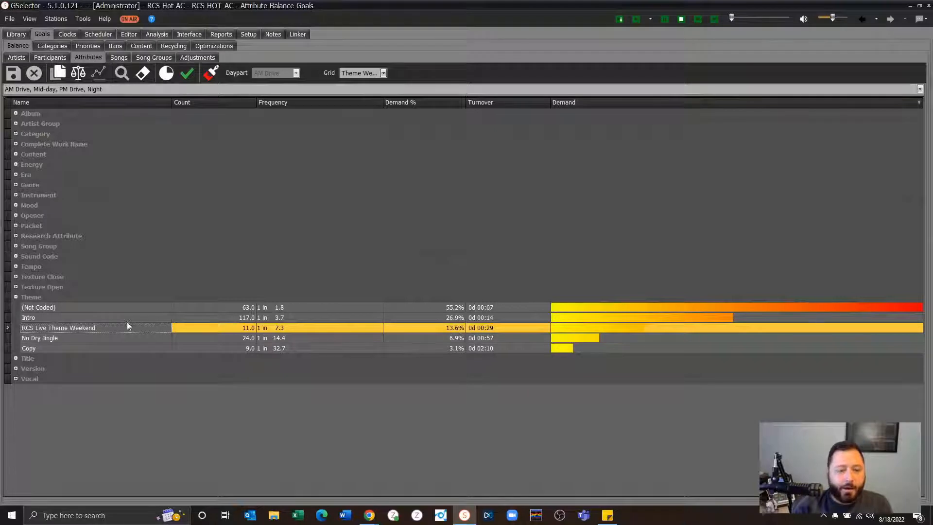
- Return to the AM Drive balance goals and select the "RCS Live Theme Weekend" entry under Theme
left_click(76, 74)
left_click(64, 328)
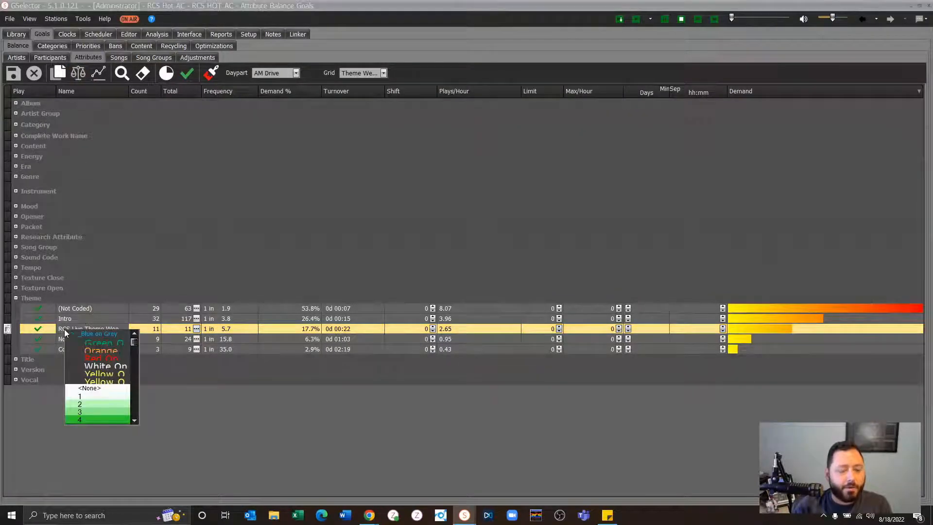
left_click(127, 281)
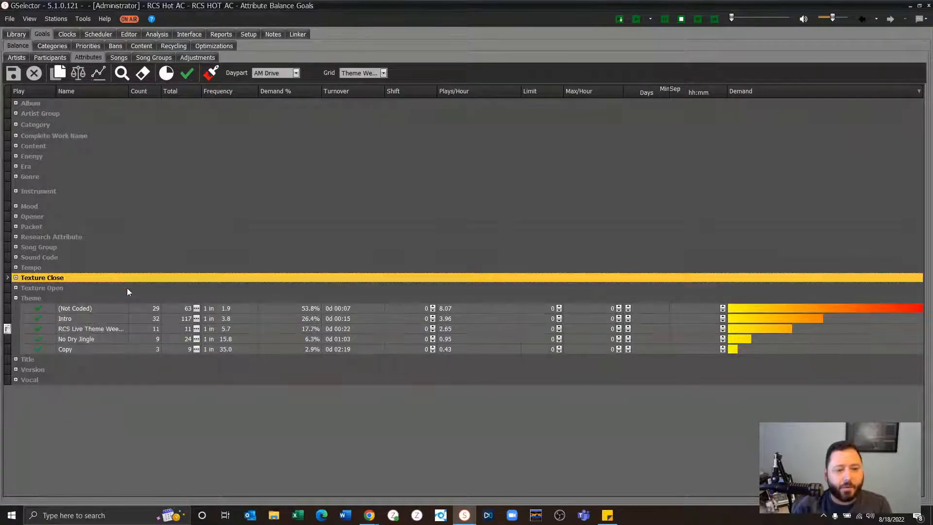
left_click(92, 331)
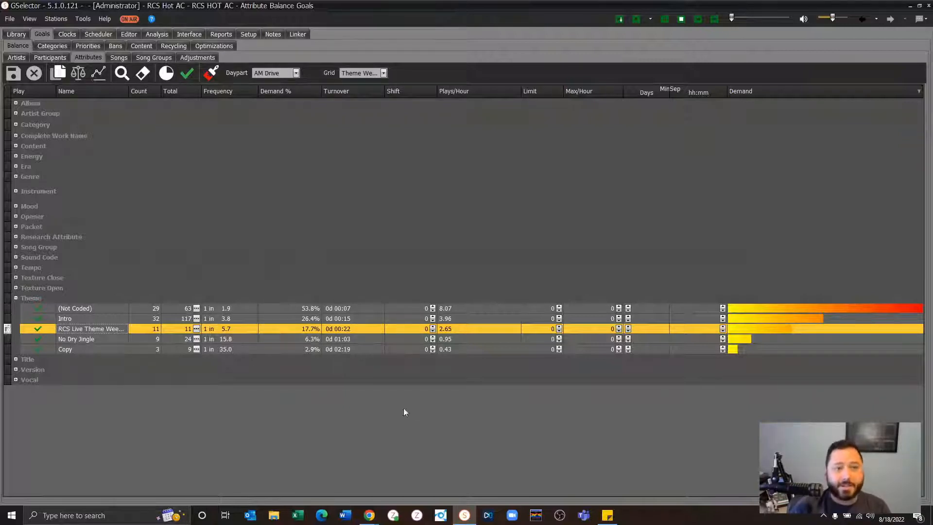
- Start a new song clock constraint named "Theme Weekend"
left_click(67, 35)
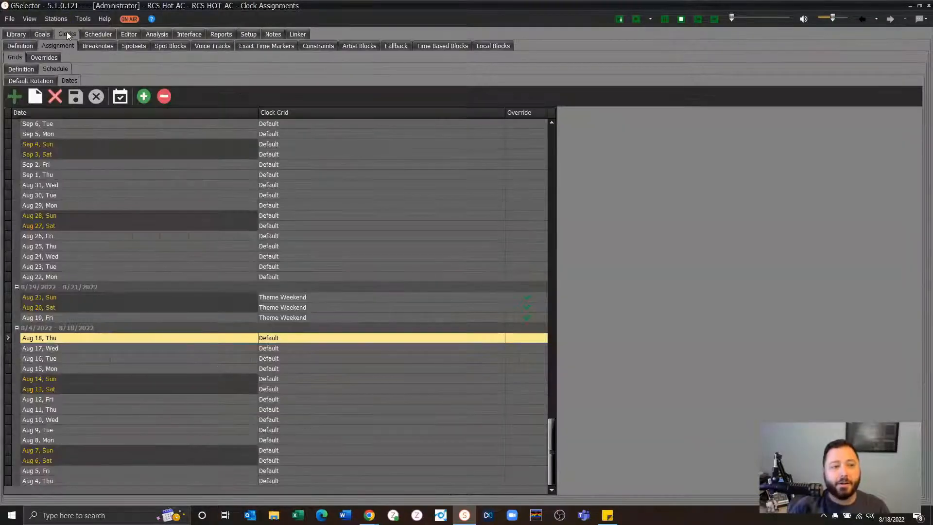
left_click(321, 47)
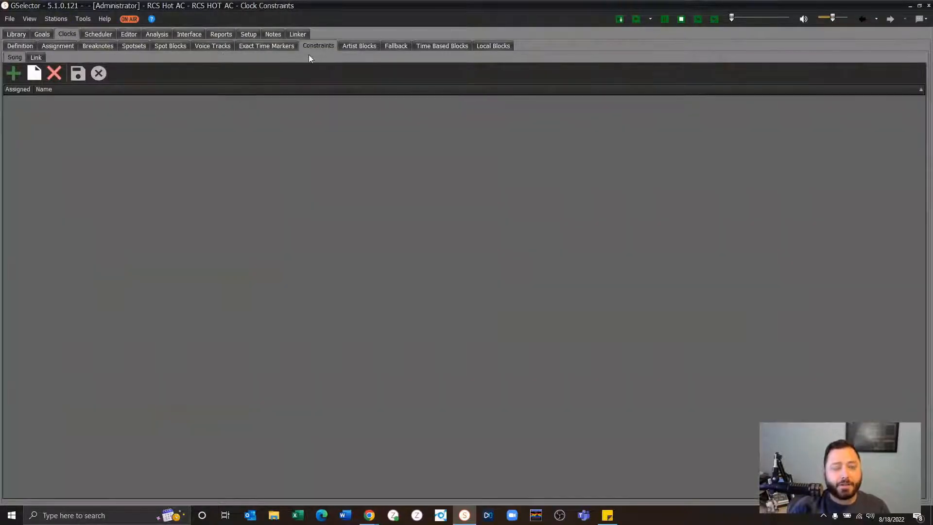
left_click(16, 77)
type("Theme Weekend")
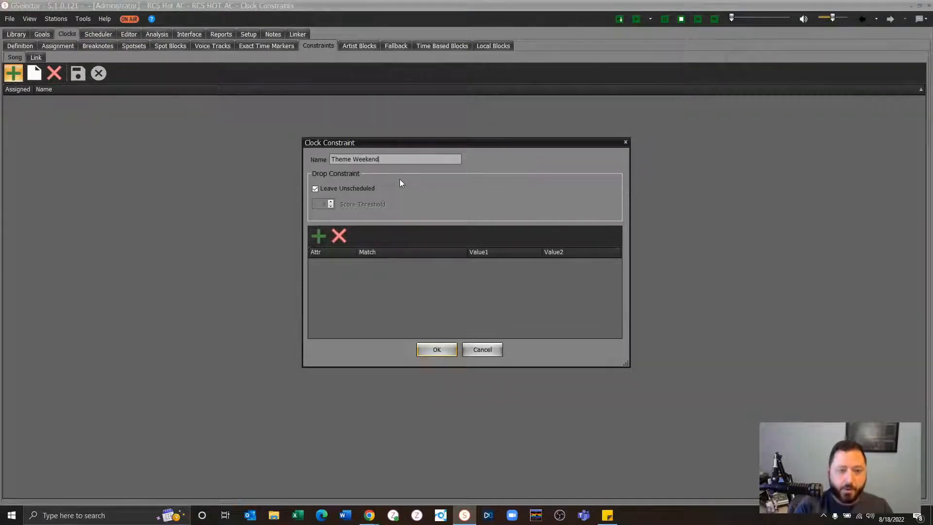
- Add two conditions to the "Theme Weekend" constraint and set the attribute of both to Theme
left_click(318, 235)
left_click(319, 236)
left_click(354, 262)
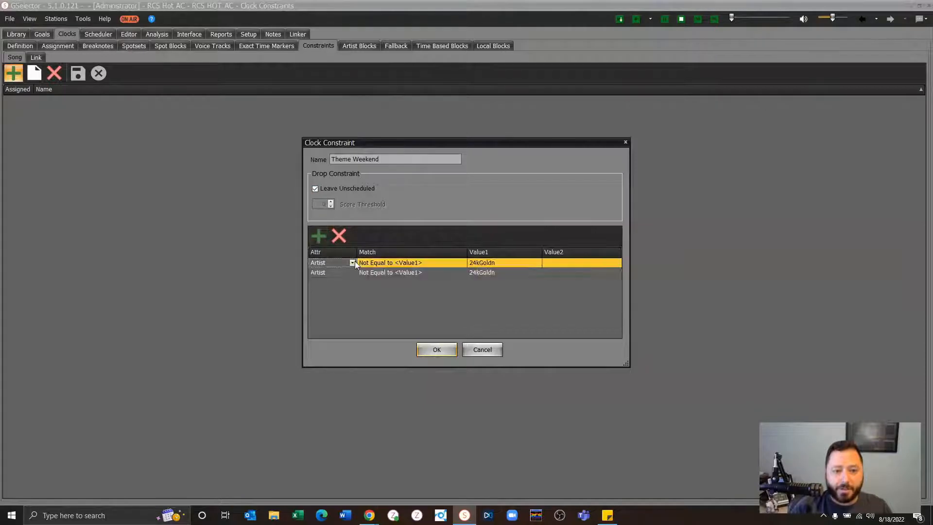
left_click(354, 263)
key("t")
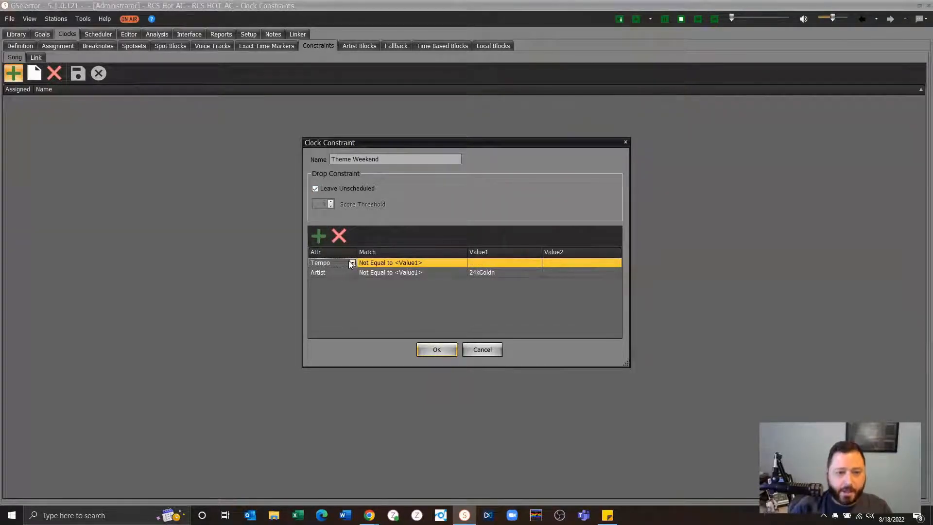
left_click(353, 263)
scroll(341, 311, "down", 2)
left_click(341, 299)
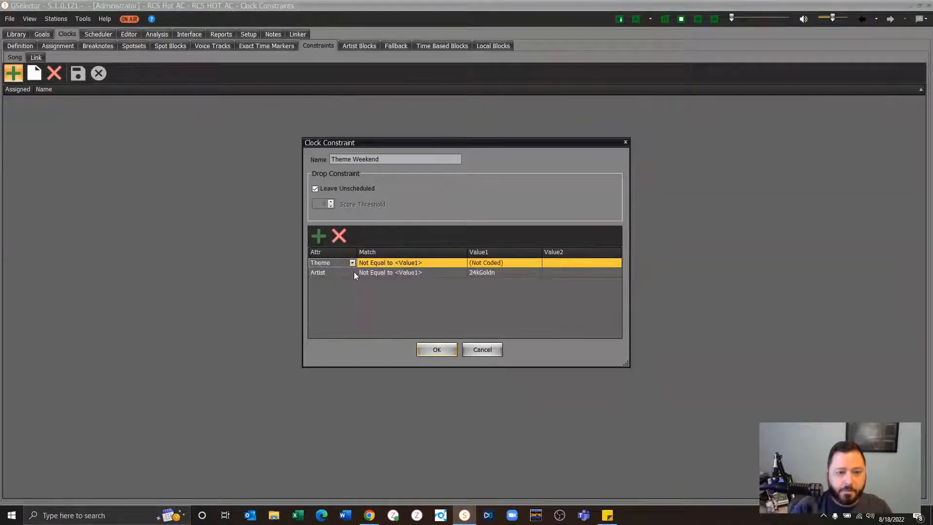
left_click(353, 272)
left_click(352, 272)
scroll(340, 320, "down", 3)
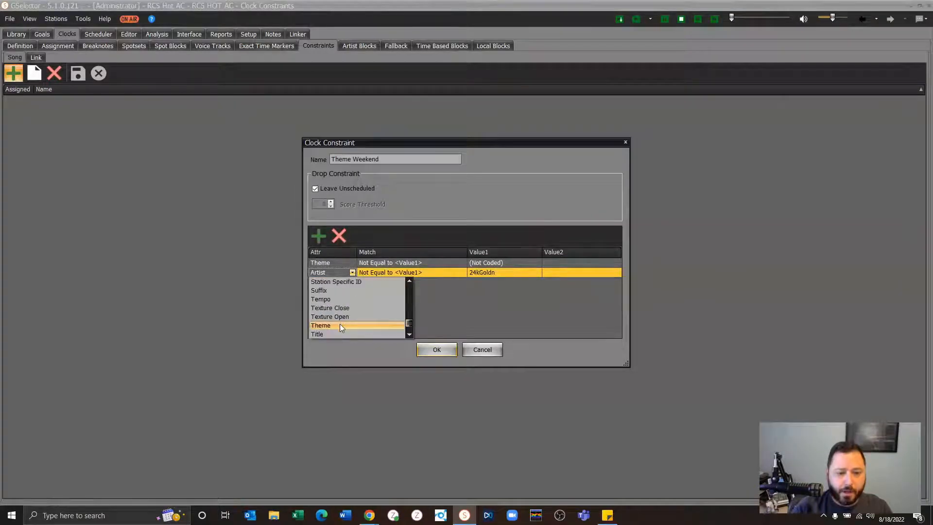
left_click(340, 322)
- Set the first condition's match to "Equals <Value1>" and the second's to "Equals <Value1> or <Value2>"
left_click(430, 263)
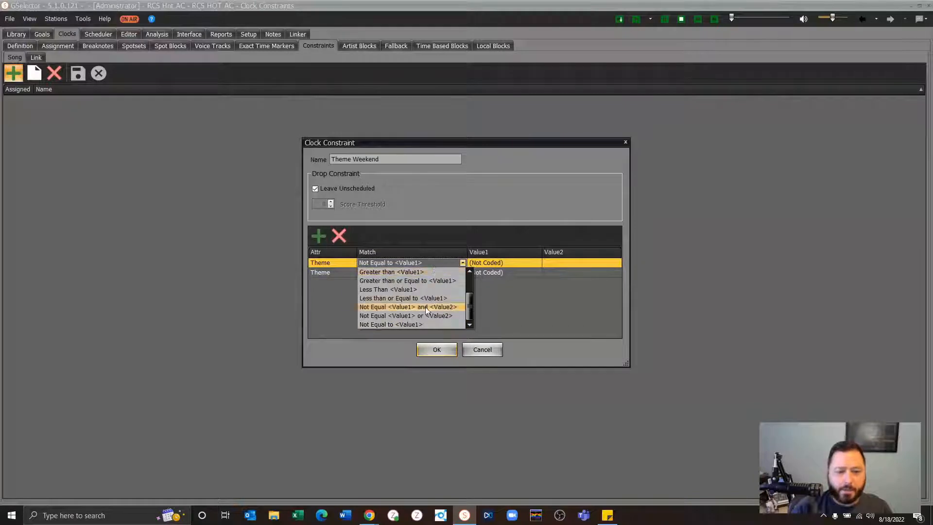
scroll(421, 317, "up", 2)
left_click(411, 273)
left_click(420, 274)
scroll(421, 285, "up", 3)
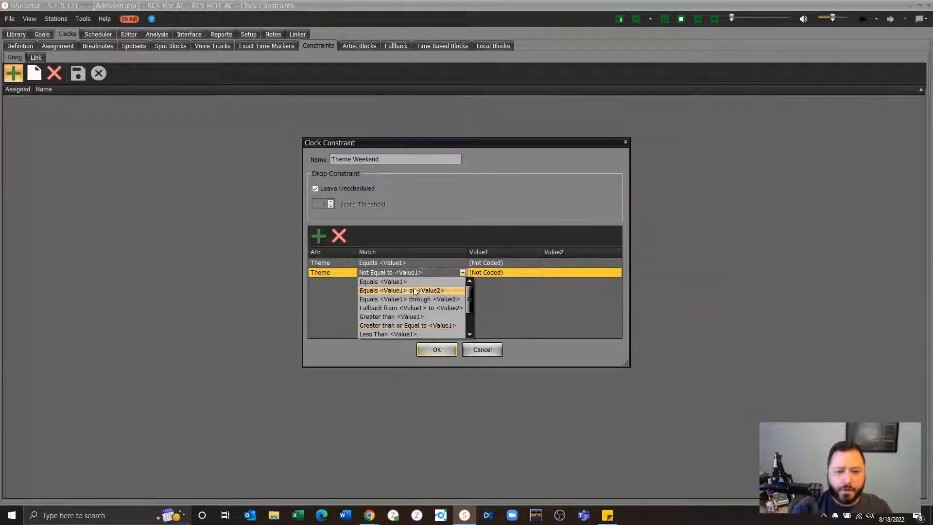
left_click(414, 290)
- Set the first condition's value to Copy and the second's to Intro or "RCS Live Theme Weekend", then cancel the constraint
left_click(492, 262)
left_click(491, 283)
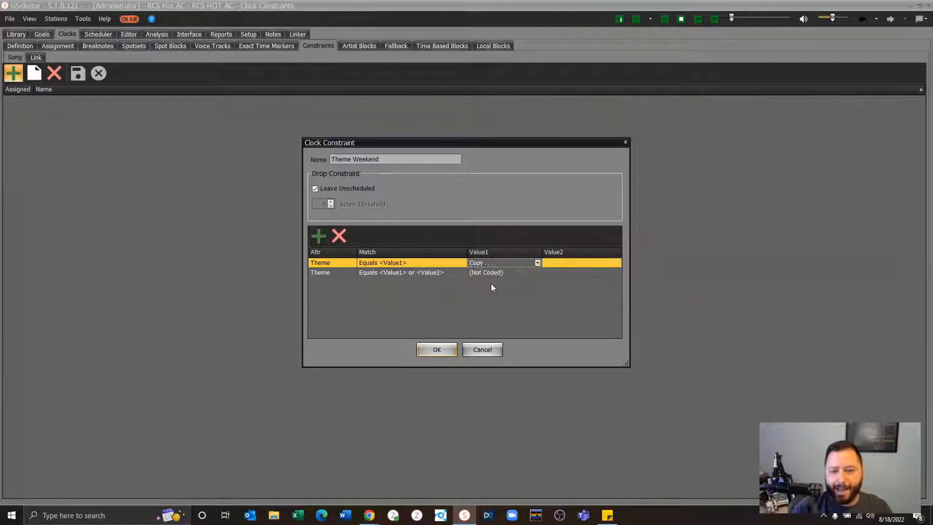
left_click(491, 272)
left_click(487, 300)
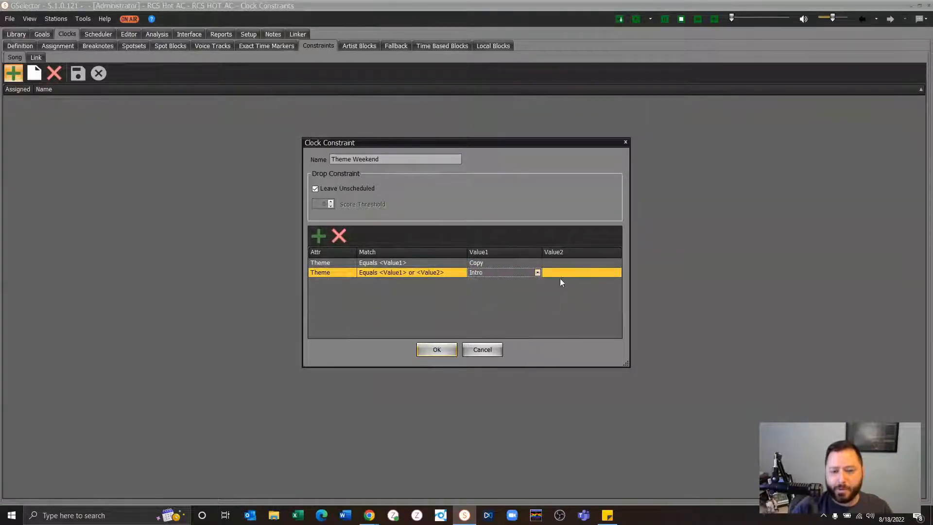
left_click(558, 273)
left_click(553, 316)
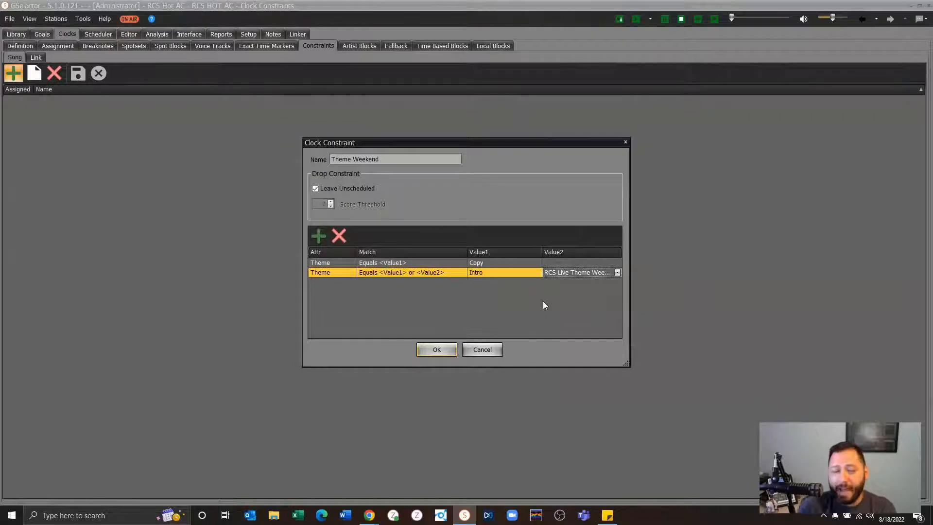
left_click(491, 350)
left_click(490, 349)
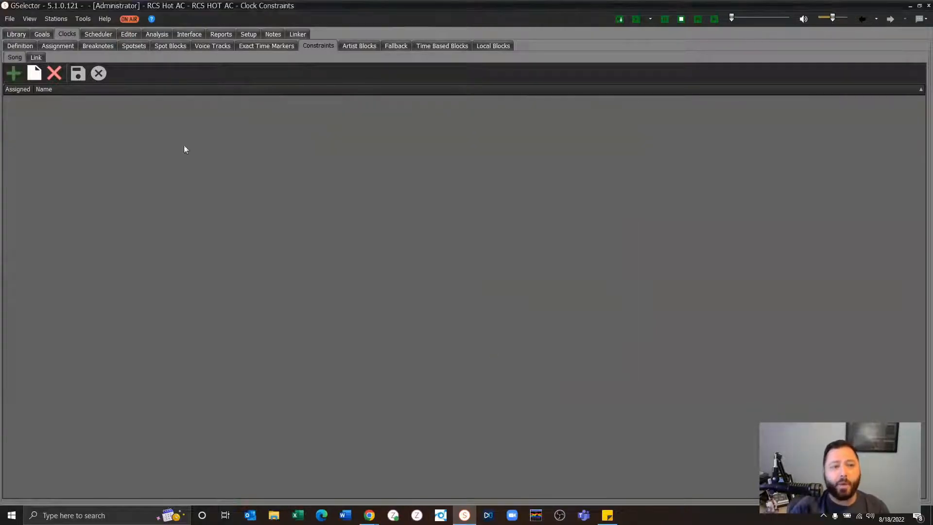
- Reopen the attribute balance goals, collapse the Album group, and review the Theme entries
left_click(41, 35)
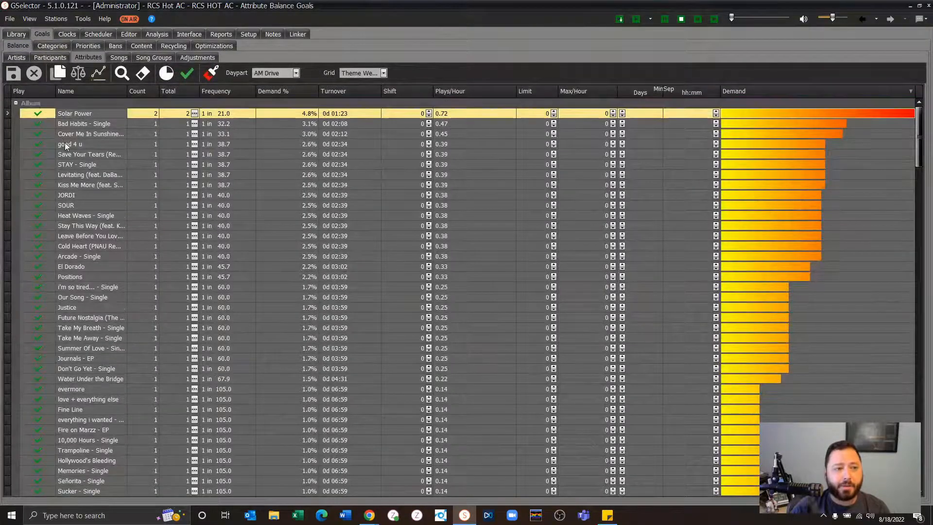
left_click(16, 102)
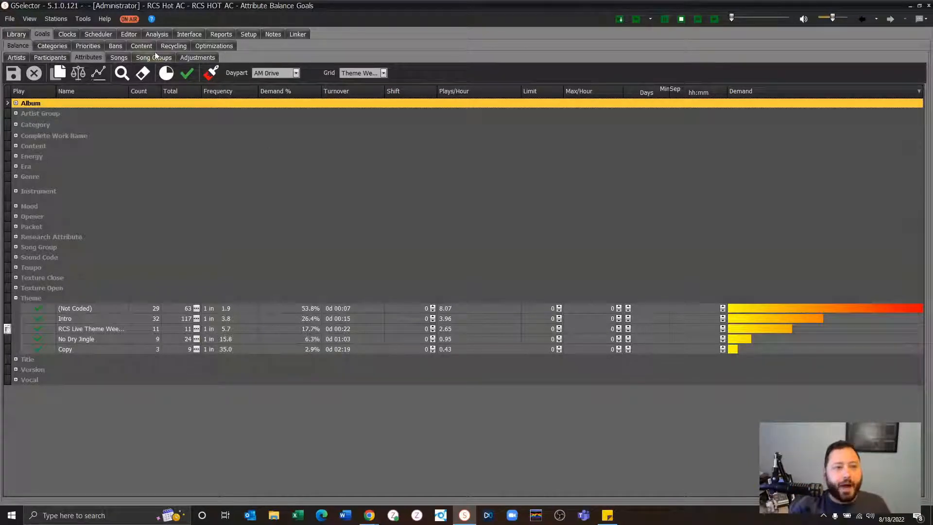
- Try a Maximize Energy clock goal on the first theme song position of the "Theme Weekend: RCS Live" clock, then cancel it
left_click(75, 35)
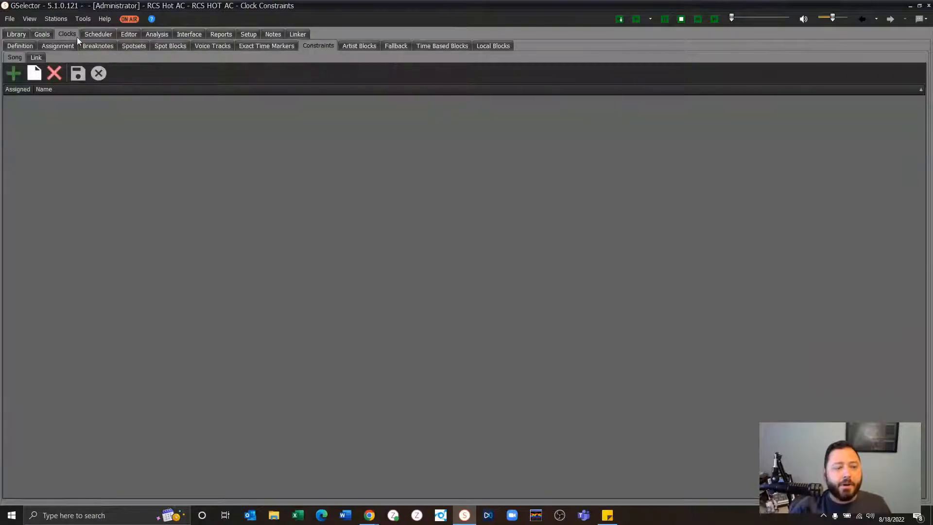
left_click(33, 48)
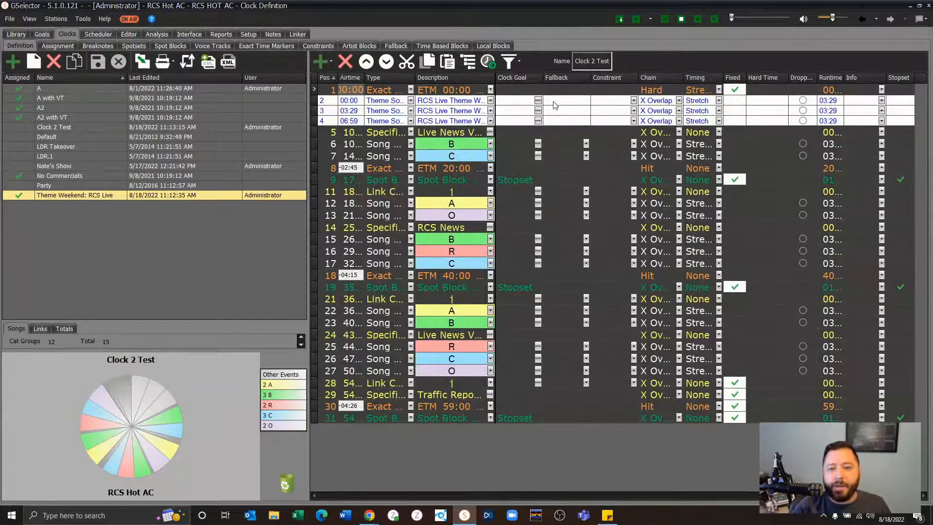
left_click(538, 100)
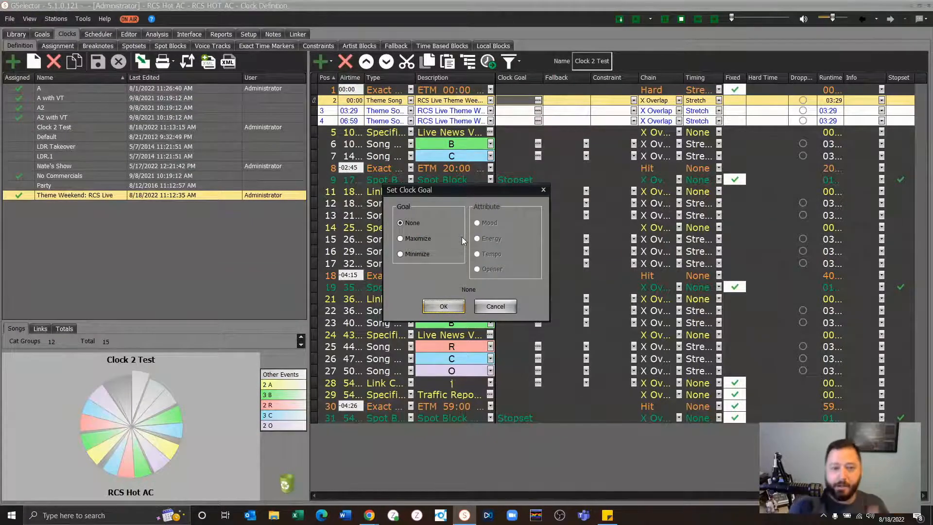
left_click(423, 239)
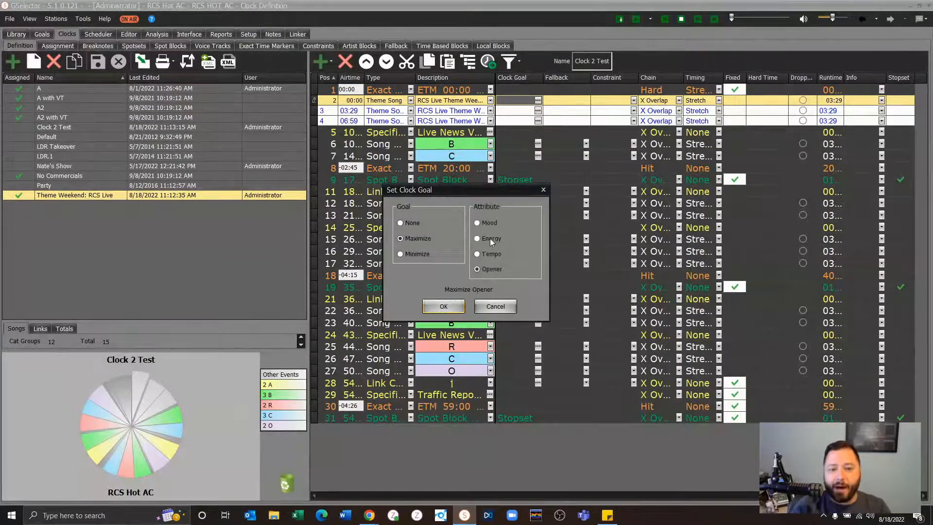
left_click(488, 238)
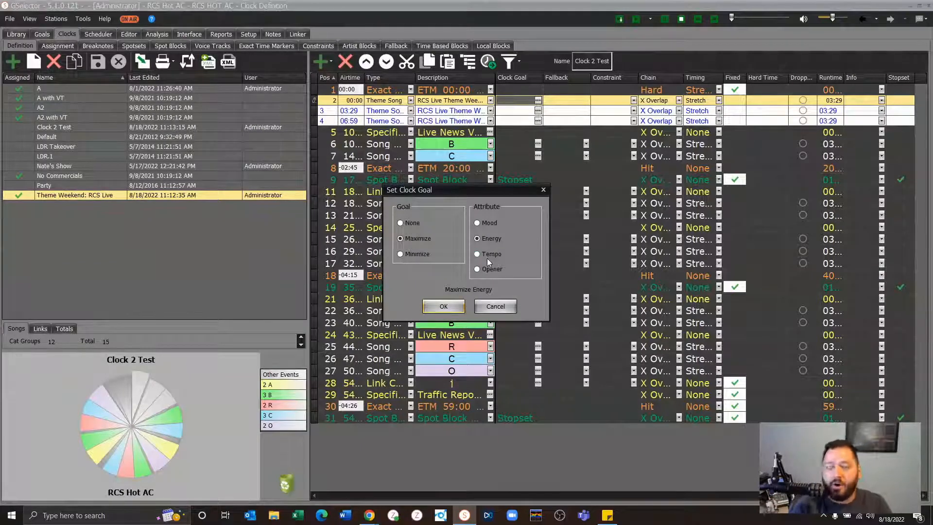
left_click(508, 309)
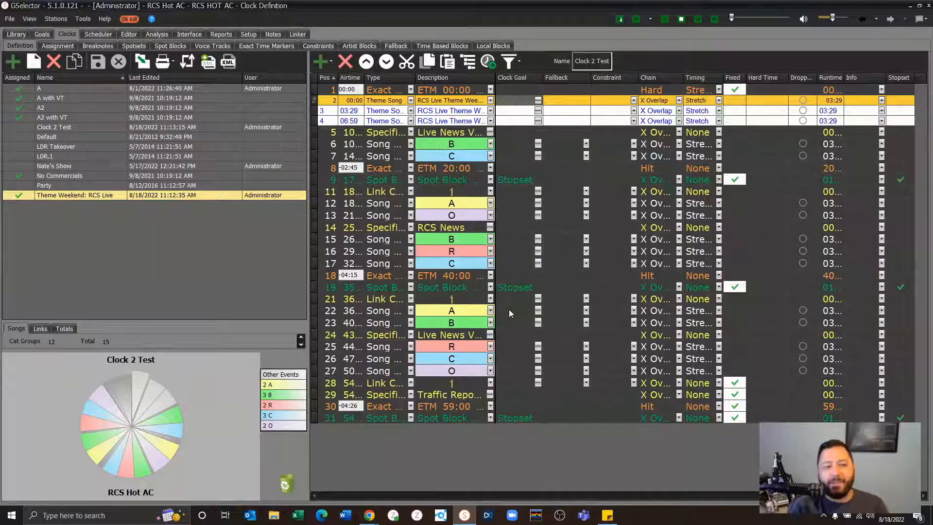
- Return to the attribute balance goals and collapse the Album group to examine the Theme entries
left_click(41, 35)
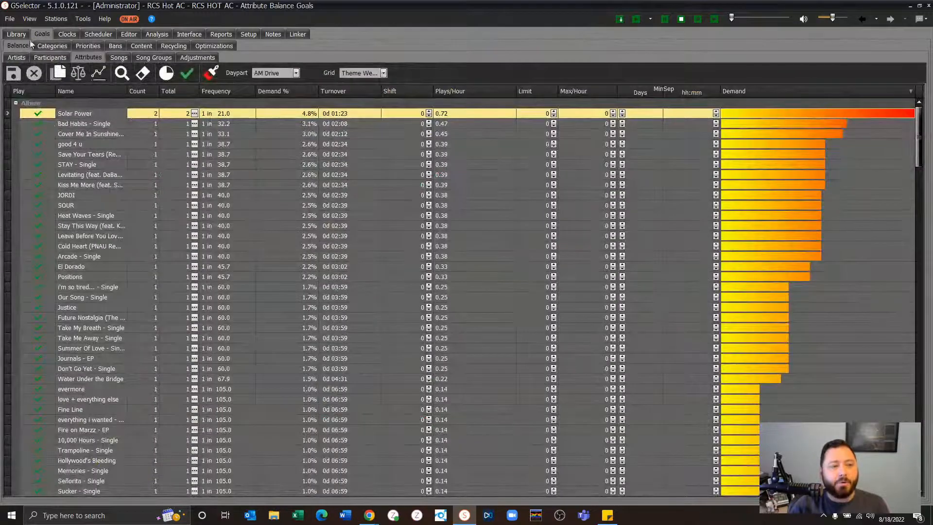
left_click(17, 103)
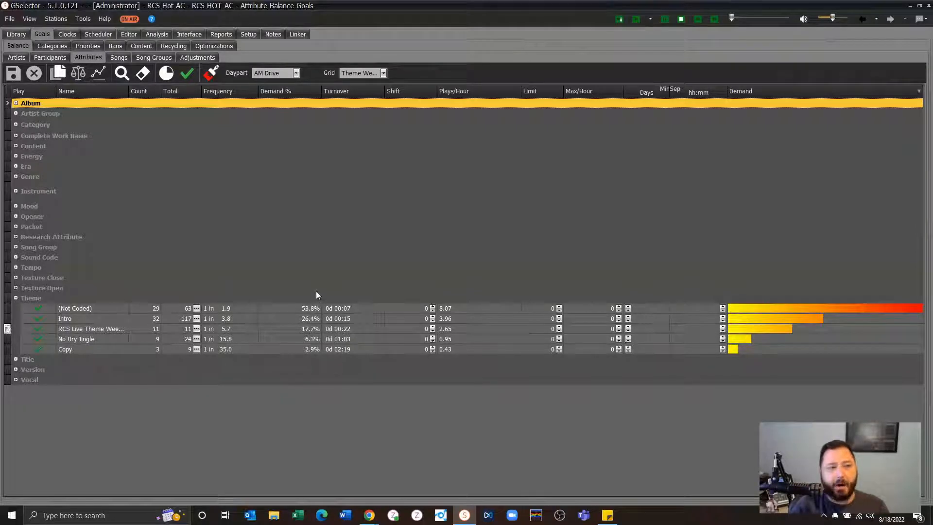
- In the Tue 8/30/2022 log, list replacements for "Arcade" at 11:00 PM from the "RCS Live Theme Weekend" theme
left_click(126, 34)
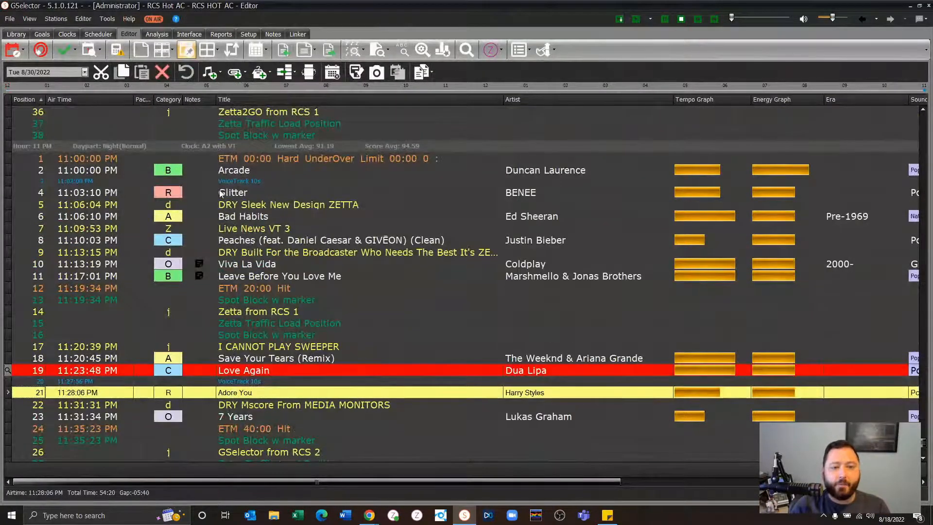
left_click(249, 176)
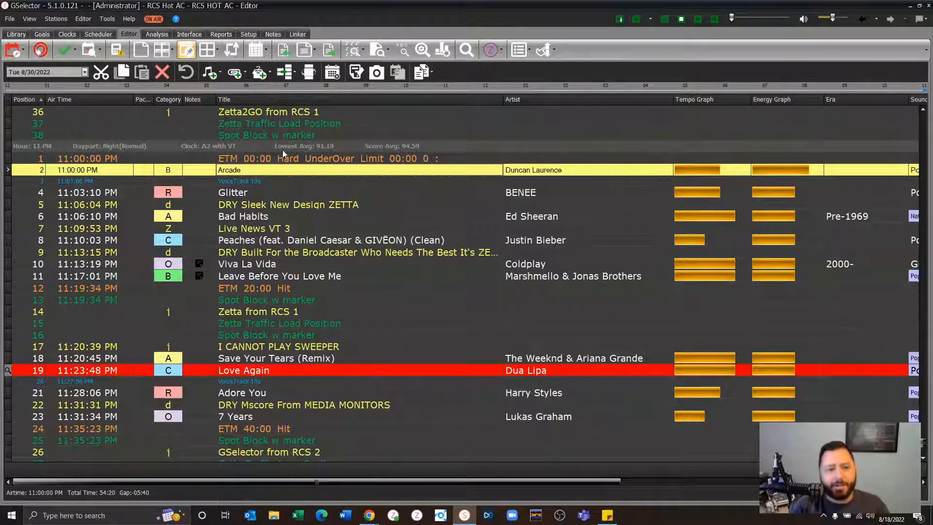
left_click(295, 74)
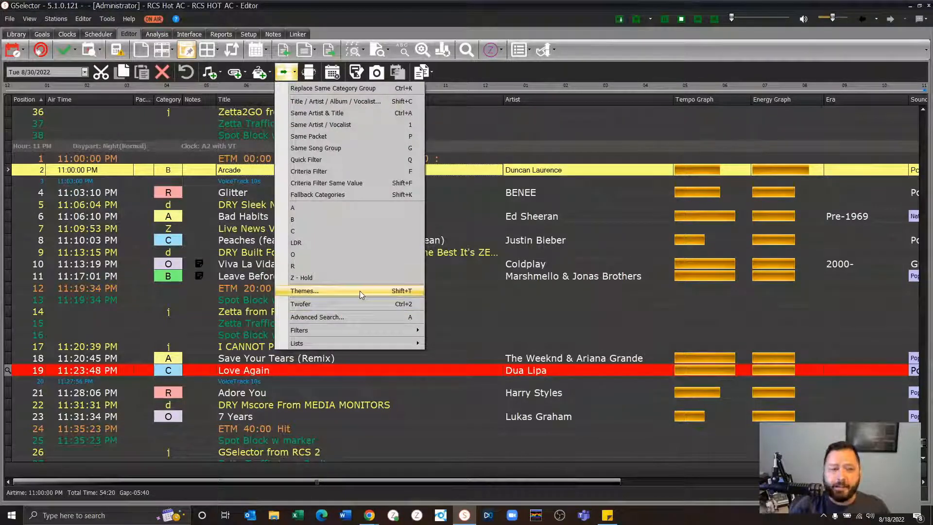
left_click(239, 169)
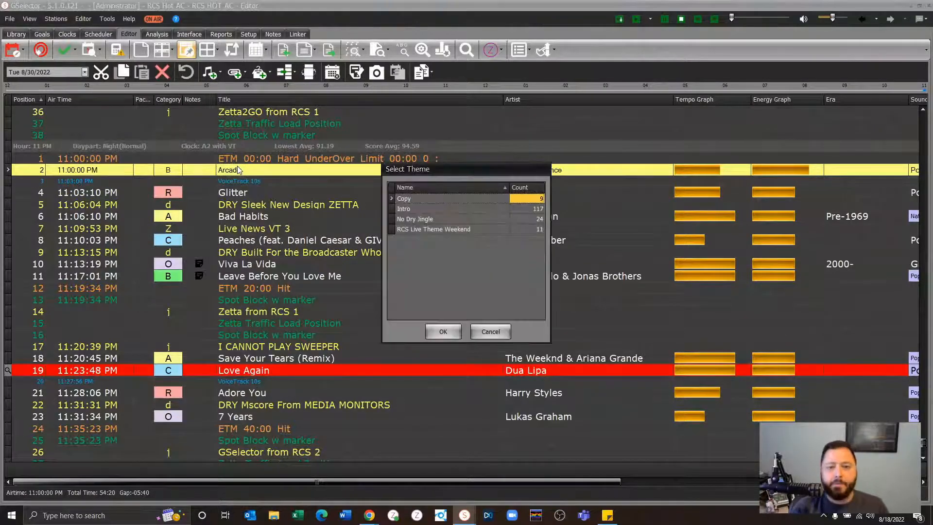
left_click(411, 230)
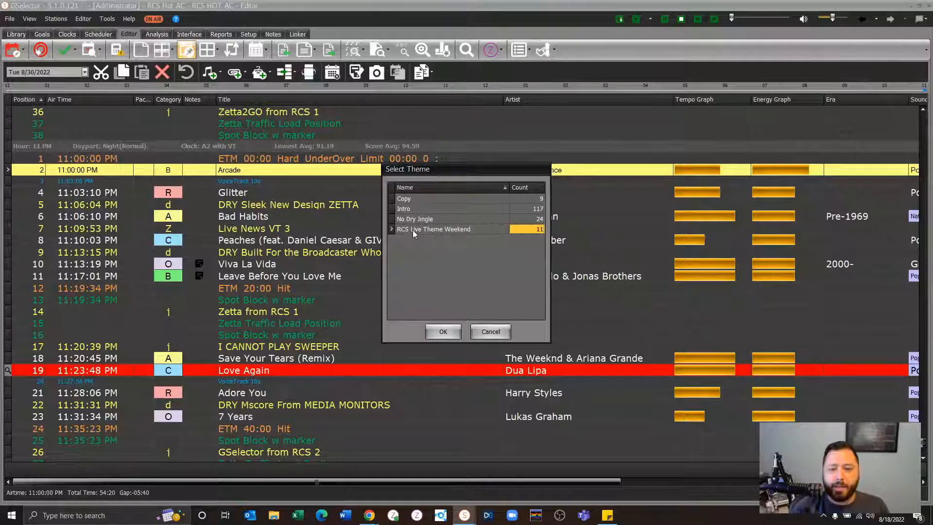
left_click(444, 331)
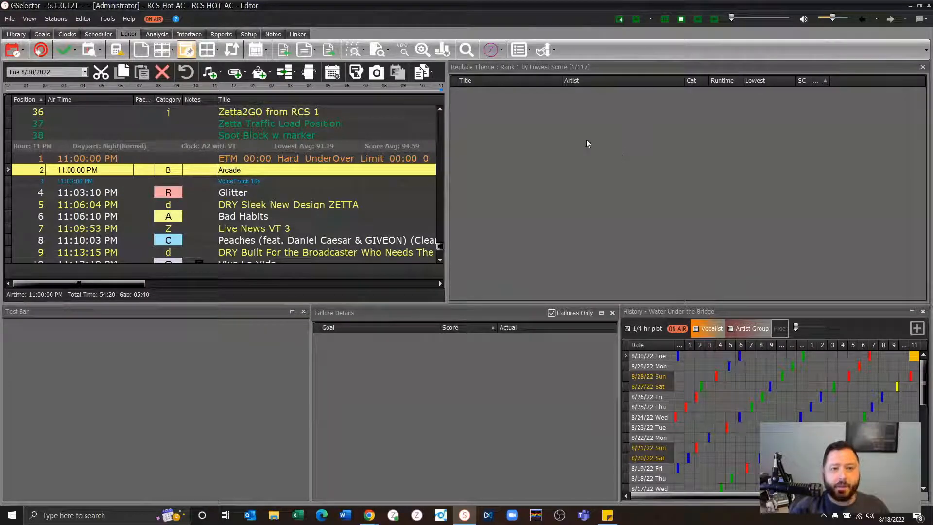
- Check the replacement ranking options, keep "Arcade" in the 11:00 PM position, and close the replacement list
left_click(550, 48)
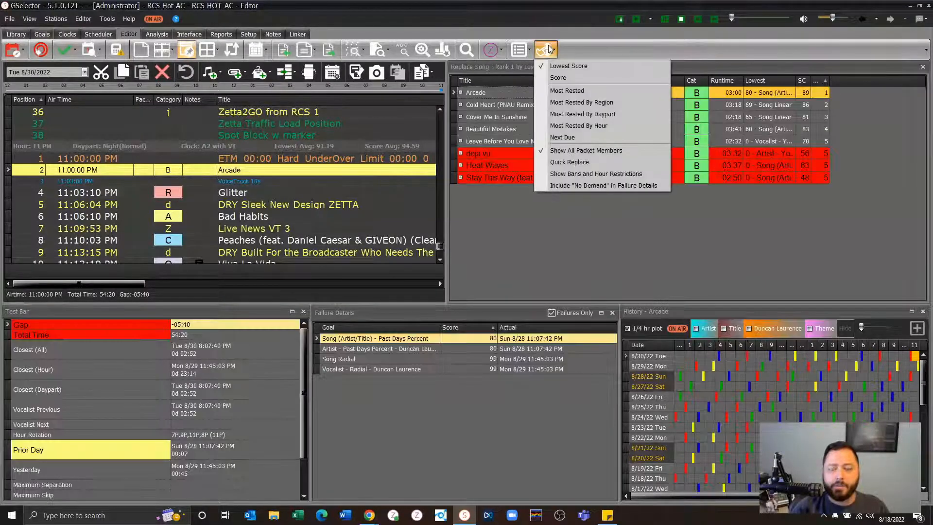
left_click(549, 49)
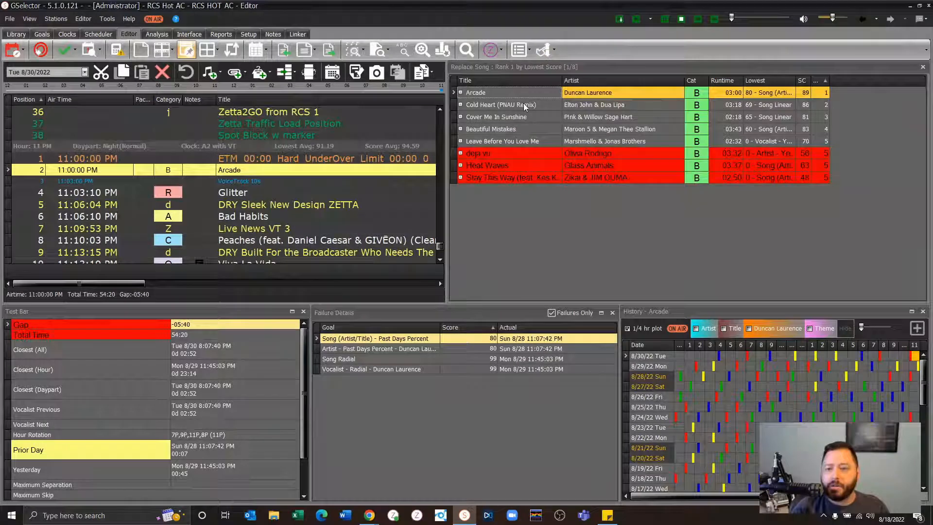
left_click(523, 104)
left_click(516, 93)
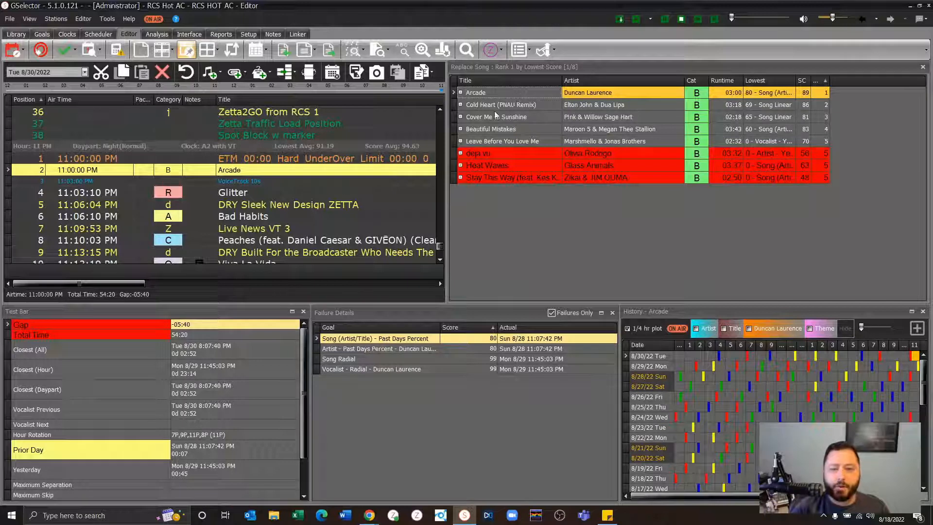
double_click(387, 174)
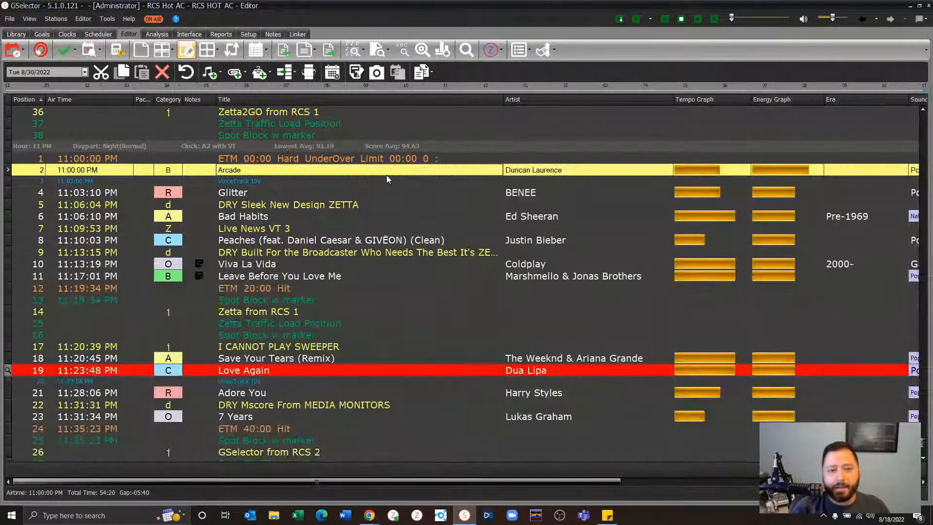
- Reset the log editor to the default system layout and enlarge the Test Bar, Failure Details and History area
double_click(358, 173)
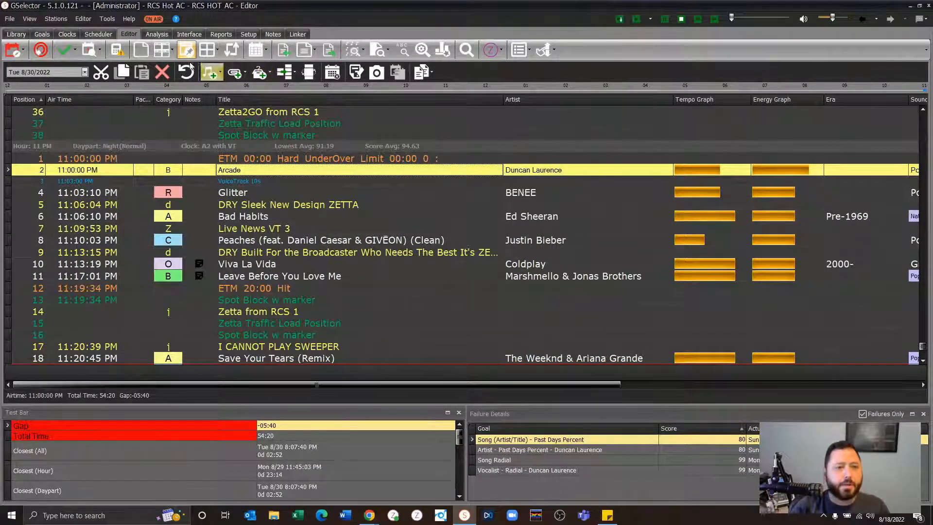
left_click(232, 50)
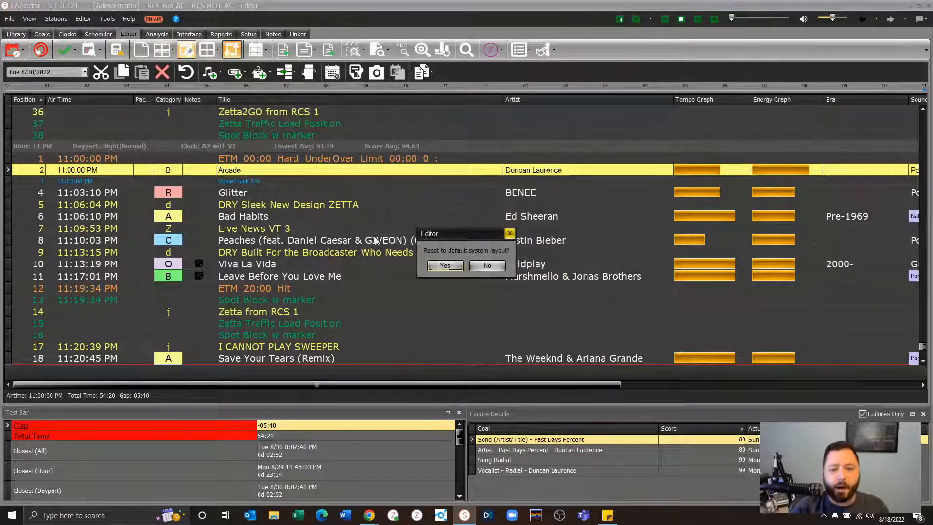
left_click(444, 266)
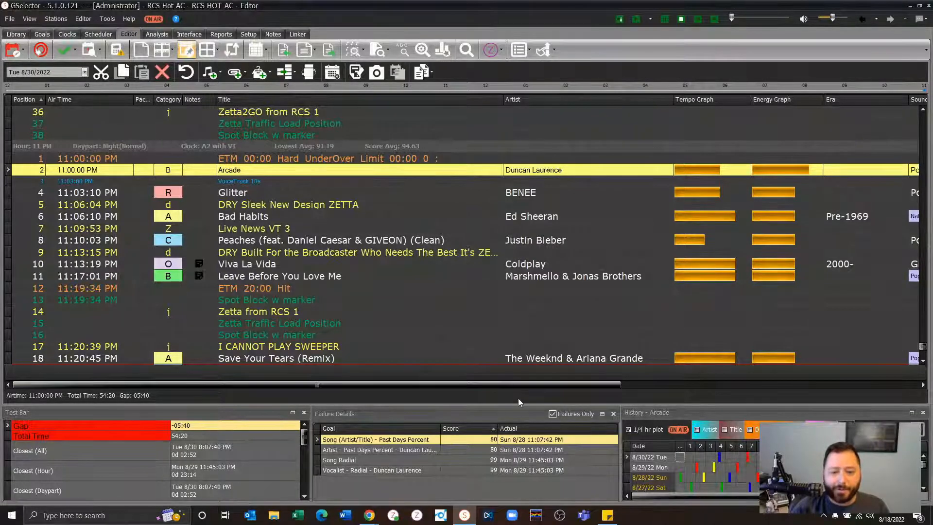
left_click_drag(518, 406, 523, 327)
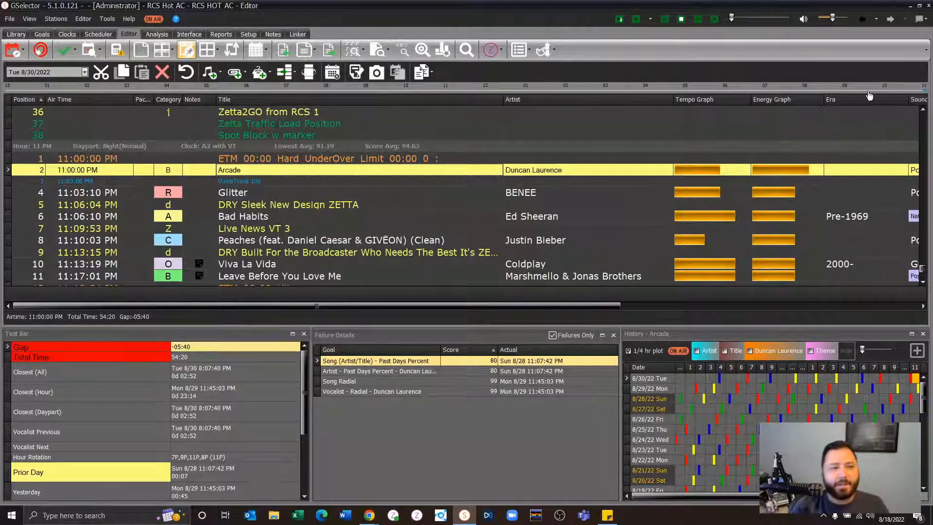
- Jump to the current on-air position in the Thu 8/18/2022 log, check "Kiss Me More", and move to the 12 PM hour
left_click(152, 19)
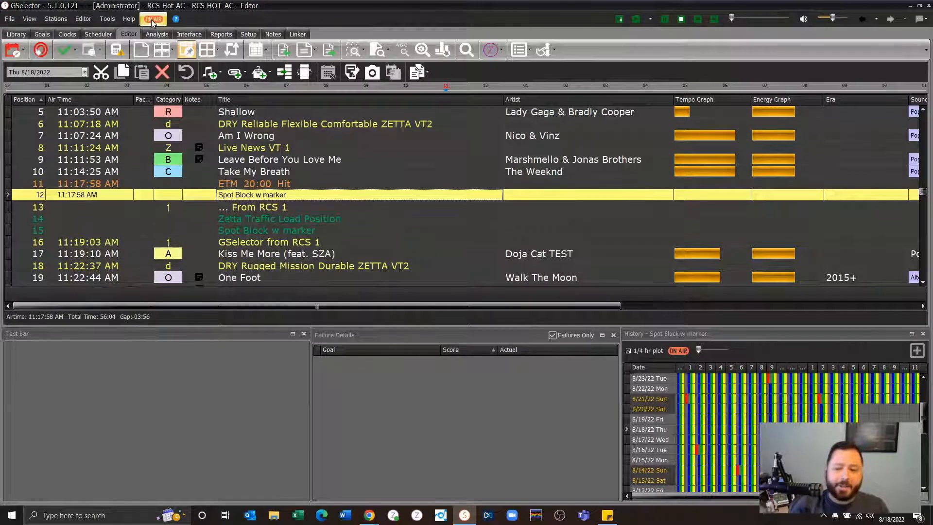
left_click(241, 253)
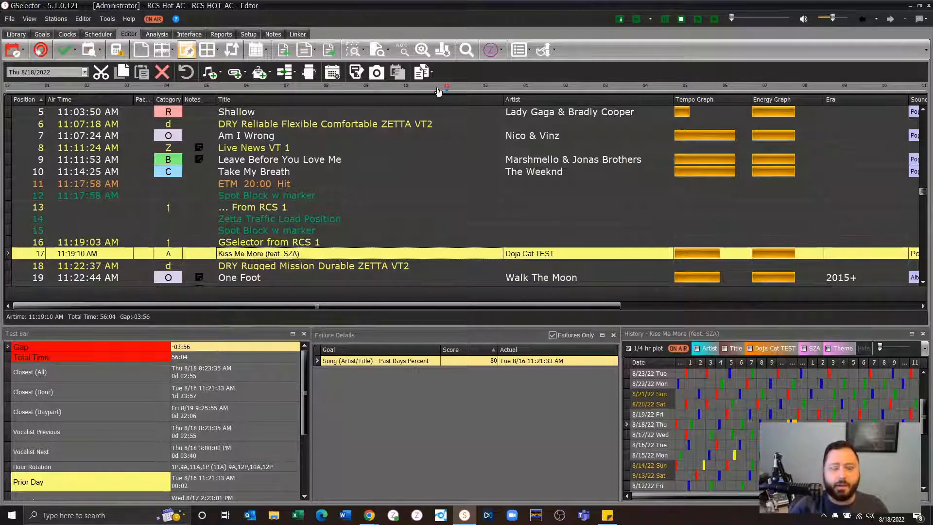
left_click(485, 86)
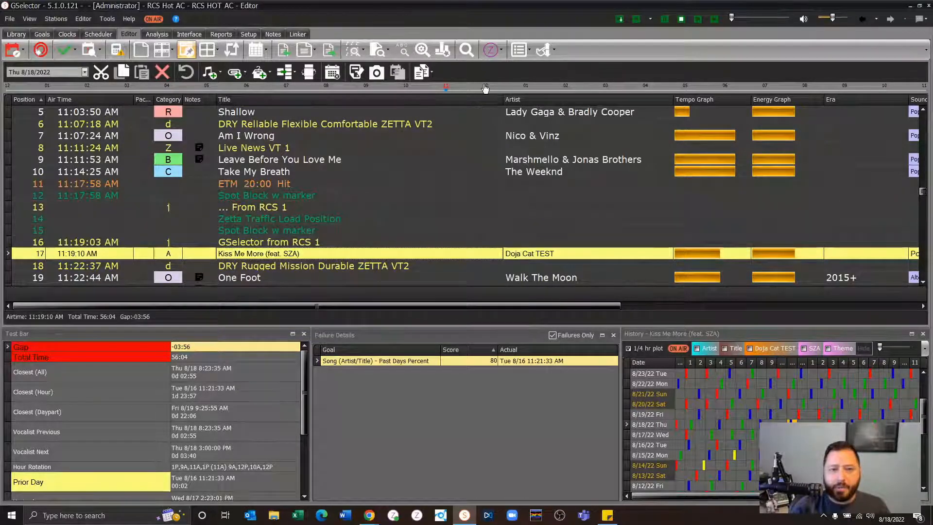
- Replace "Cold Heart (PNAU Remix)" at 12:00 PM with "Crazy in Love" by filtering songs on the artist Beyoncé, then close the replacement list
left_click(318, 182)
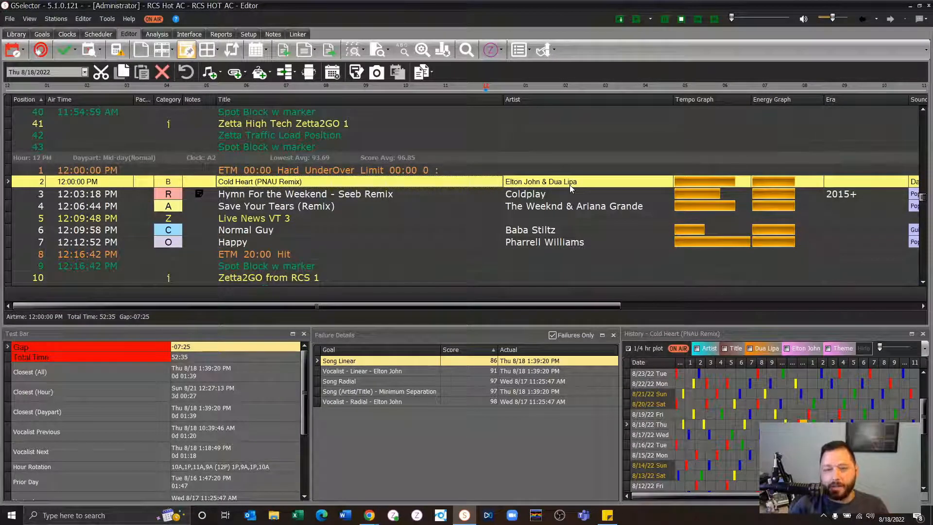
double_click(575, 242)
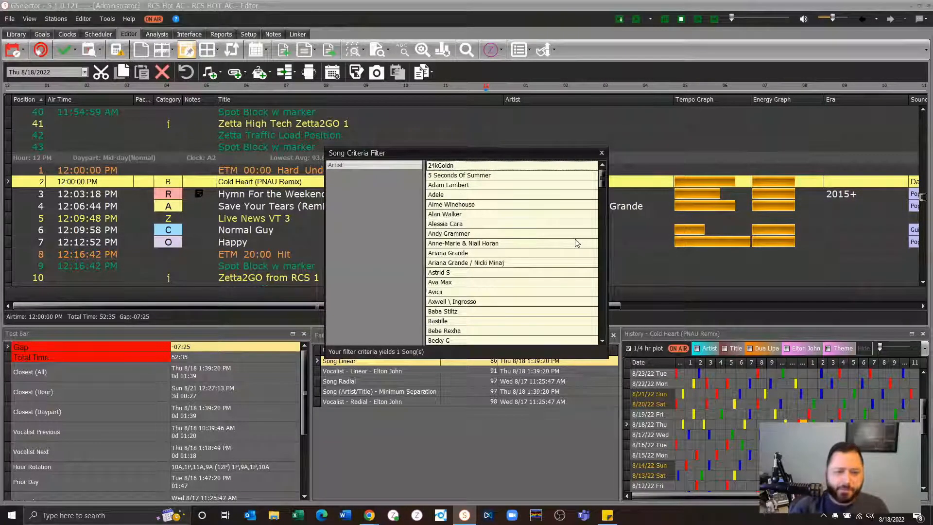
left_click(492, 236)
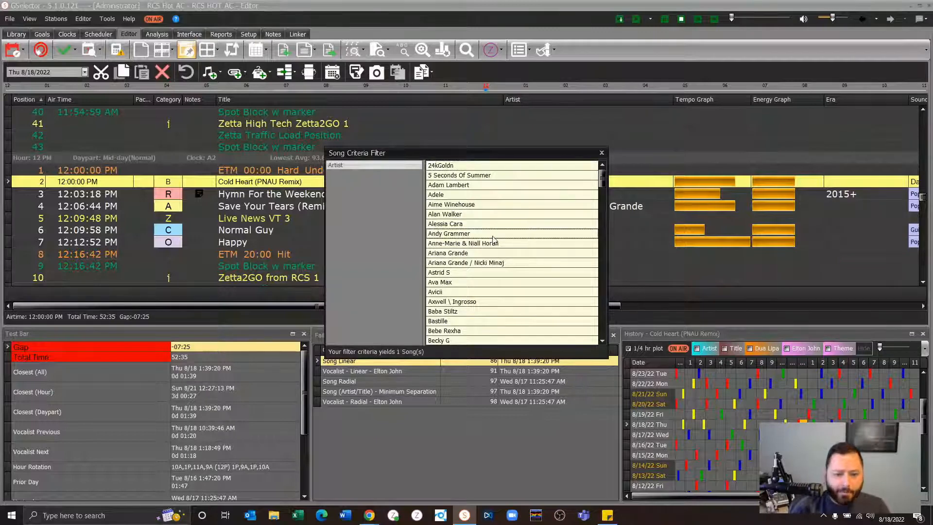
type("bey")
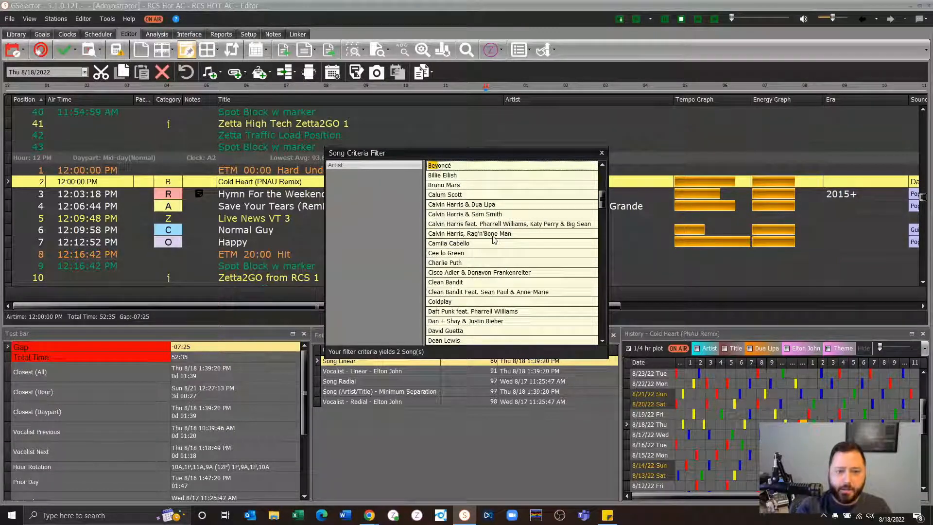
double_click(465, 166)
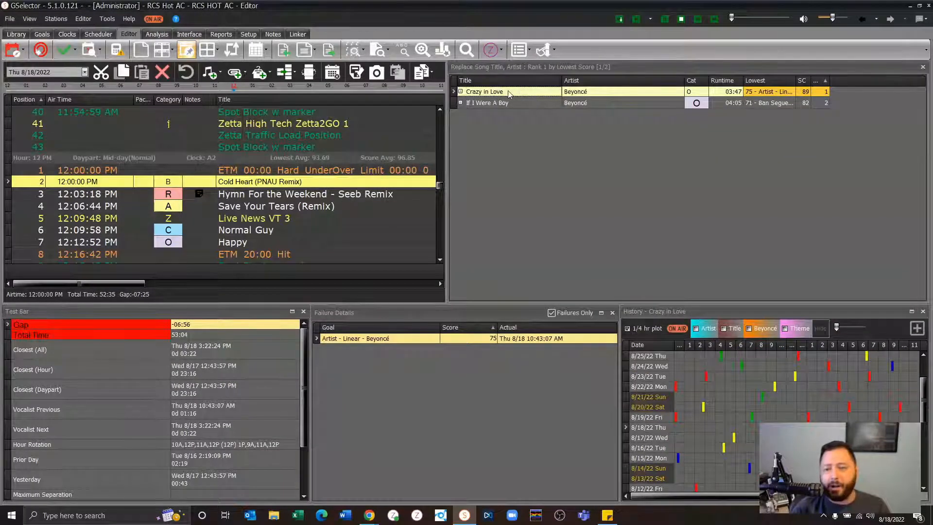
double_click(509, 93)
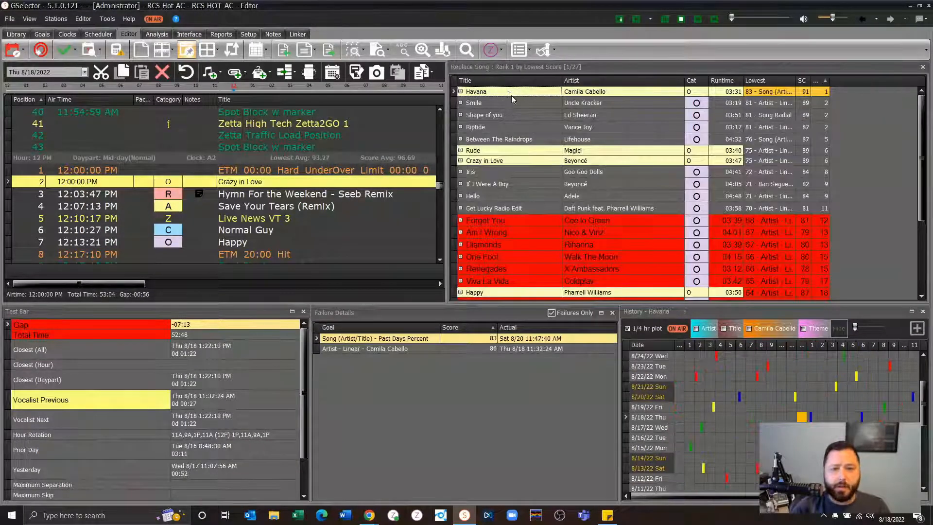
key("Escape")
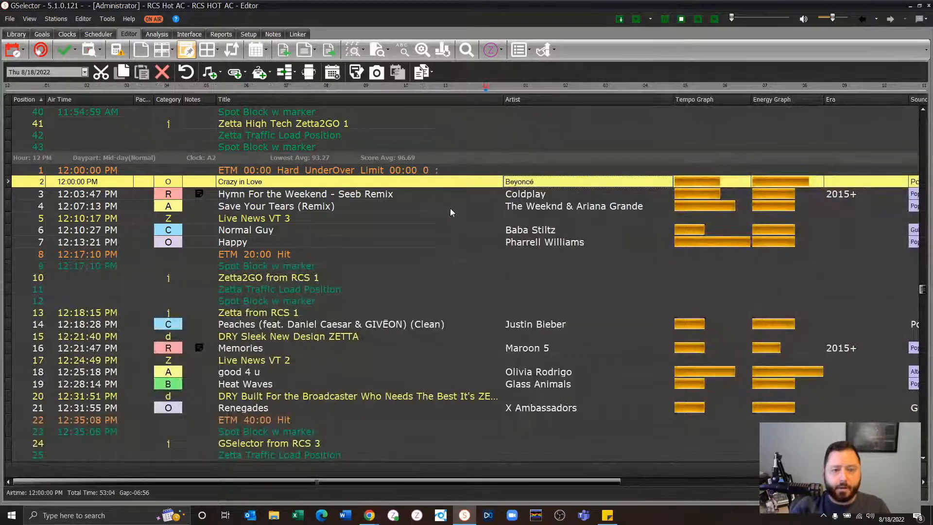
- Replace "Bad Habits" in the 1 PM hour with "Crazy in Love" by filtering songs on the artist Beyoncé
left_click(506, 185)
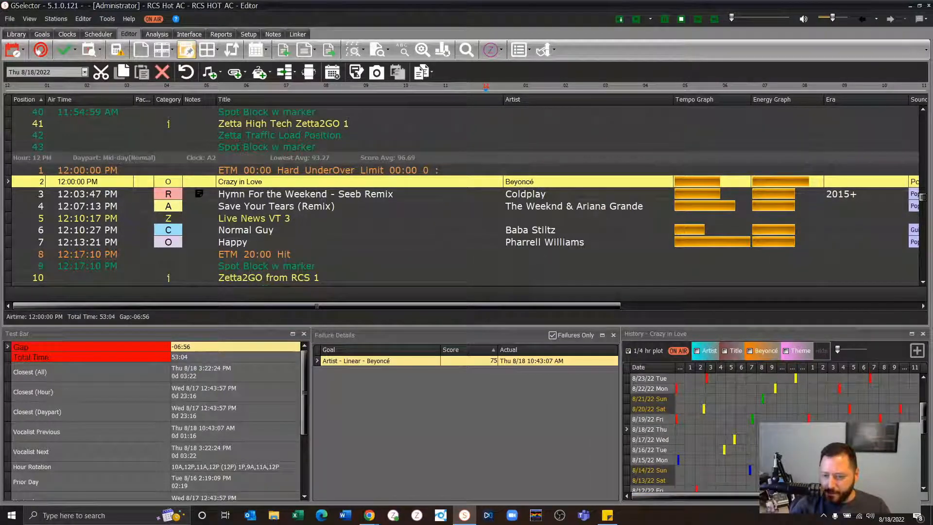
key("Page_Down")
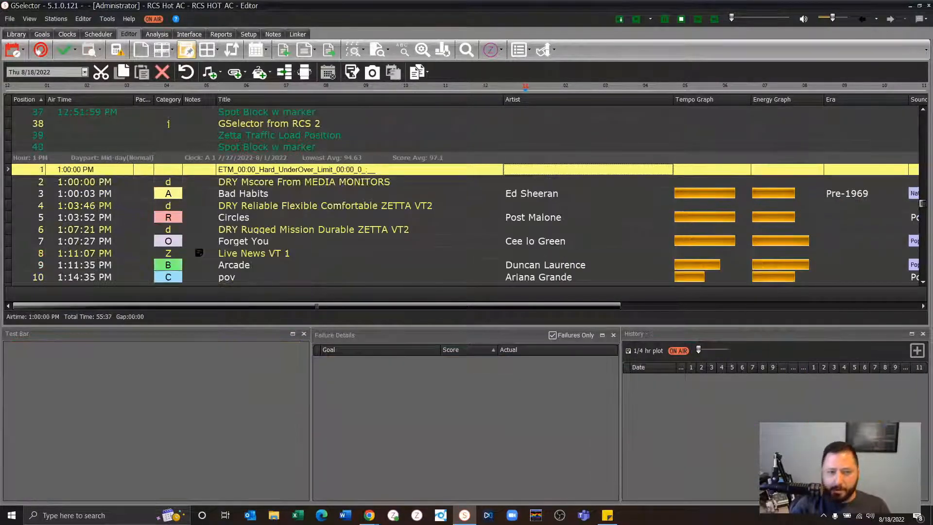
left_click(337, 194)
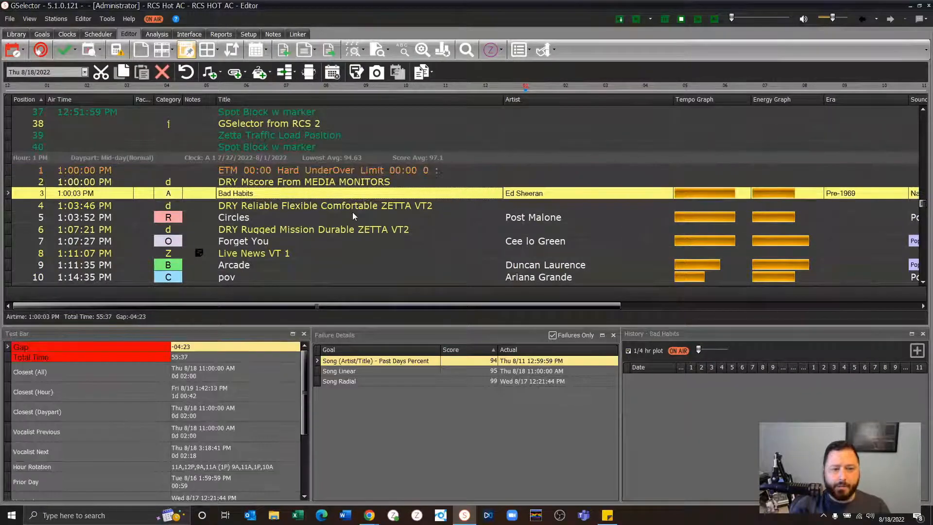
double_click(524, 193)
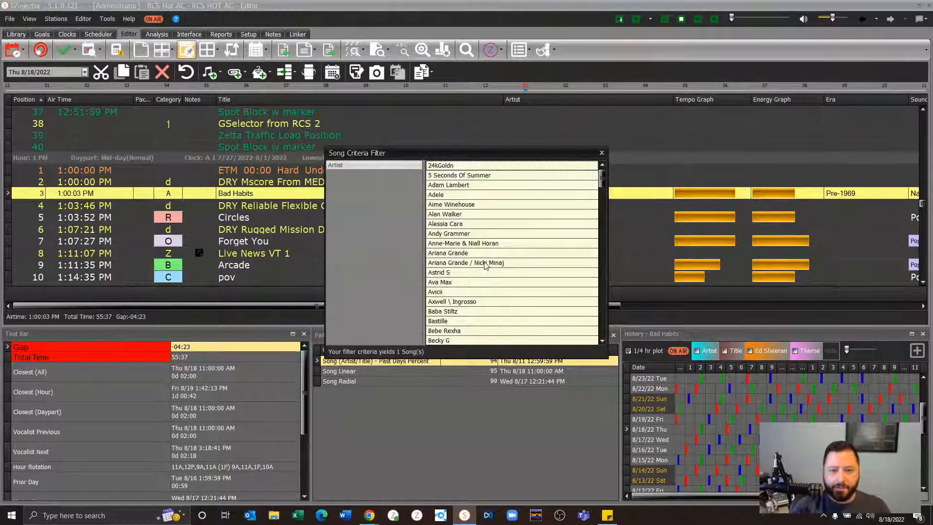
type("bey")
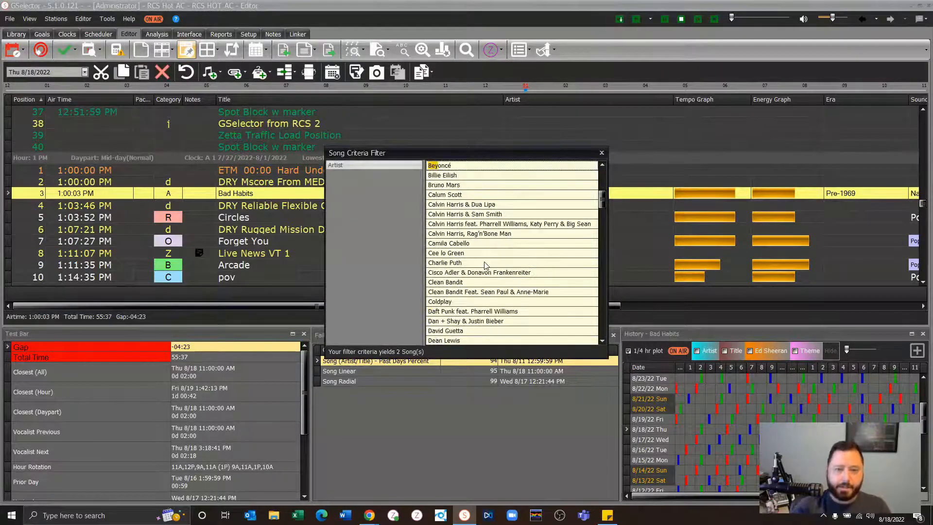
double_click(477, 165)
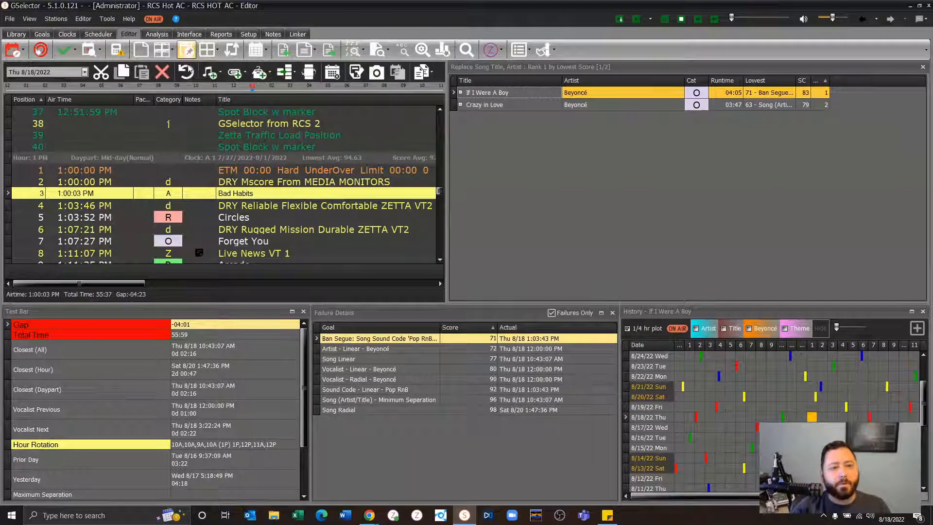
left_click(540, 104)
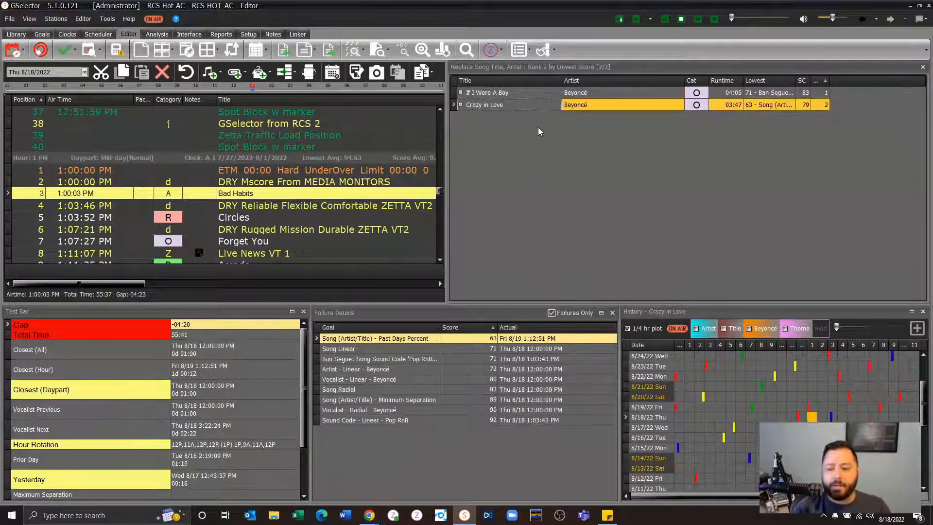
key("Return")
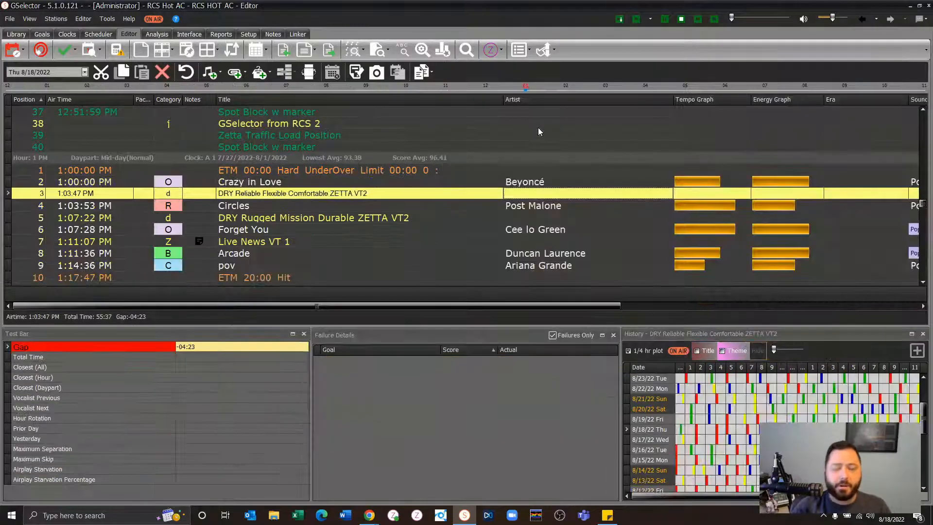
left_click(541, 182)
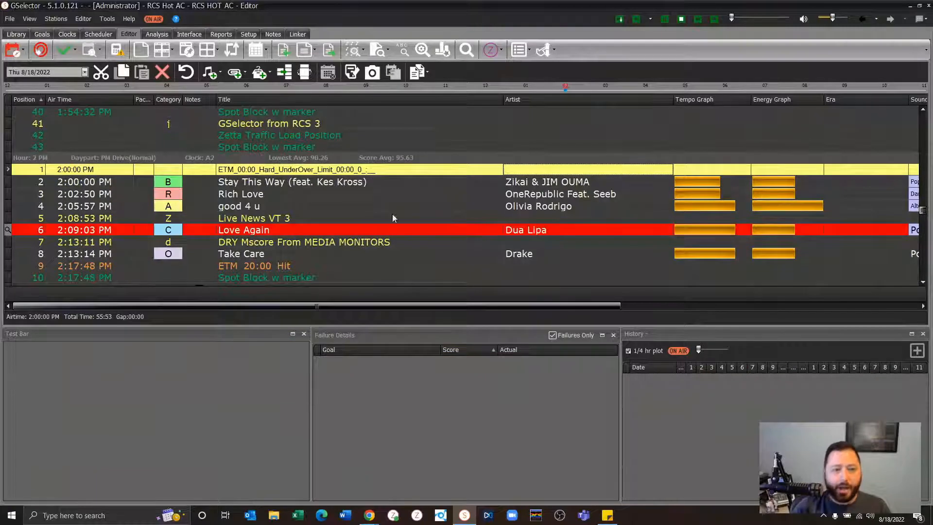
- Review the Artist Group, Vocal and Genre quick filter criteria for "Stay This Way (feat. Kes Kross)" at 2:00 PM, then close the filter
left_click(240, 183)
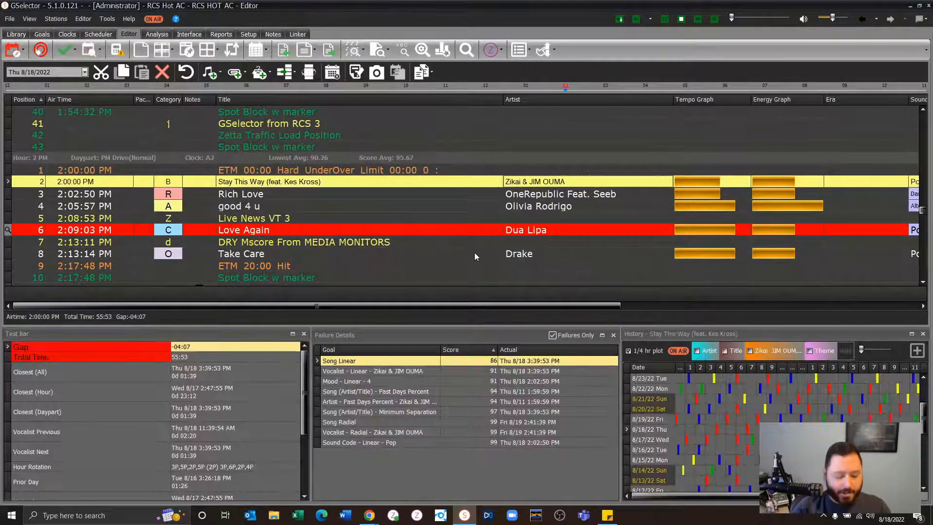
key("ctrl+q")
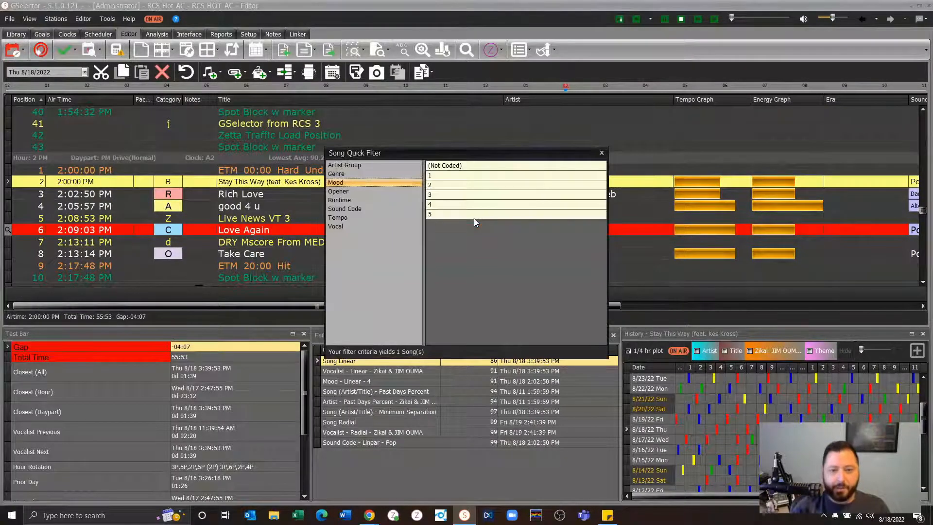
left_click(386, 163)
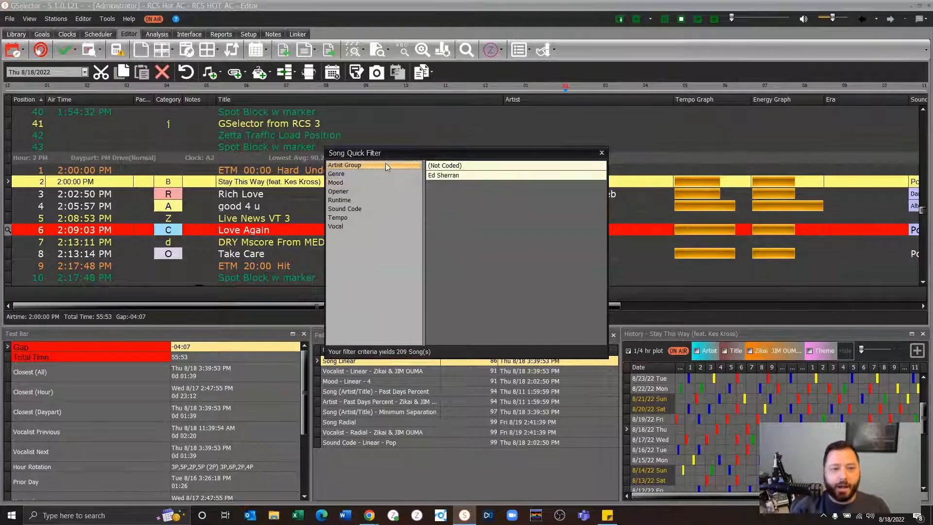
left_click(359, 226)
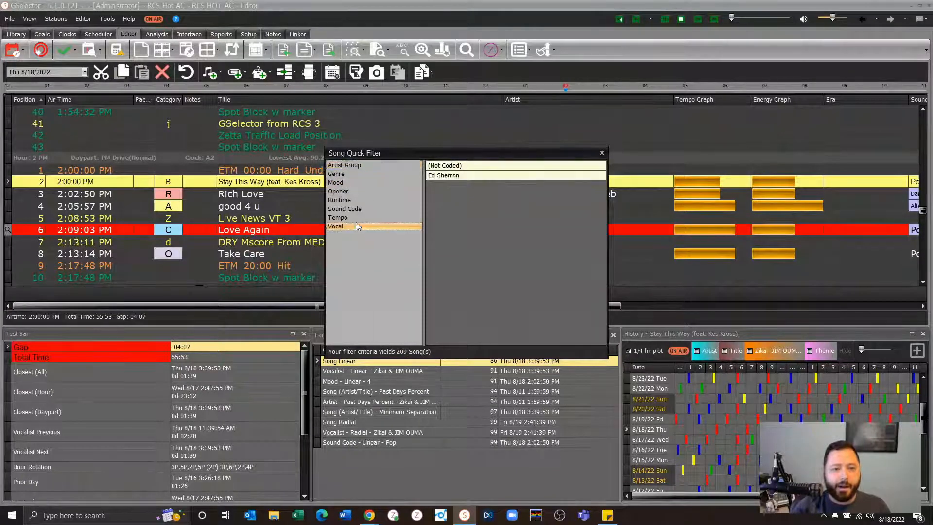
left_click(367, 173)
left_click(601, 153)
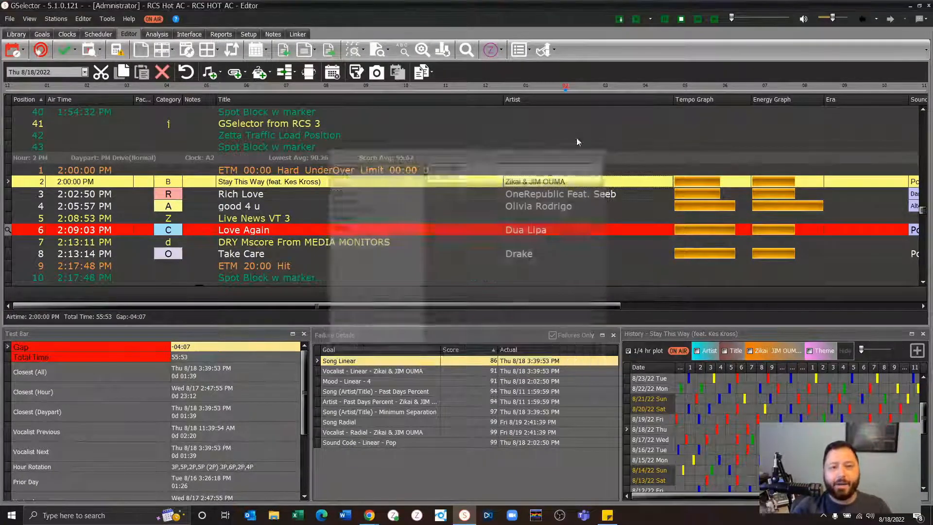
- Add Artist to the song quick filter menu, remove Artist Group from it, and save the settings
left_click(388, 51)
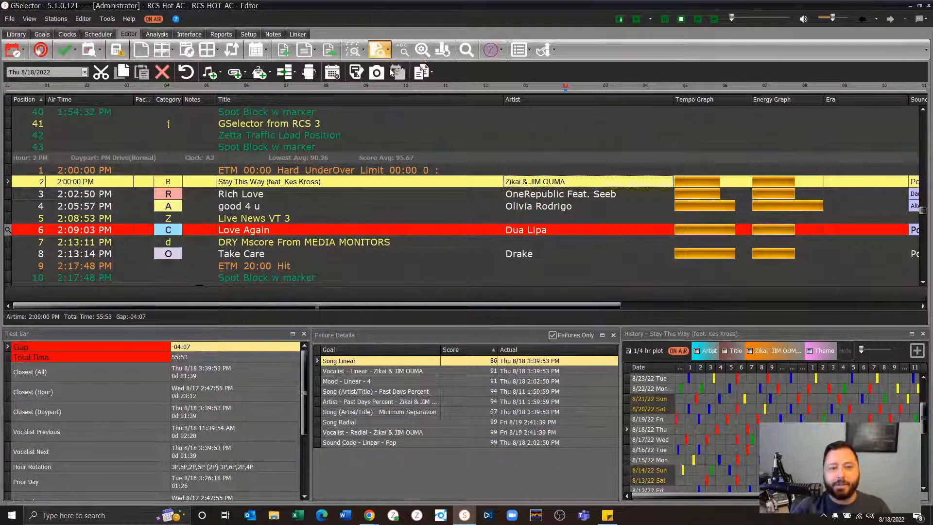
left_click(389, 69)
scroll(347, 287, "up", 10)
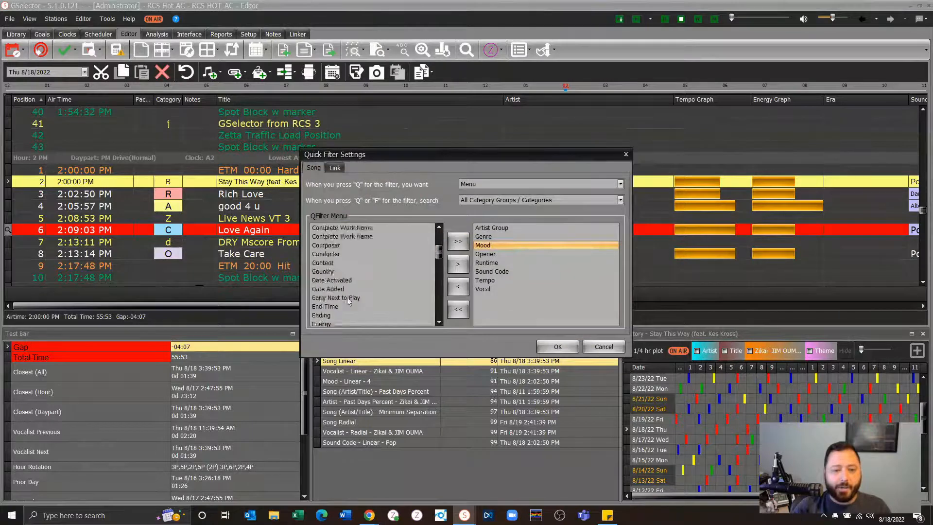
left_click(319, 263)
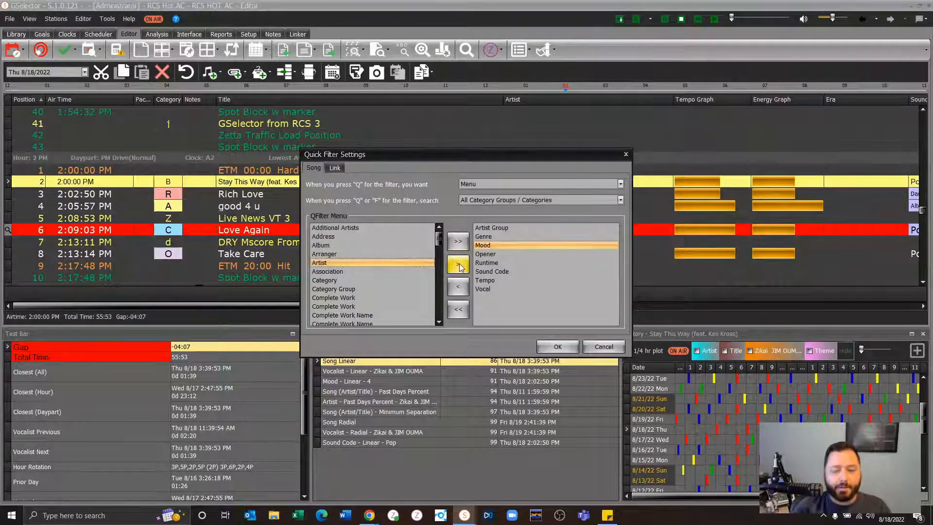
left_click(458, 264)
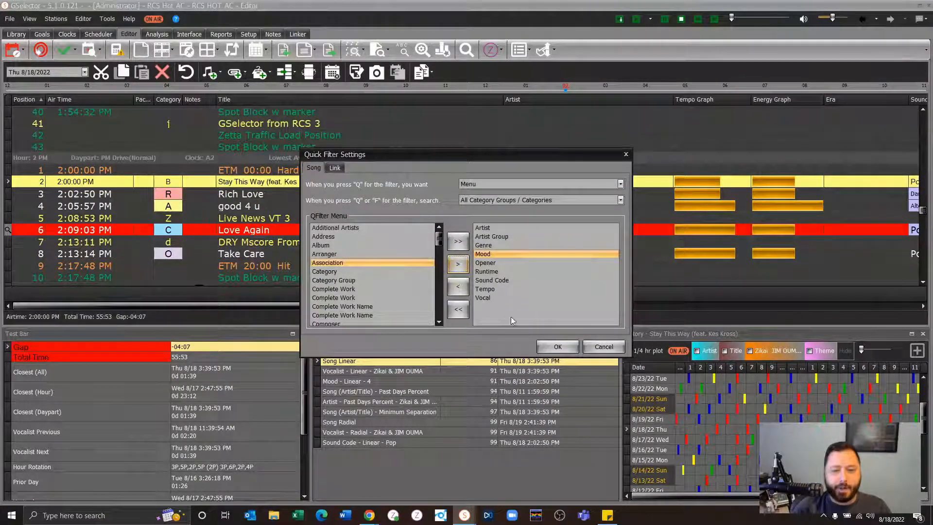
left_click(506, 236)
left_click(457, 287)
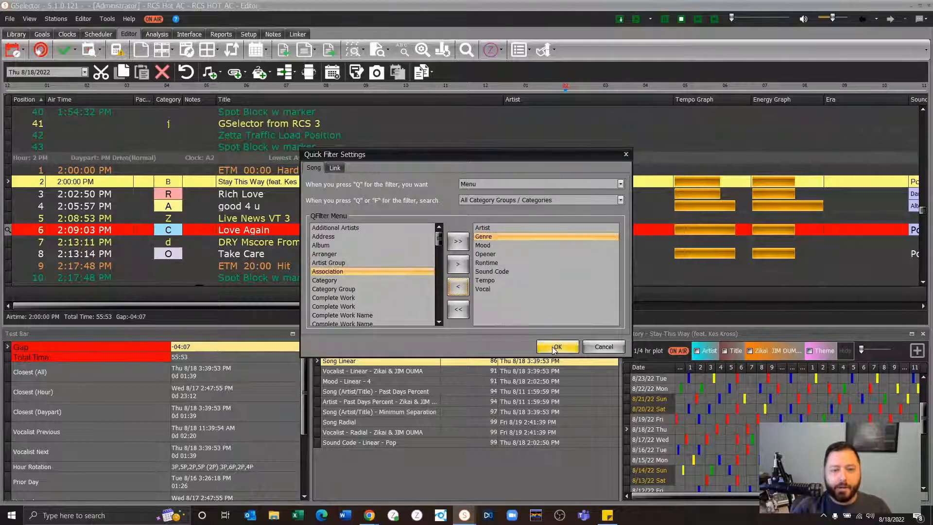
left_click(557, 346)
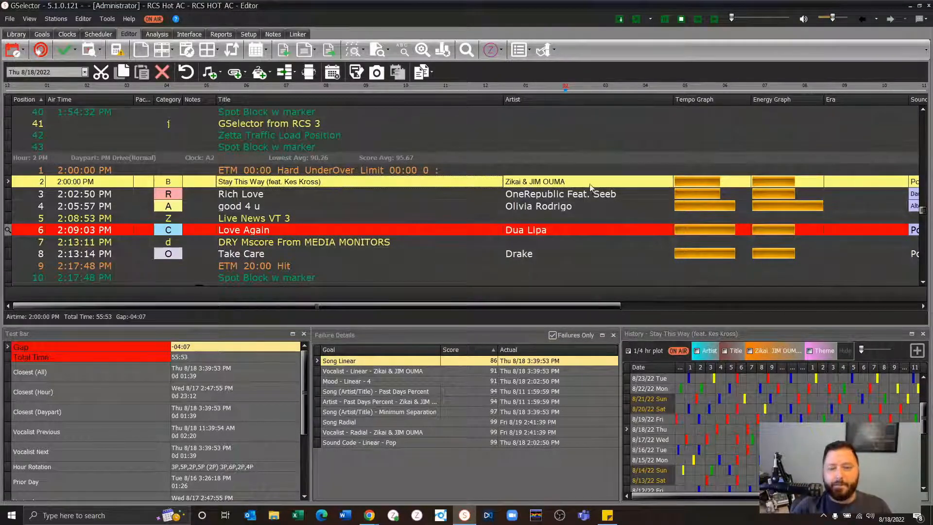
- Check the Song Criteria Filter lists for the artist and title of the 2:00 PM song, closing each without choosing
key("ctrl+q")
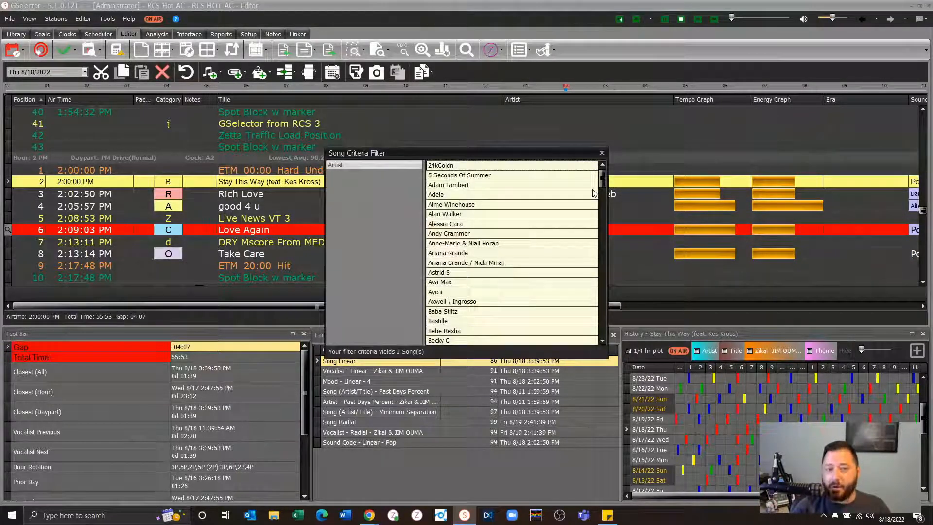
left_click(601, 153)
left_click(339, 184)
key("ctrl+q")
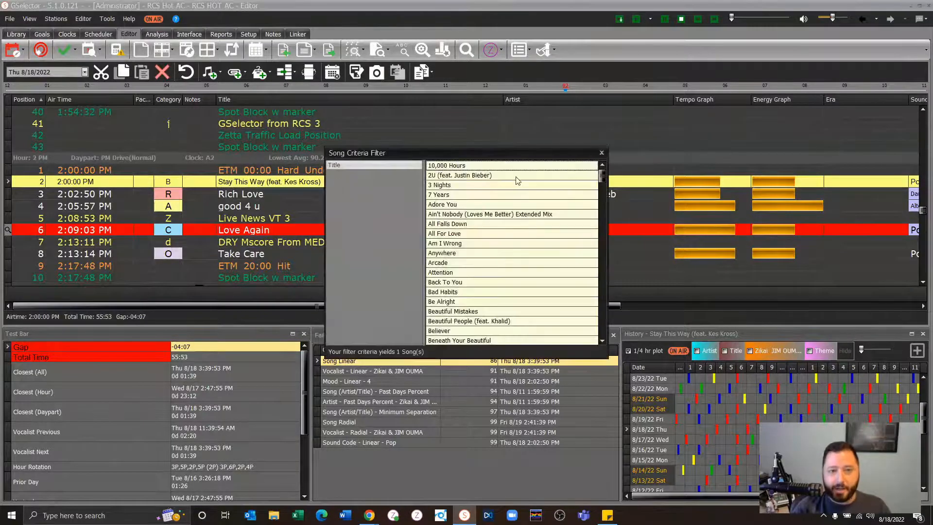
left_click(601, 153)
- Replace "Stay This Way (feat. Kes Kross)" at 2:00 PM with "If I Were A Boy" using the quick filter on the artist Beyoncé
key("ctrl+q")
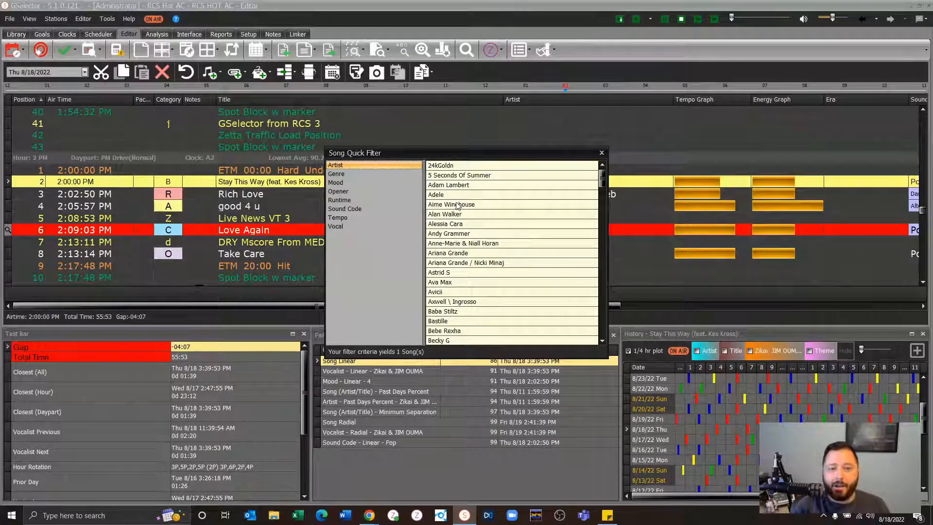
type("ey")
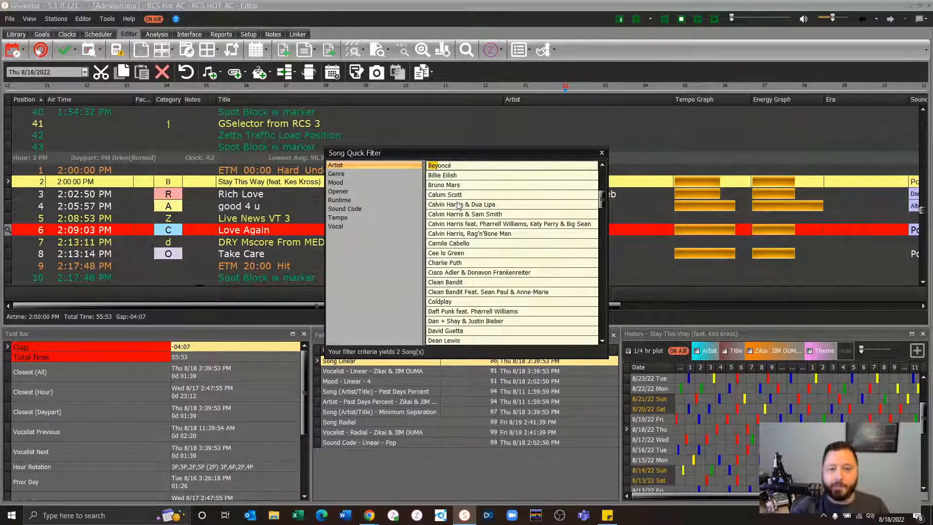
double_click(447, 166)
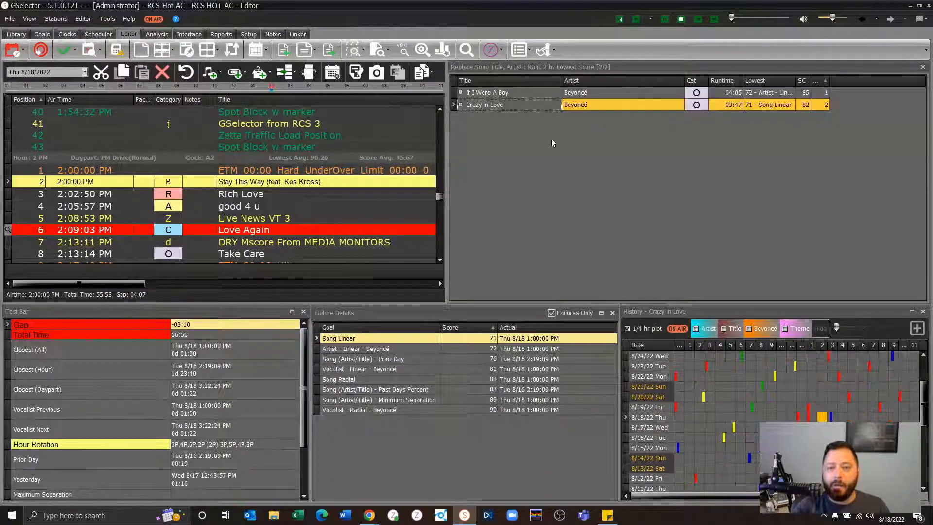
double_click(536, 93)
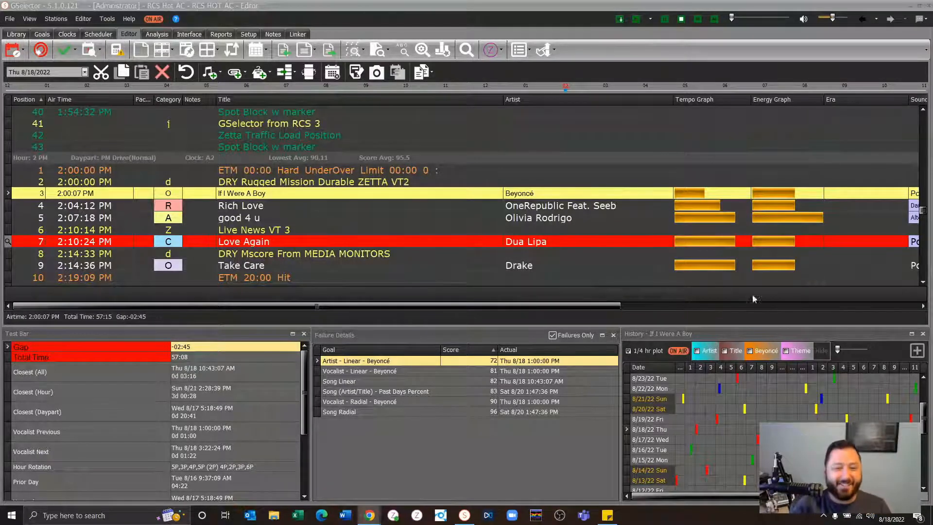
left_click(316, 229)
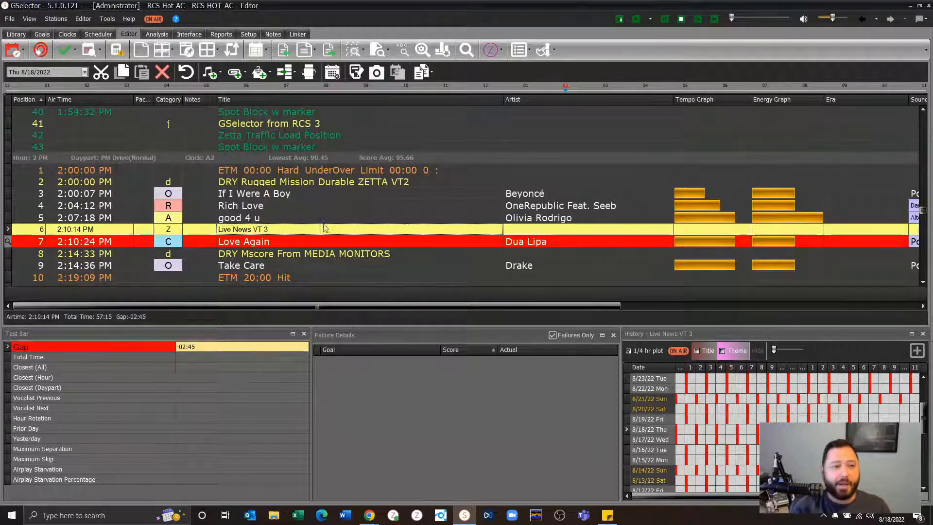
- Filter the song library to the theme "RCS Live Theme Weekend" and exclude songs with Mood 5
left_click(17, 34)
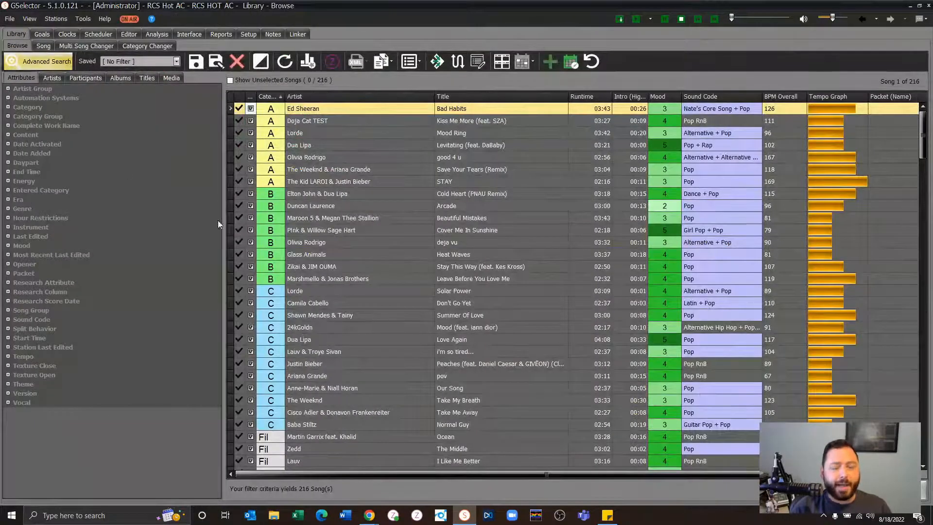
left_click(316, 242)
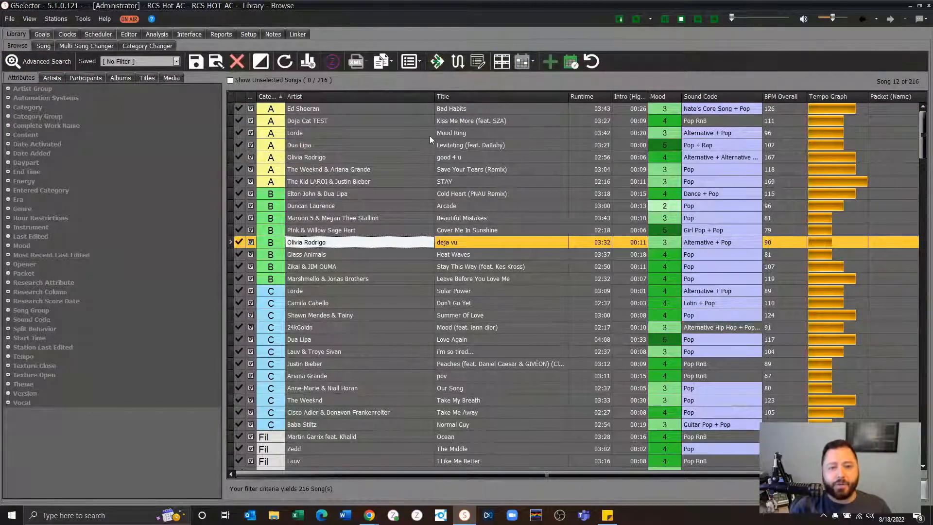
left_click(8, 384)
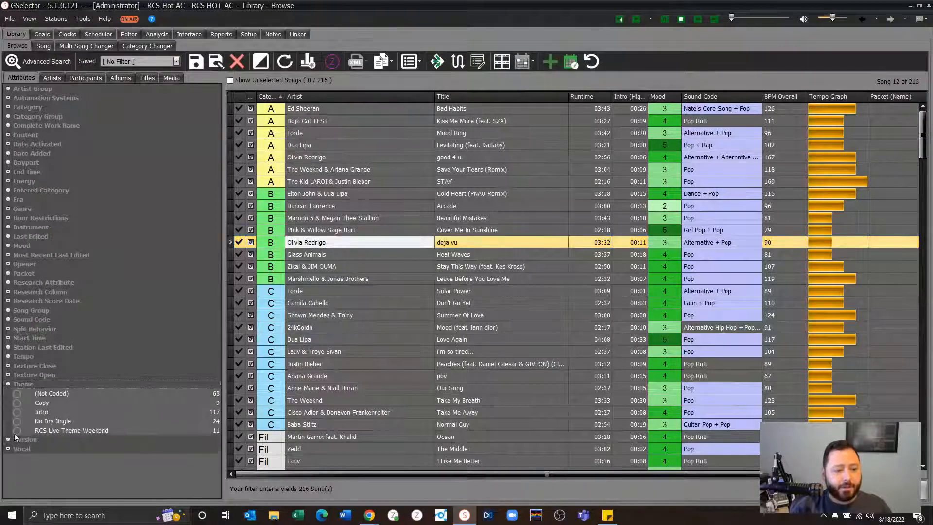
left_click(16, 431)
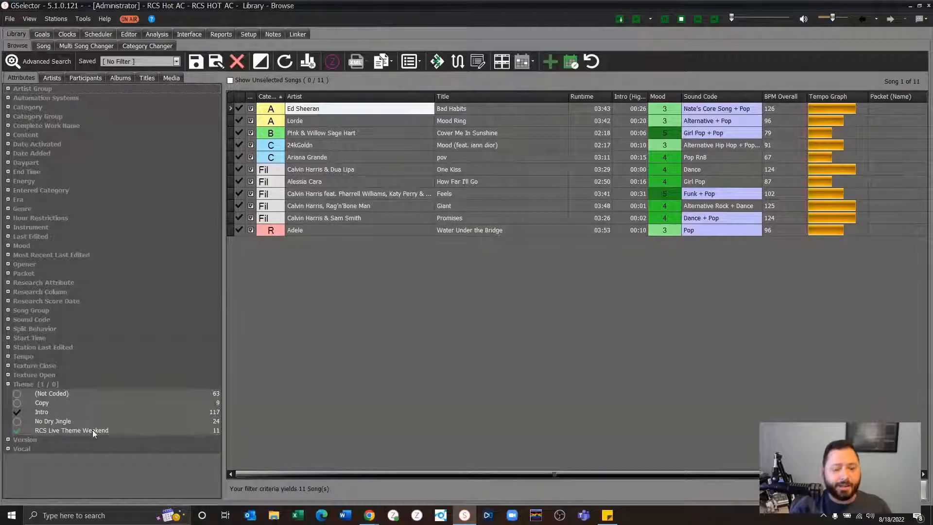
left_click(8, 245)
left_click(17, 301)
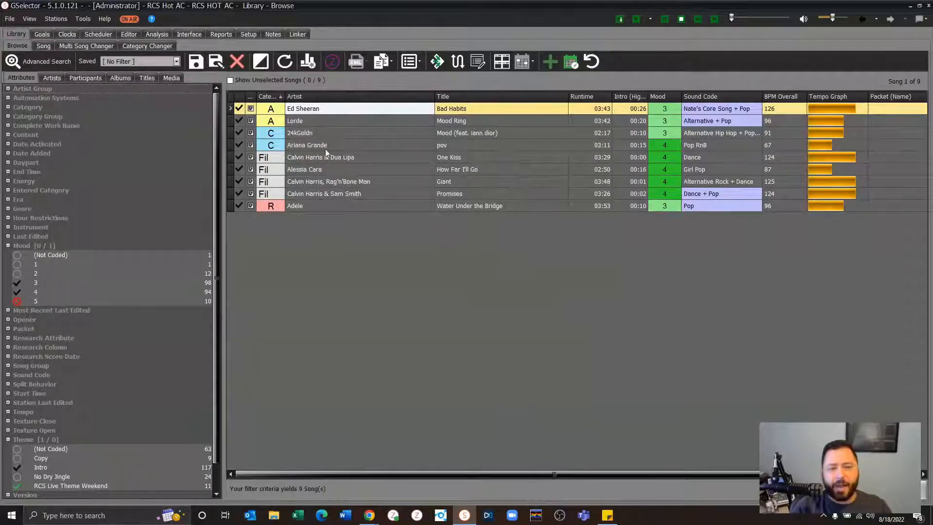
- Check how many filtered songs are selected for multi-song changes, then return to the library browser
left_click(99, 47)
left_click_drag(77, 74, 119, 73)
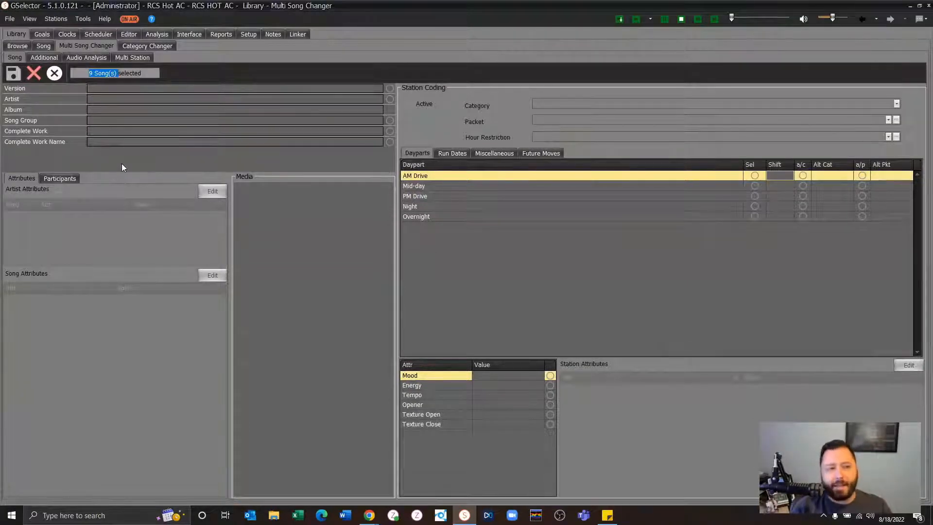
left_click(22, 45)
- Open the attribute balance goals and collapse the Album group to review the Theme goals
left_click(35, 34)
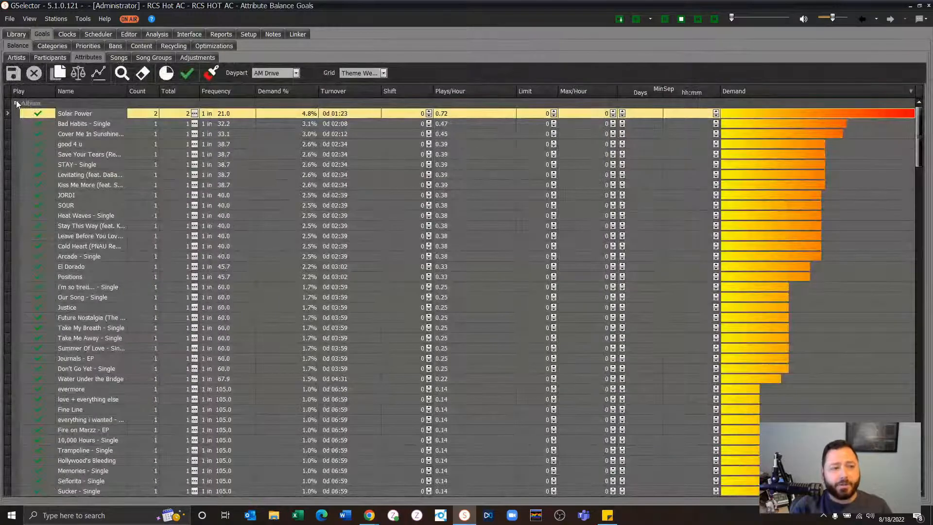
left_click(16, 103)
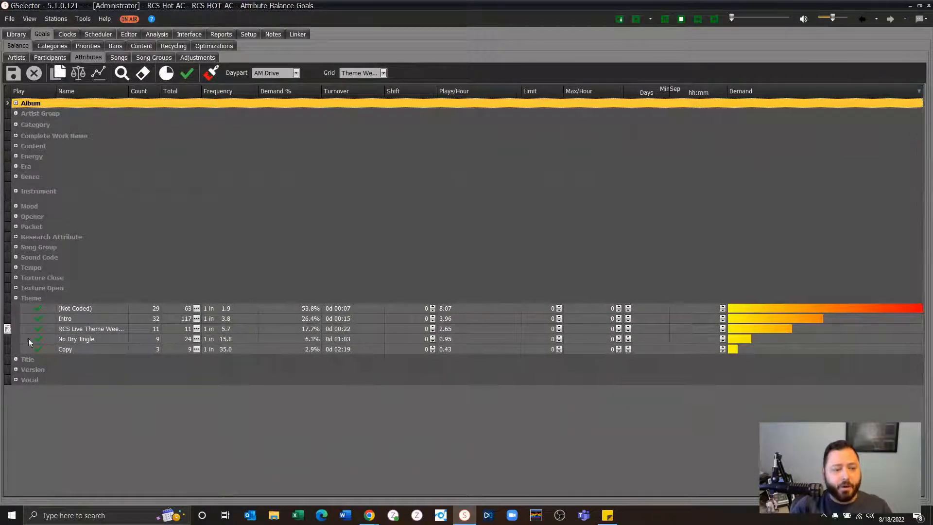
- Check the options for adding a clock override without adding one, and open the clock grid definitions to view the Theme Weekend grid
left_click(373, 73)
left_click(373, 72)
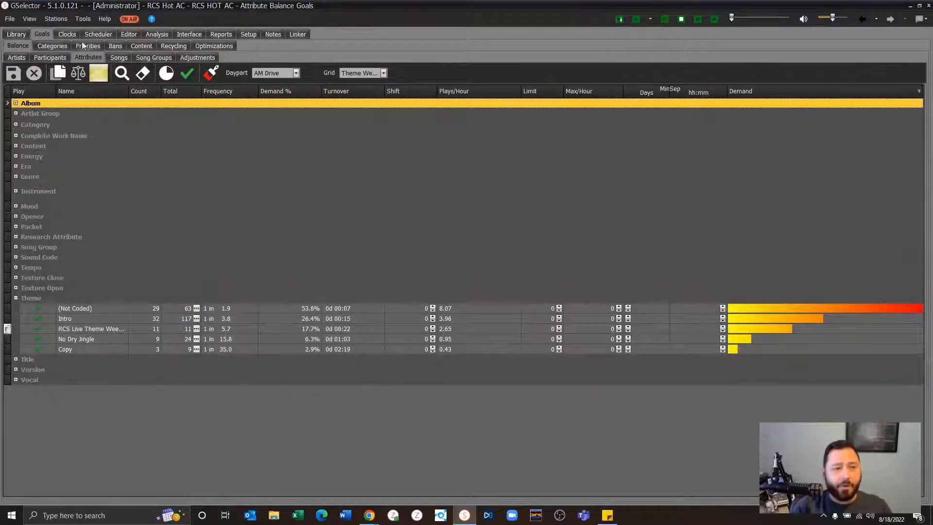
left_click(63, 36)
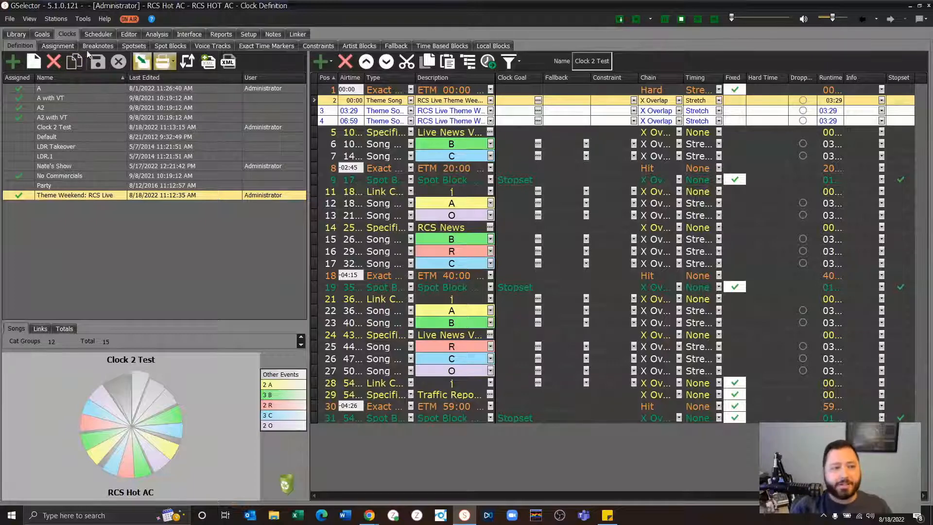
left_click(51, 44)
left_click(47, 58)
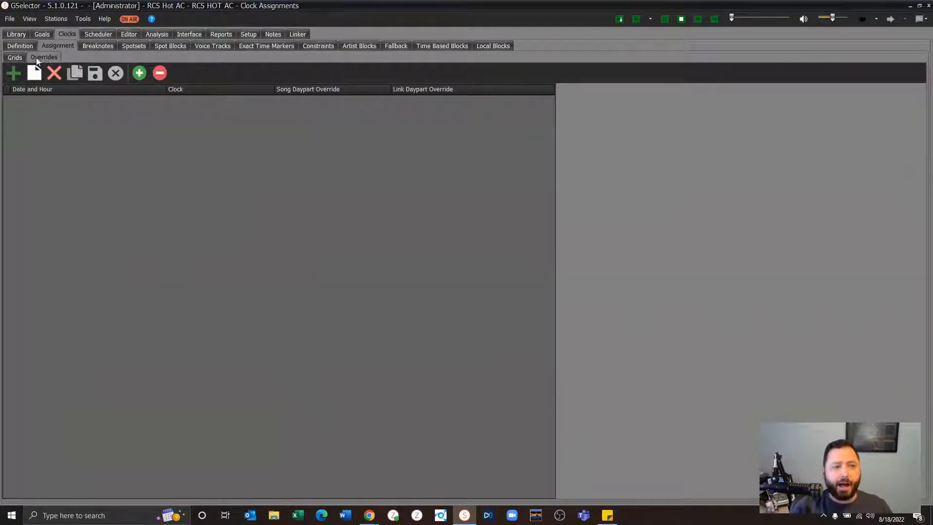
left_click(15, 74)
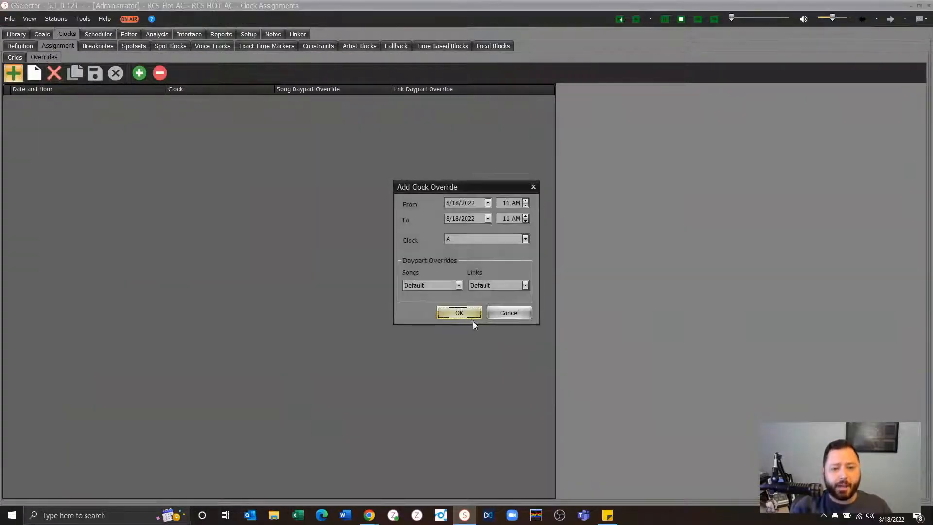
left_click(500, 313)
left_click(14, 58)
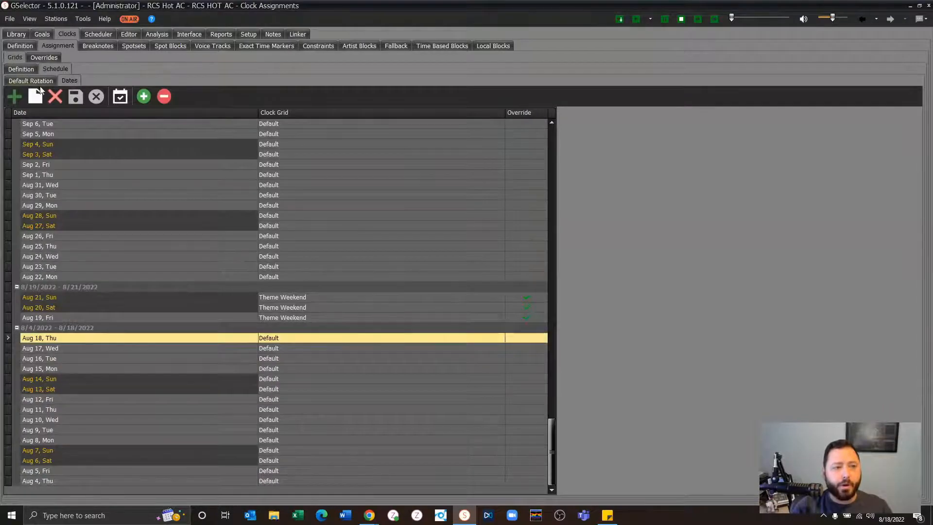
left_click(21, 69)
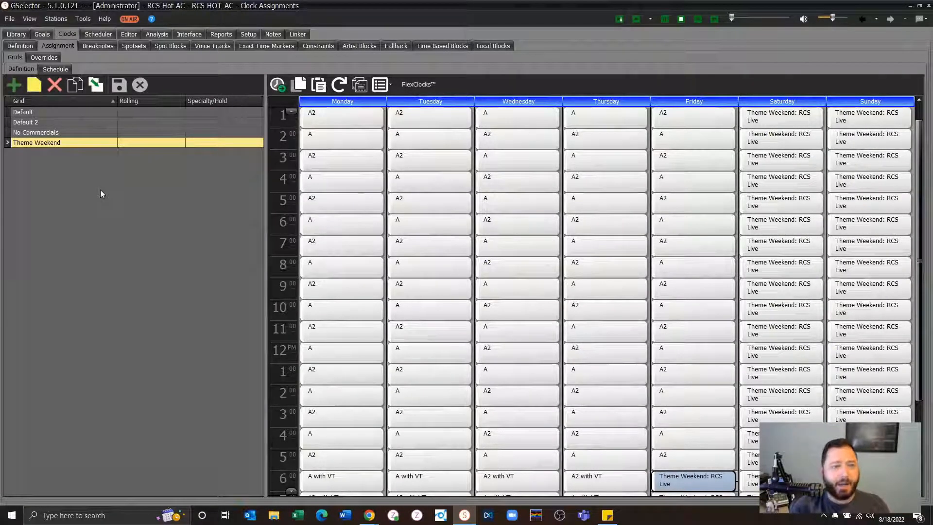
- Set the current station's spin analysis to report spins by Theme
left_click(158, 33)
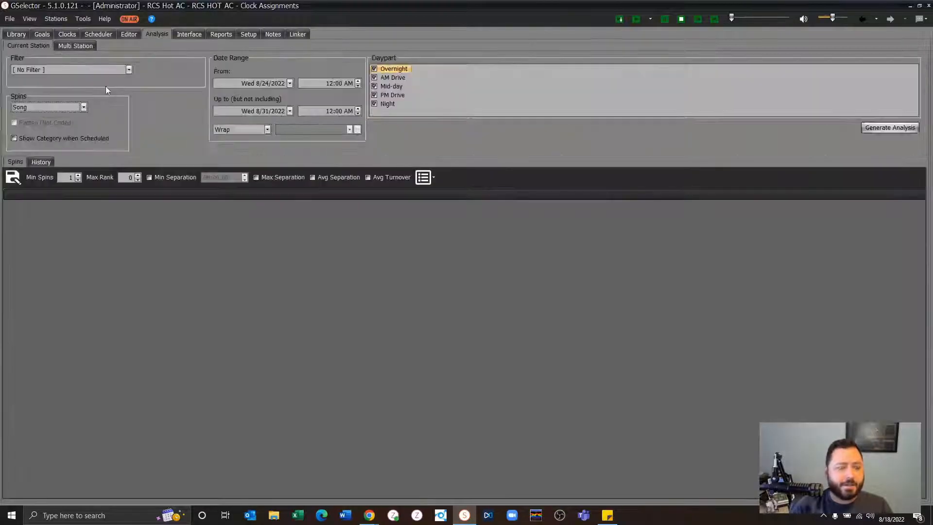
left_click(84, 107)
left_click_drag(87, 188, 189, 330)
left_click(73, 259)
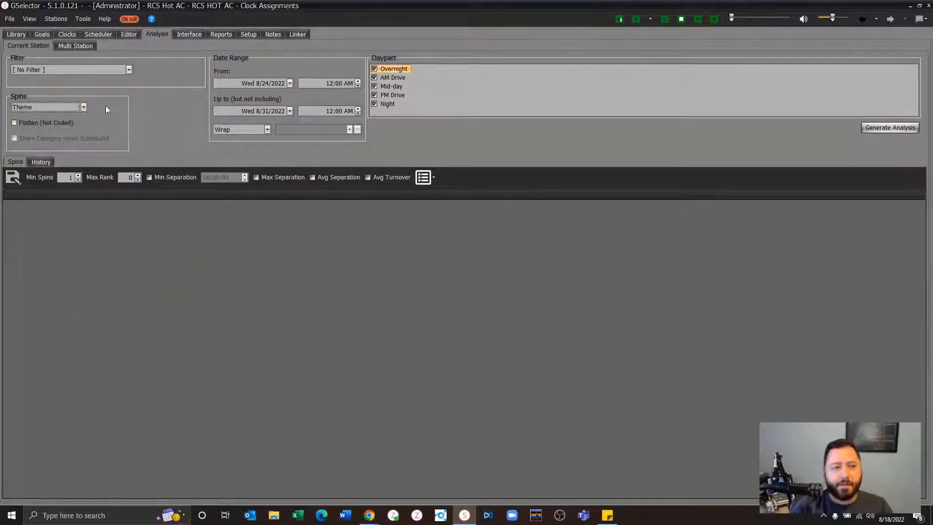
- Examine the priority list assignment options for the Theme Song category group without adding an assignment
left_click(43, 35)
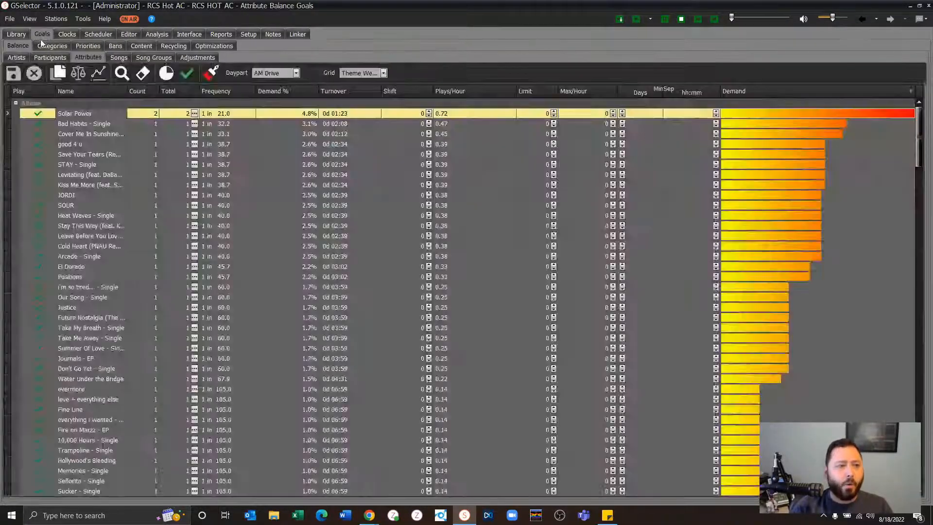
left_click(97, 47)
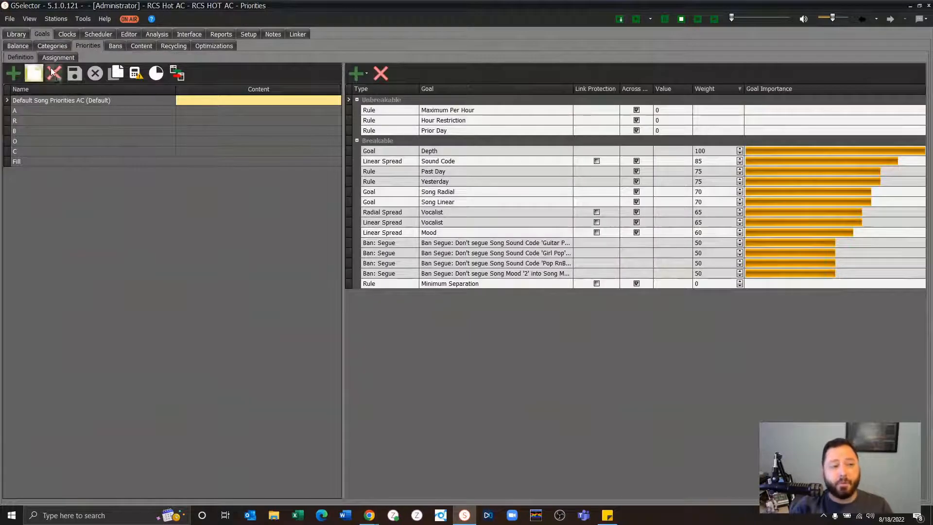
left_click(54, 59)
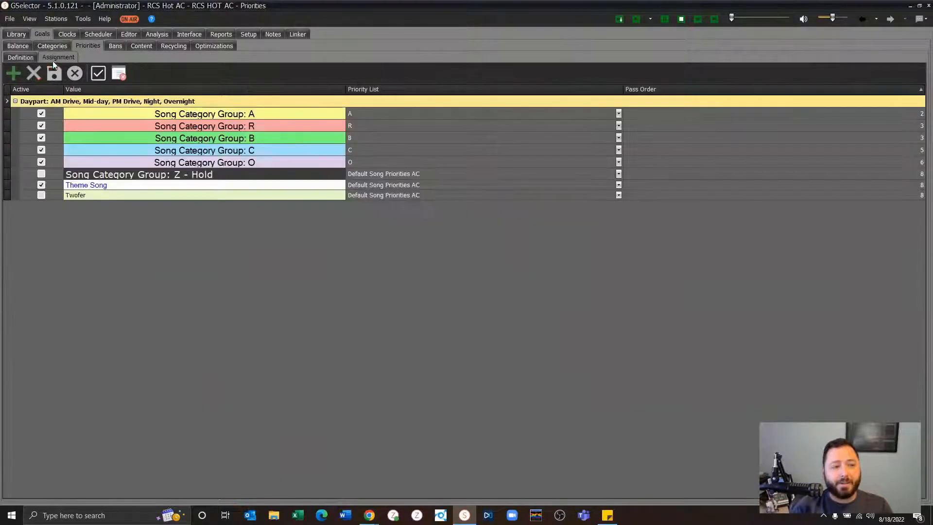
left_click(13, 74)
left_click(476, 255)
left_click(476, 254)
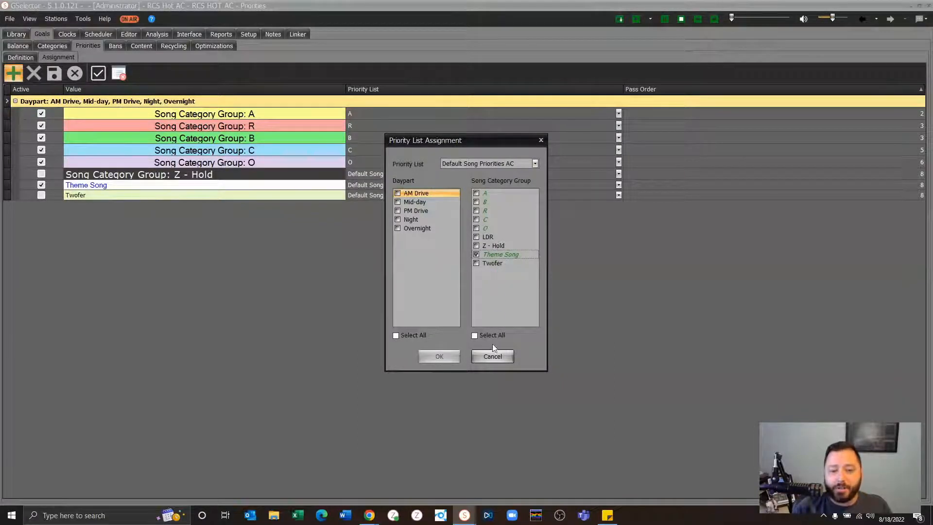
left_click(492, 356)
- Copy the priority list "Default Song Priorities AC" under the name "RCS Live Theme Weekend"
left_click(20, 57)
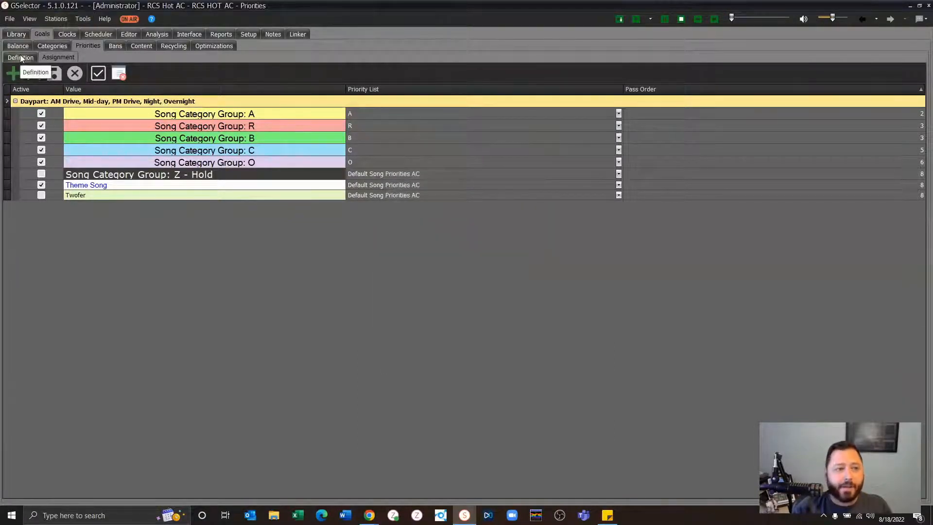
left_click(30, 103)
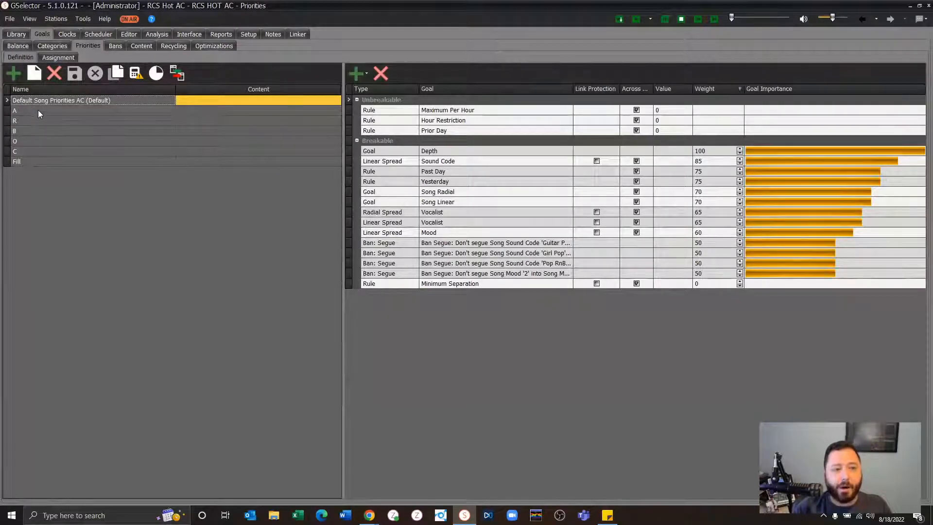
left_click(115, 73)
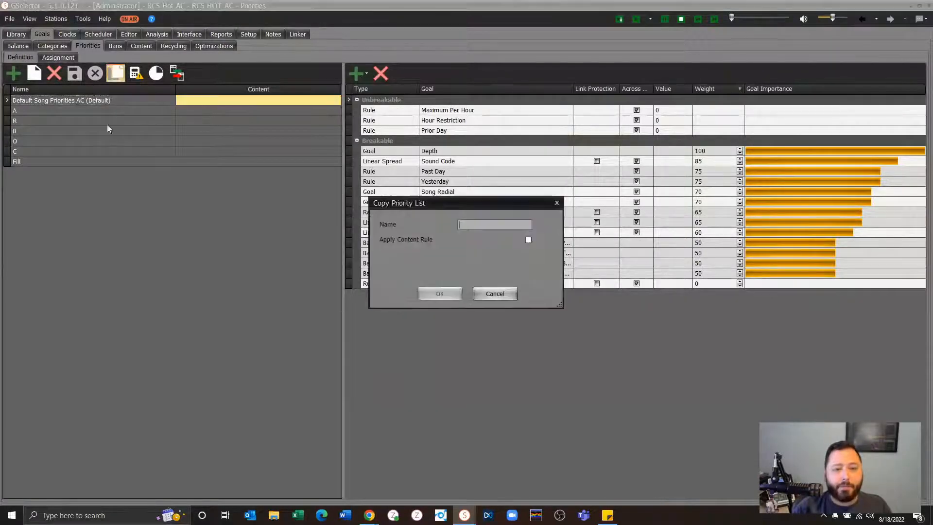
type("RCS Li")
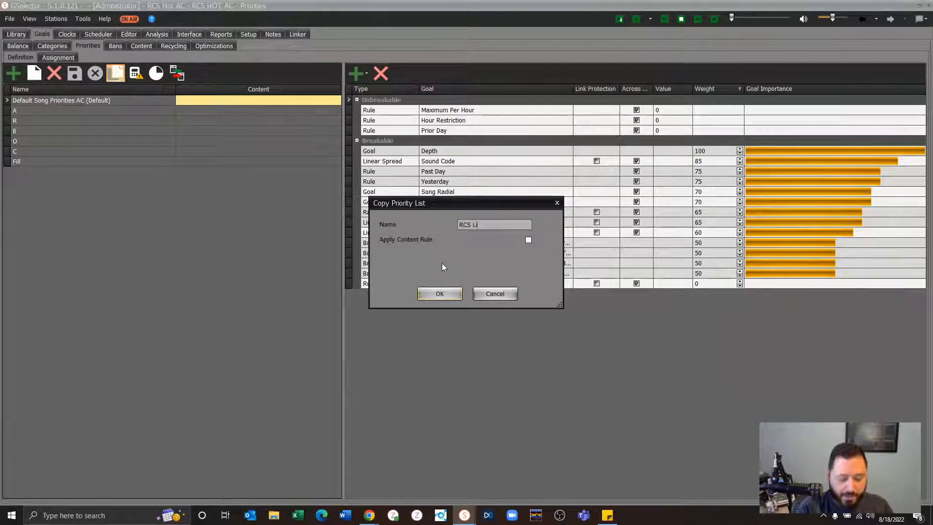
type("ve Theme Weekend")
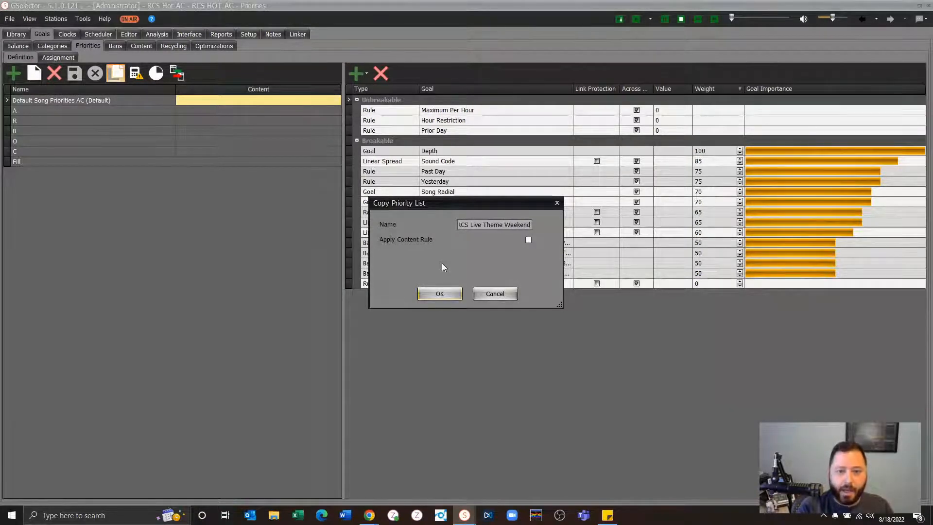
key("Return")
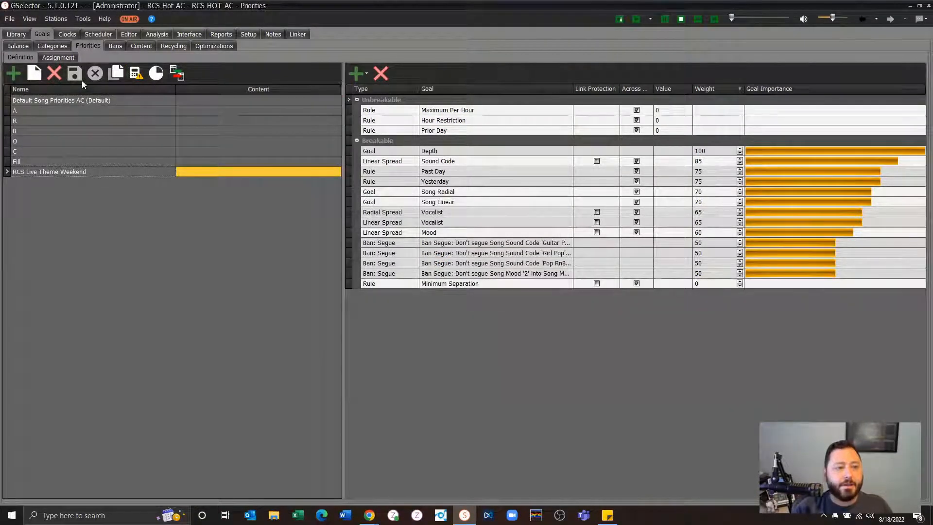
- Make the Maximum Per Hour, Hour Restriction and Prior Day rules breakable in the RCS Live Theme Weekend list, and save it
mouse_move(449, 111)
left_mouse_down()
mouse_move(461, 122)
mouse_move(452, 121)
left_mouse_up()
right_click(452, 109)
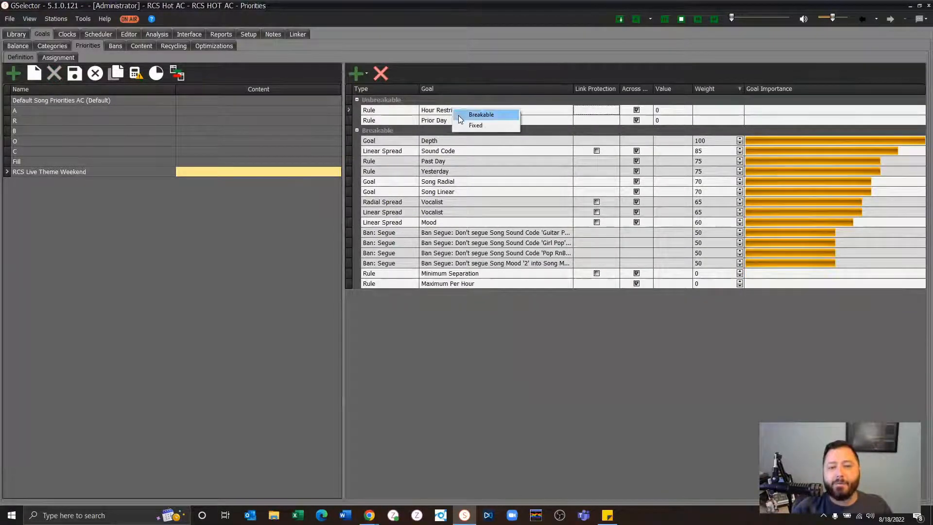
left_click(459, 115)
right_click(457, 112)
left_click(464, 119)
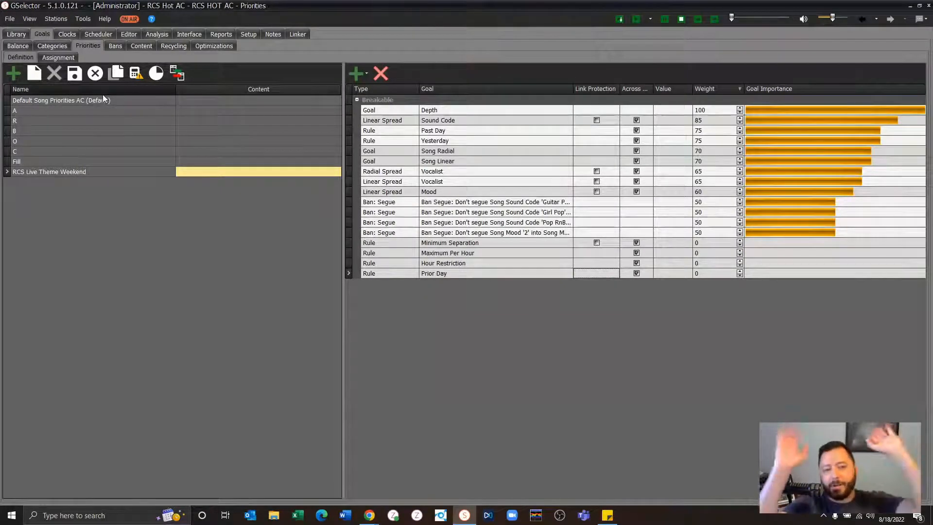
left_click(75, 73)
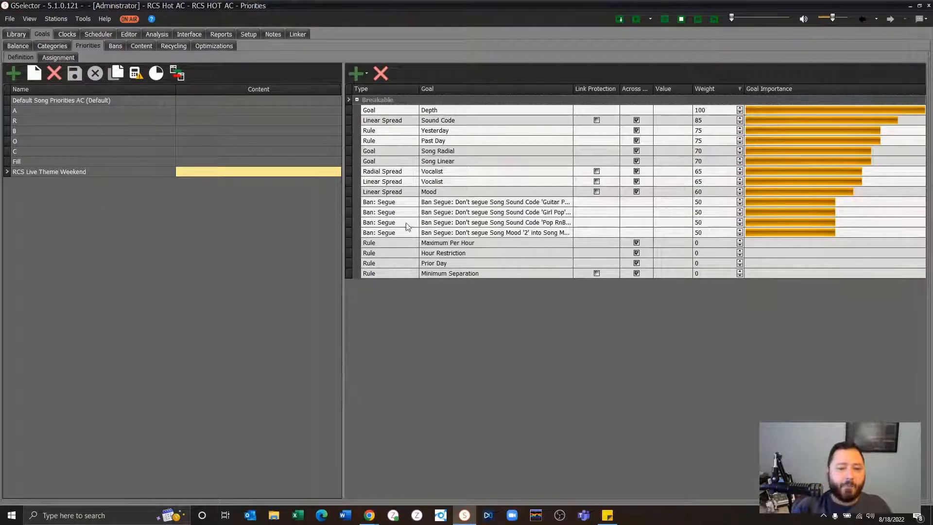
- Make the three Sound Code segue bans (Guitar, Girl Pop and Pop RnB) unbreakable in the RCS Live Theme Weekend list
right_click(483, 207)
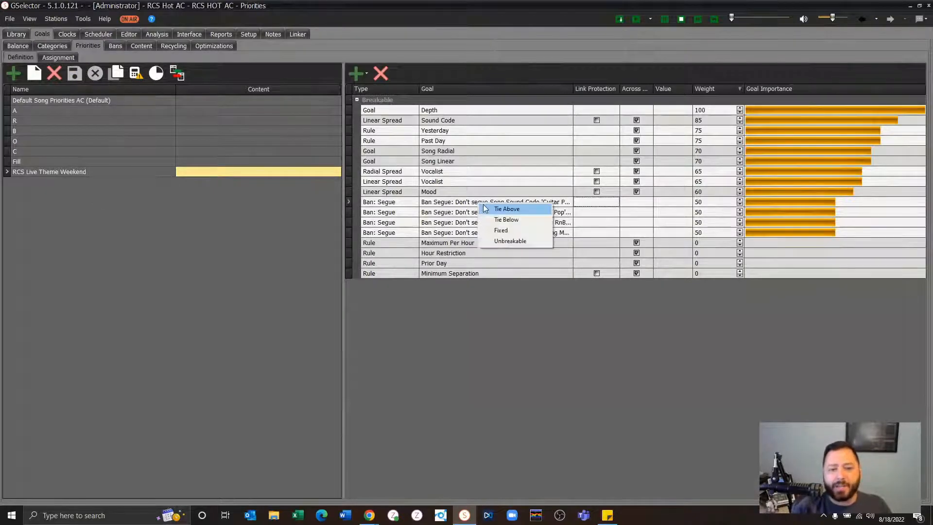
left_click(505, 240)
right_click(484, 225)
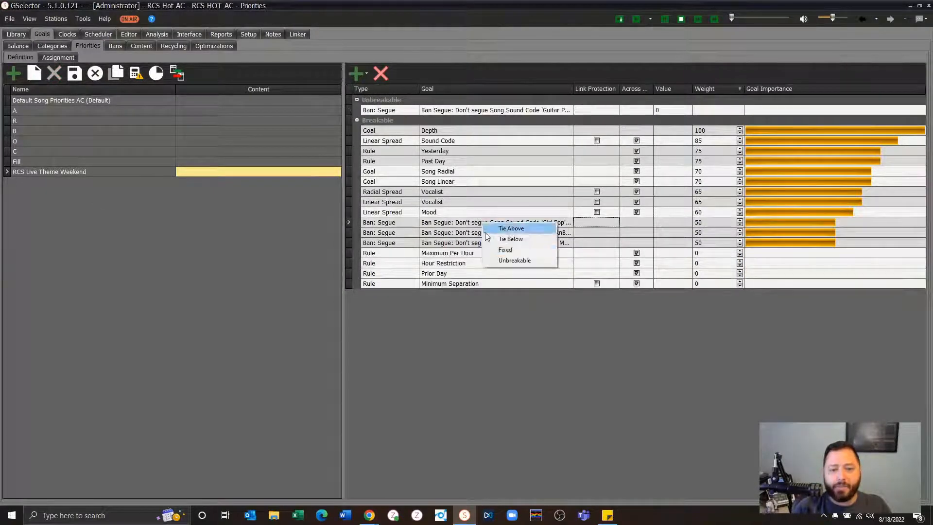
left_click(507, 260)
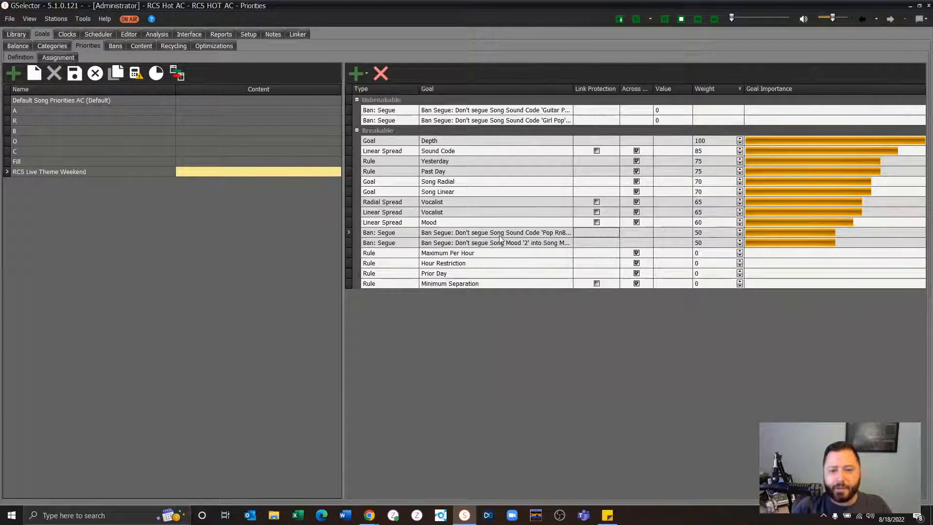
right_click(501, 237)
left_click(525, 272)
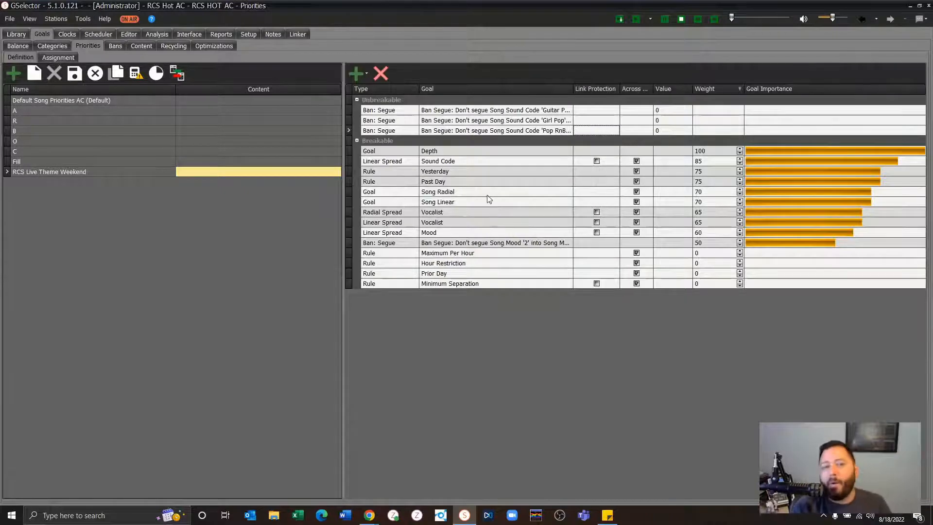
- Return the Guitar, Girl Pop and Pop RnB Sound Code segue bans to the breakable group
right_click(474, 113)
left_click(487, 118)
right_click(484, 112)
left_click(487, 118)
right_click(485, 111)
left_click(488, 118)
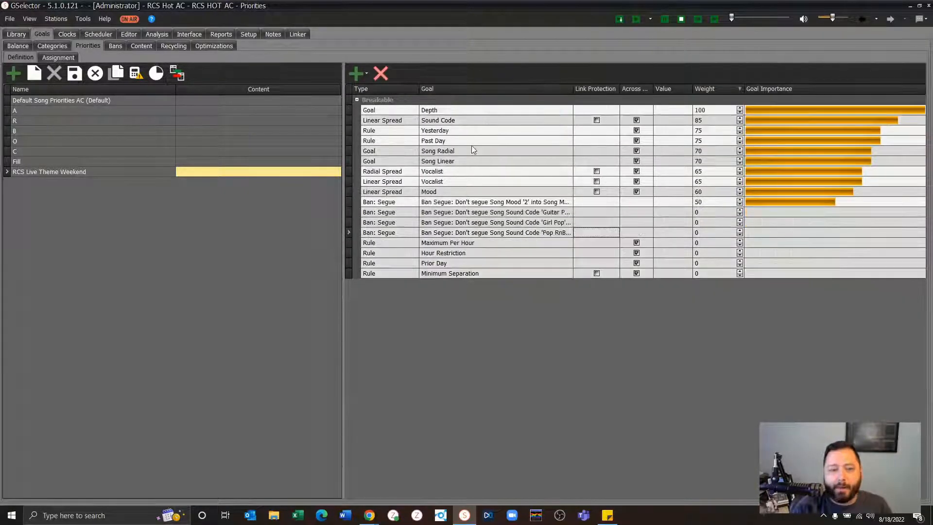